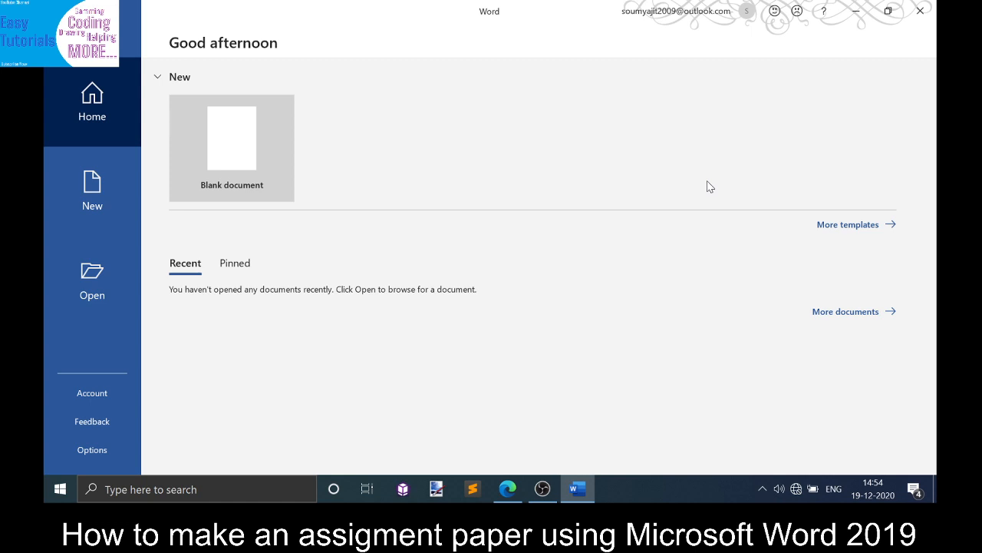
# - Start a blank document and draw a thin rectangle bar about 0.76 cm tall spanning the full page width at the top
pyautogui.click(206, 185)
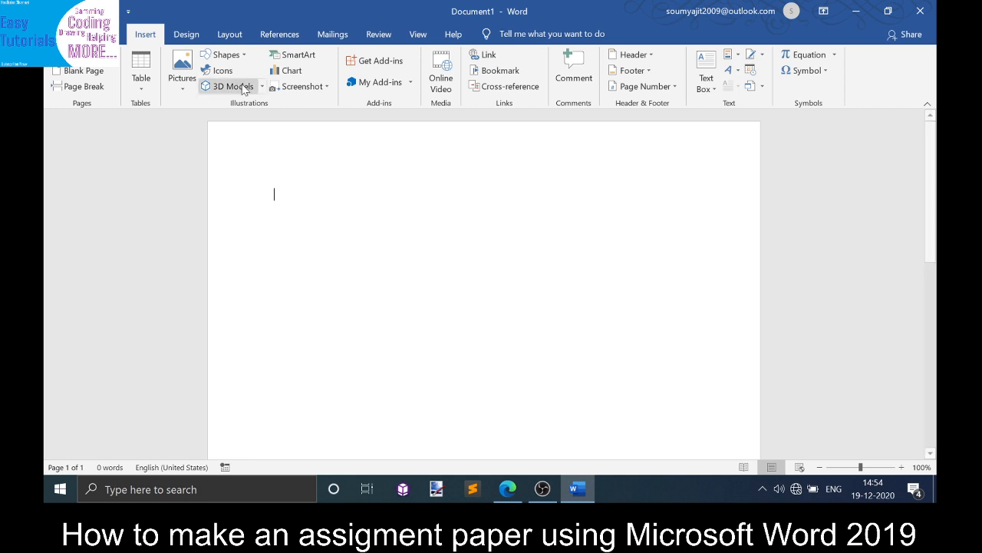
pyautogui.click(228, 55)
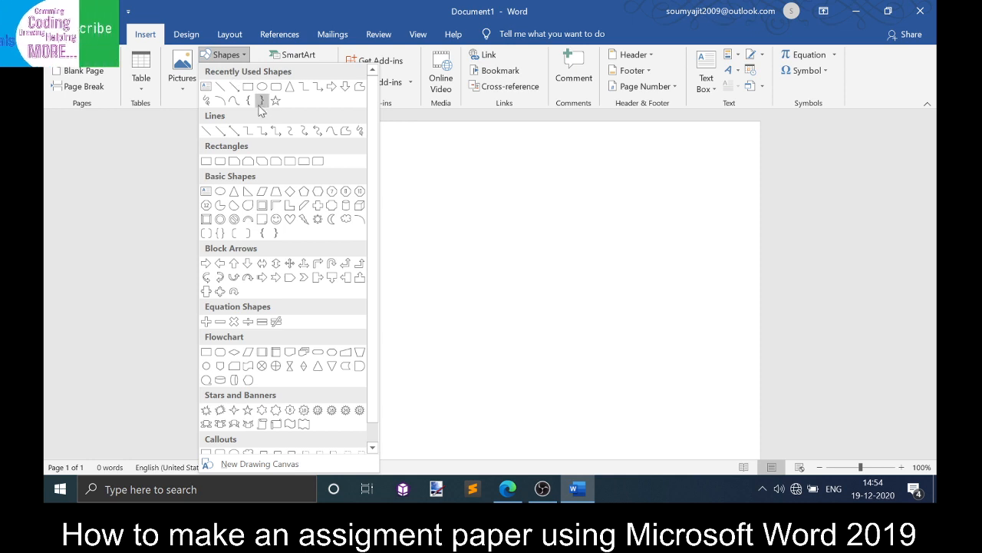
pyautogui.click(250, 89)
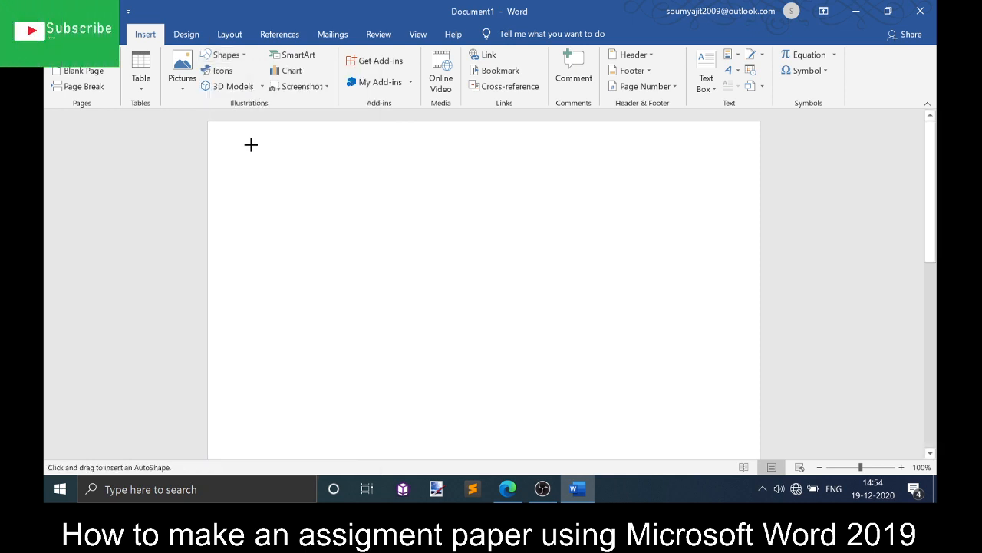
pyautogui.moveTo(207, 122)
pyautogui.mouseDown()
pyautogui.moveTo(456, 180)
pyautogui.moveTo(693, 171)
pyautogui.moveTo(761, 159)
pyautogui.moveTo(761, 142)
pyautogui.moveTo(749, 143)
pyautogui.mouseUp()
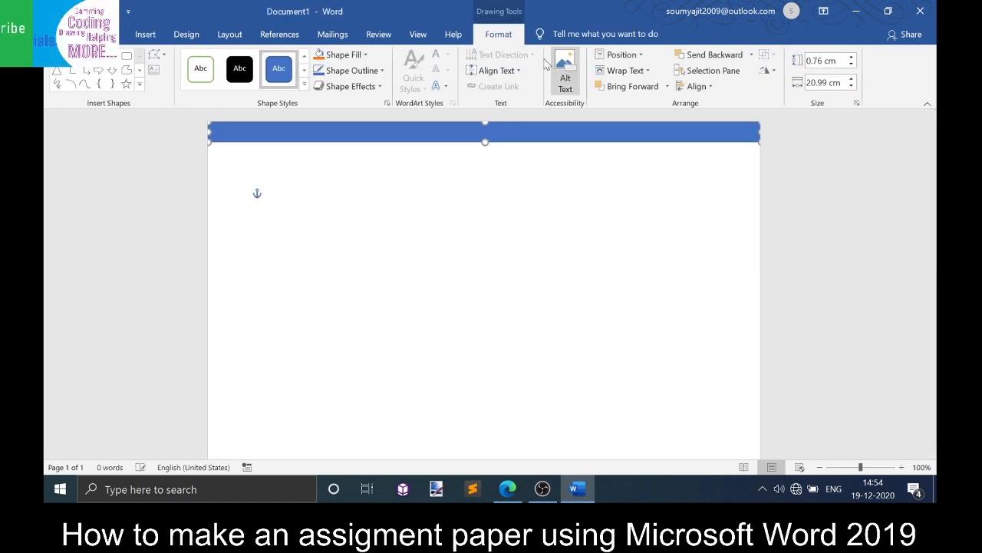
# - Apply the orange colored fill shape style to the top bar
pyautogui.click(304, 85)
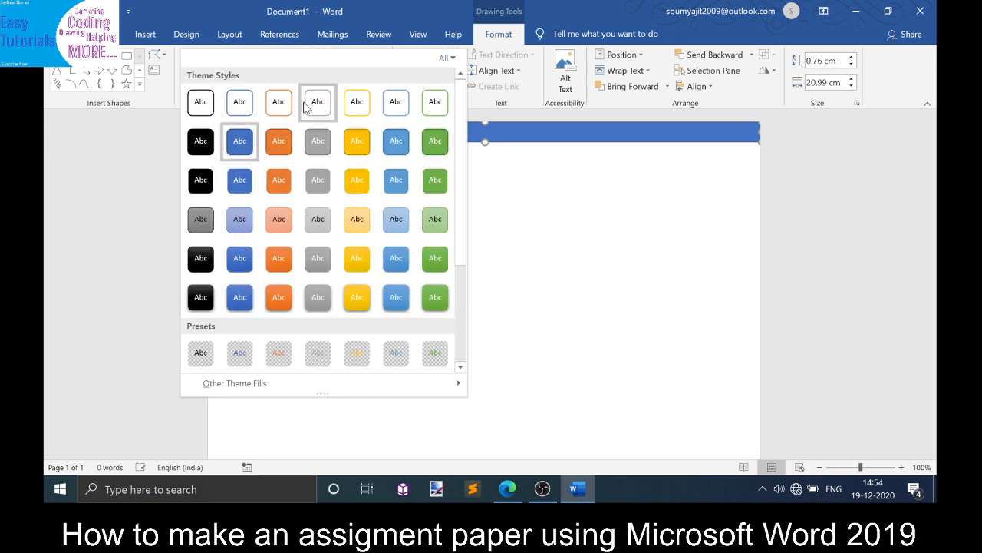
pyautogui.click(282, 150)
pyautogui.click(352, 192)
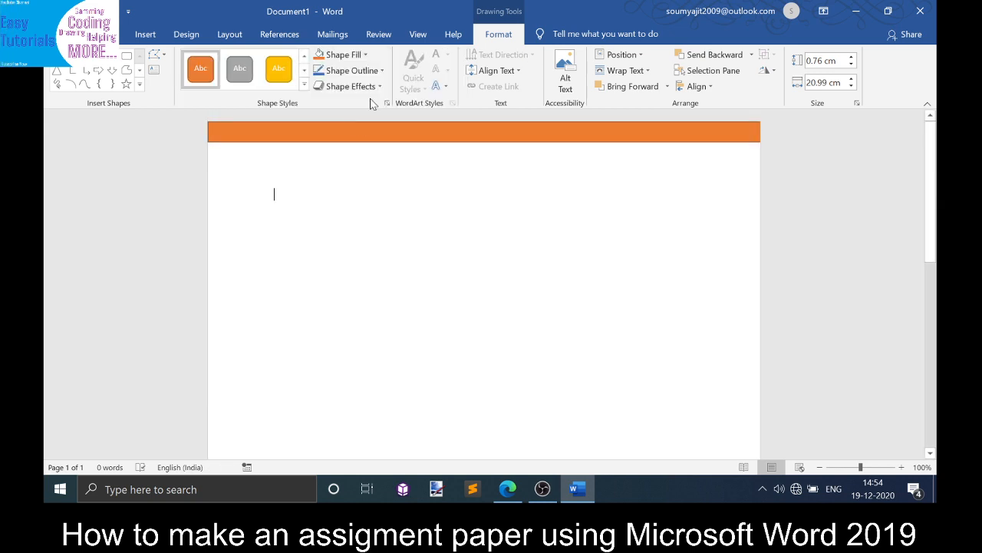
# - Duplicate the orange bar directly below the first one
pyautogui.click(370, 133)
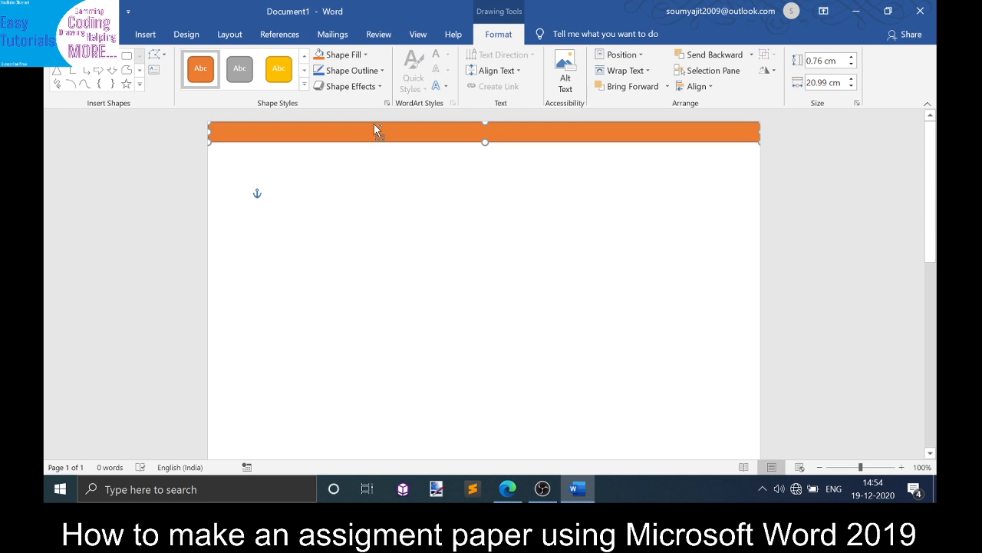
pyautogui.moveTo(374, 125); pyautogui.dragTo(367, 146)
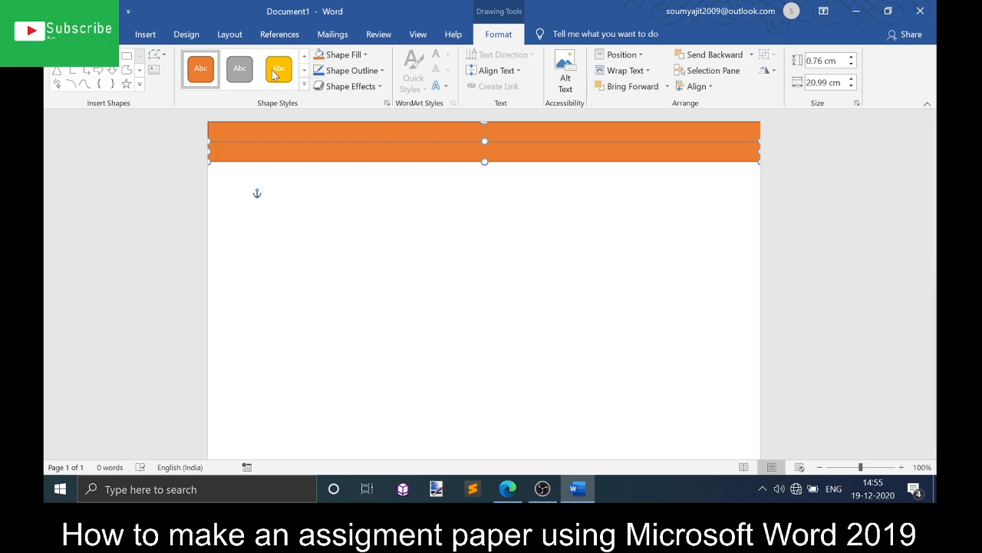
# - Apply the Colored Fill - Gold, Accent 4 style to the second bar
pyautogui.click(305, 86)
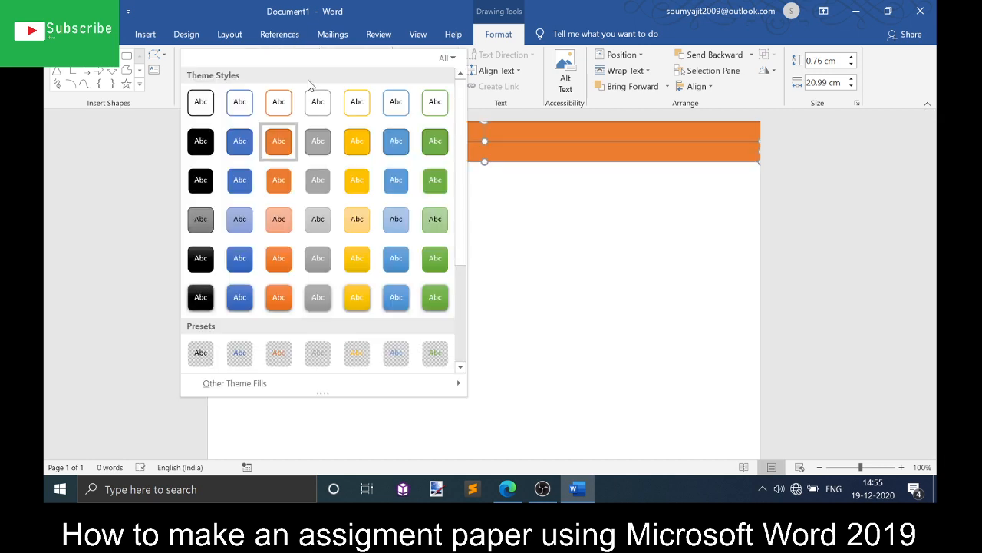
pyautogui.click(357, 141)
pyautogui.click(261, 193)
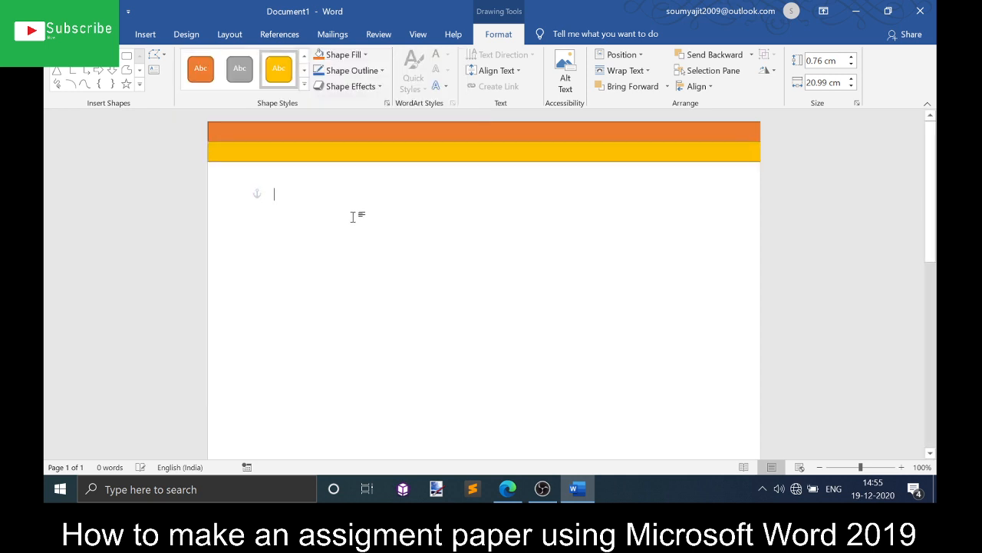
pyautogui.click(145, 34)
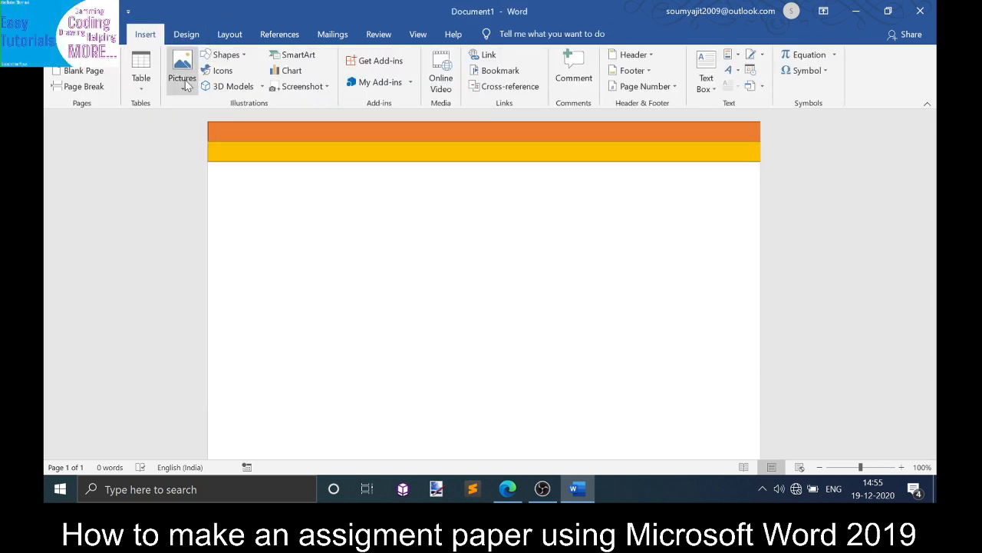
pyautogui.click(227, 56)
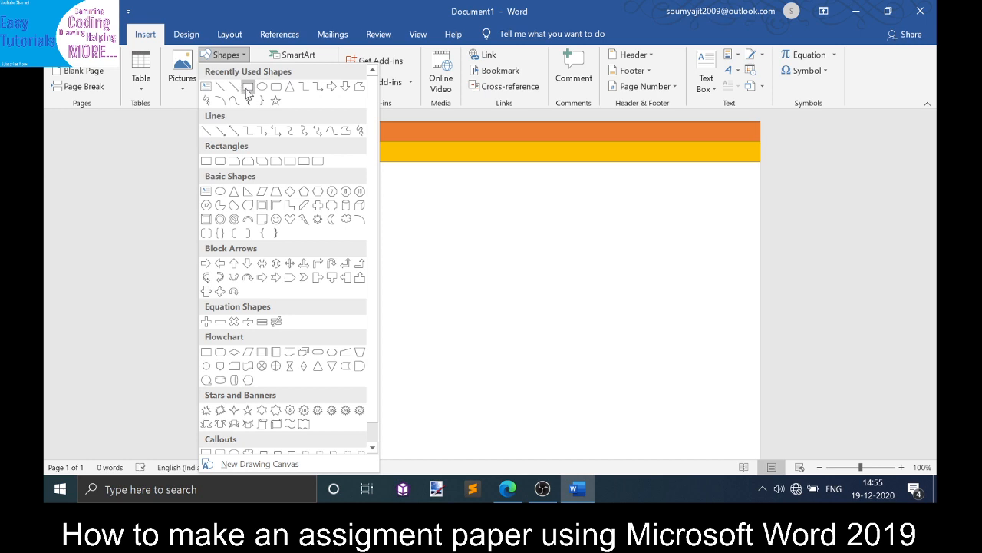
pyautogui.click(248, 87)
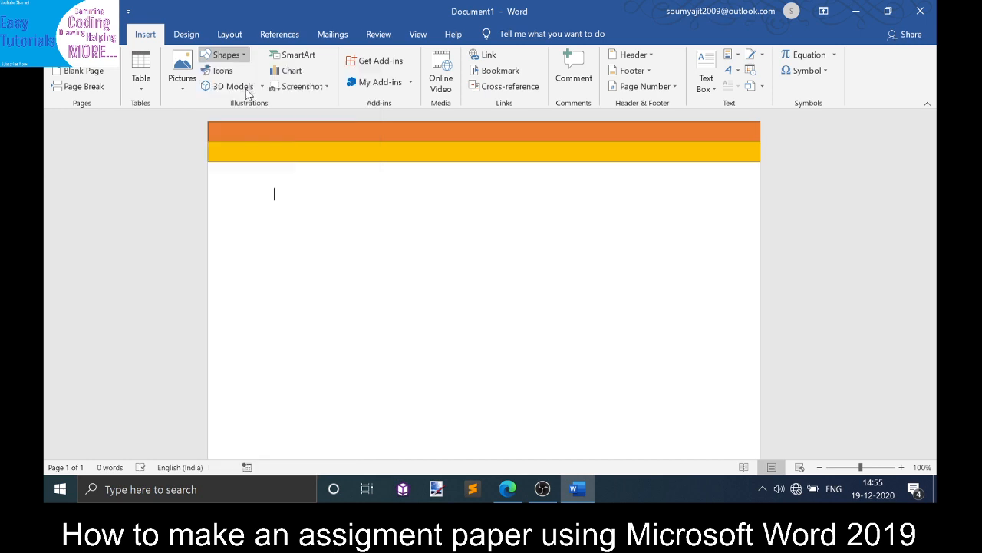
pyautogui.click(226, 173)
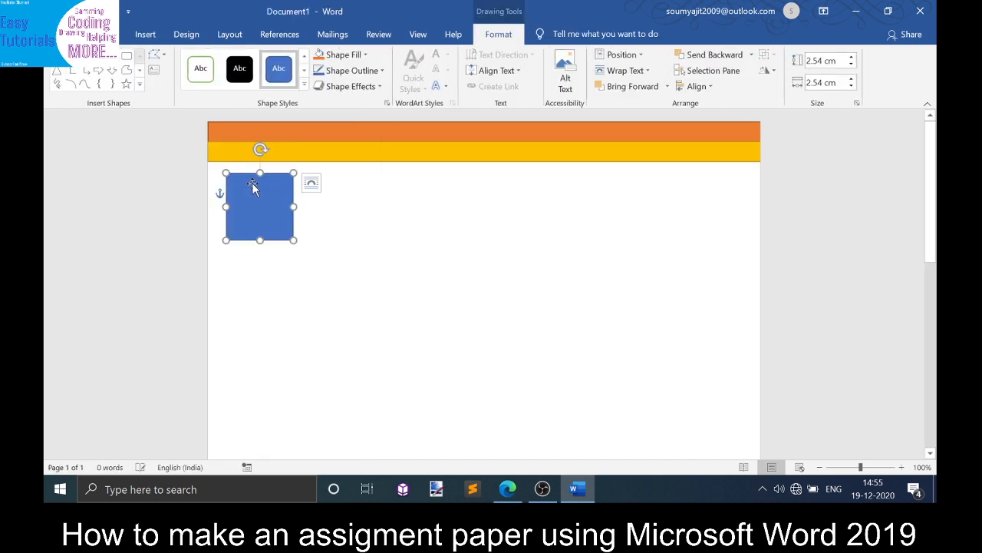
pyautogui.moveTo(292, 240); pyautogui.dragTo(334, 281)
pyautogui.press('Delete')
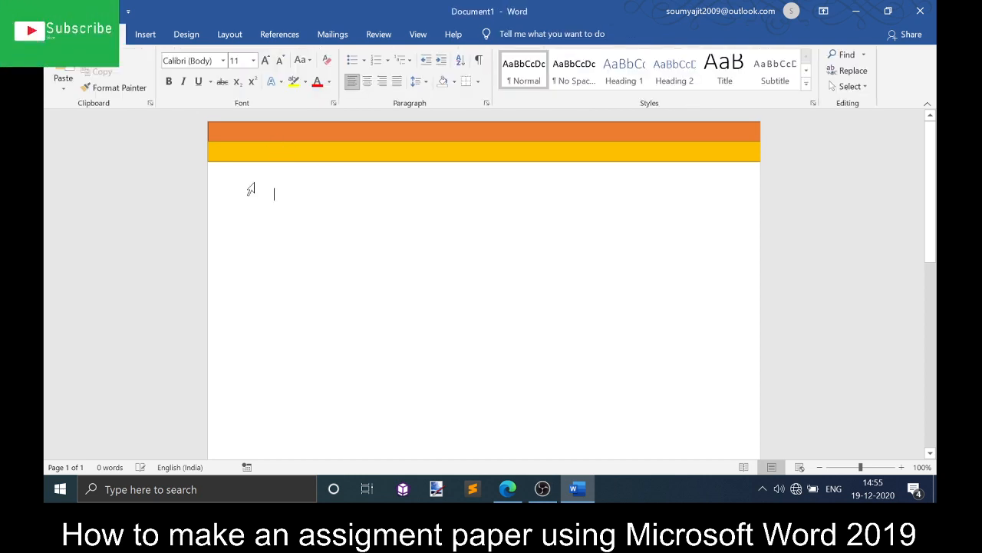
# - Draw a rectangle about 4.09 cm by 4.23 cm below the bars near the left margin
pyautogui.click(145, 34)
pyautogui.click(234, 60)
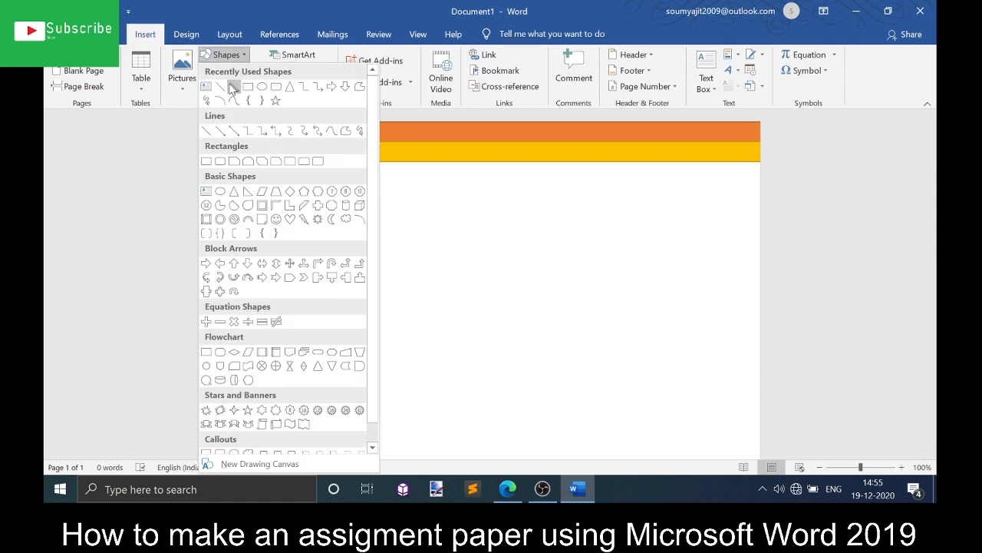
pyautogui.click(256, 87)
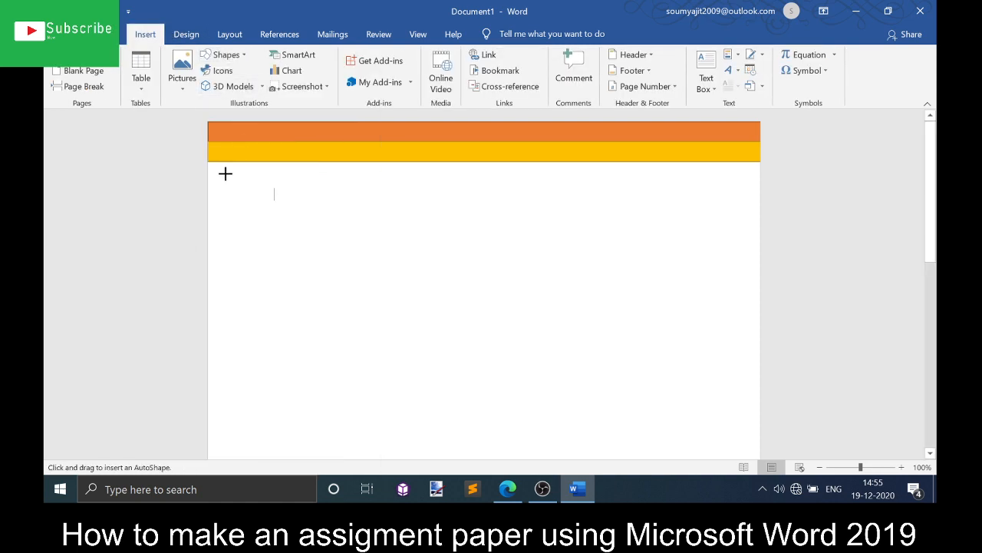
pyautogui.moveTo(217, 171); pyautogui.dragTo(330, 279)
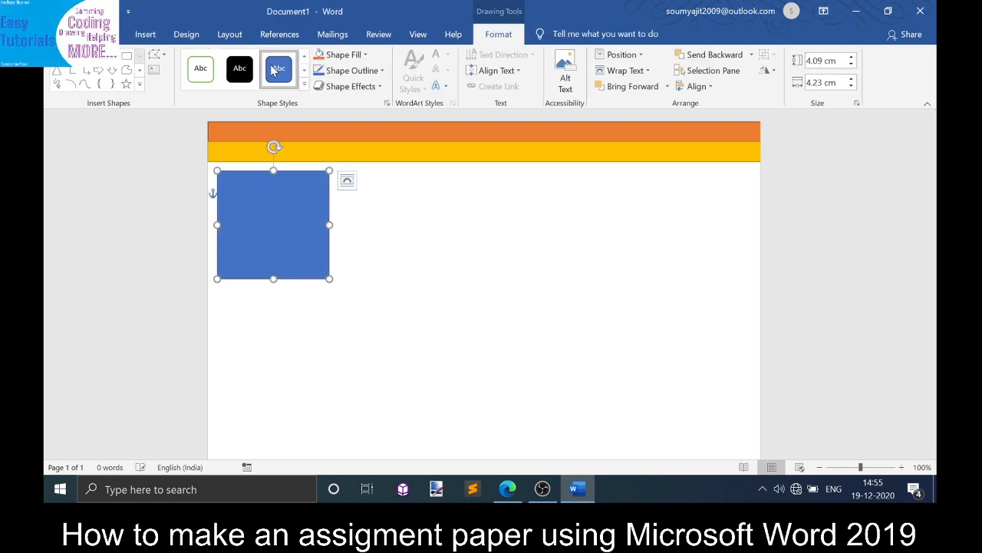
# - Apply the blue colored outline style to the rectangle and set its outline weight to 6 pt
pyautogui.click(303, 85)
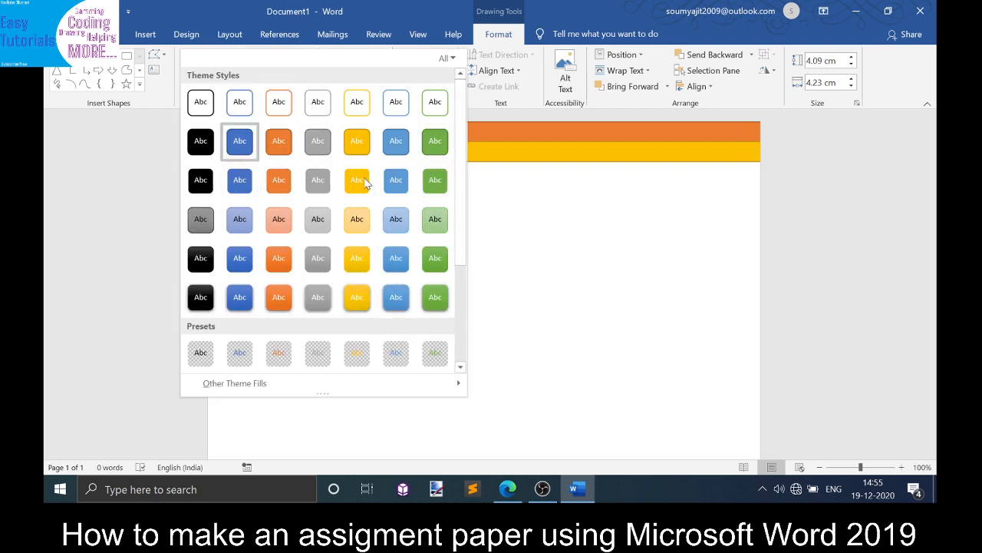
pyautogui.click(396, 104)
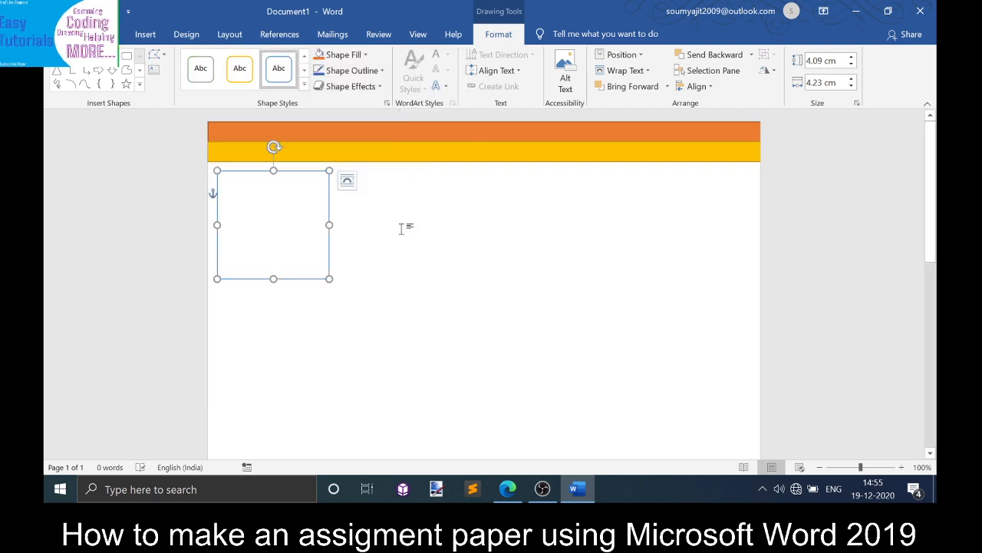
pyautogui.click(342, 74)
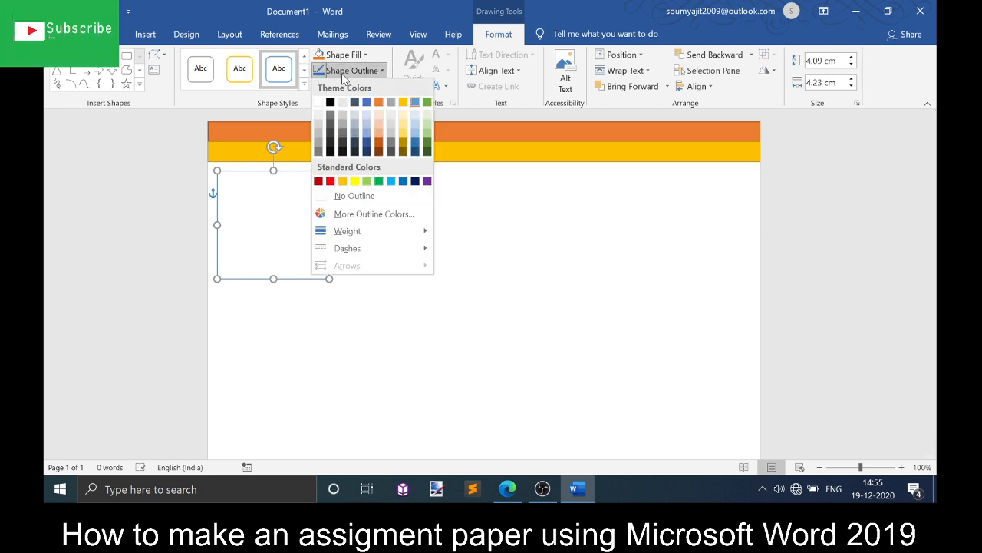
pyautogui.moveTo(356, 230)
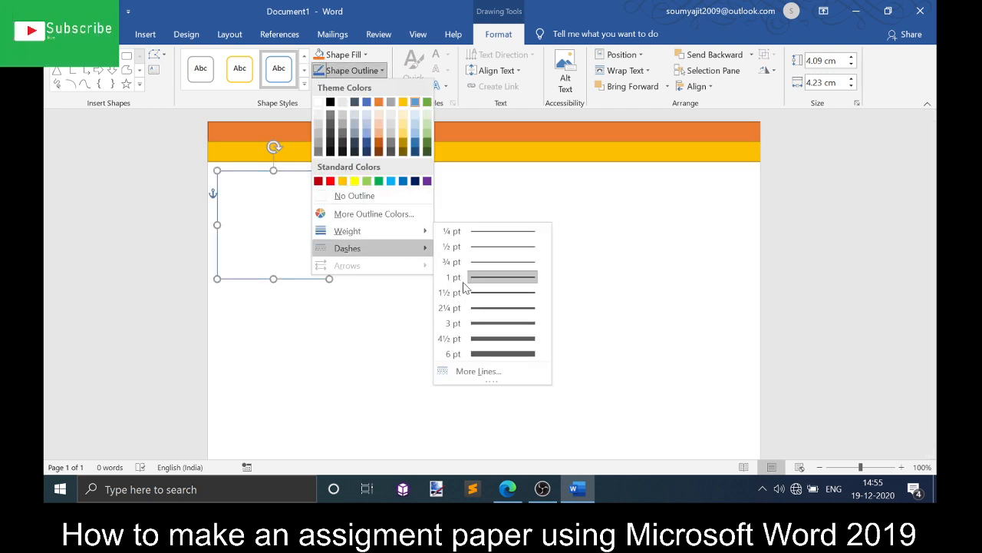
pyautogui.click(497, 354)
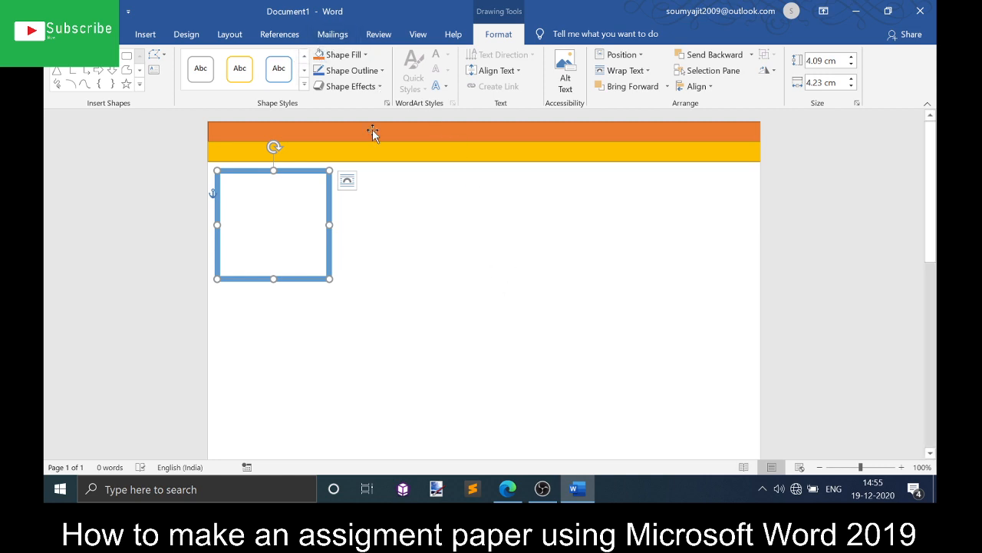
pyautogui.click(482, 354)
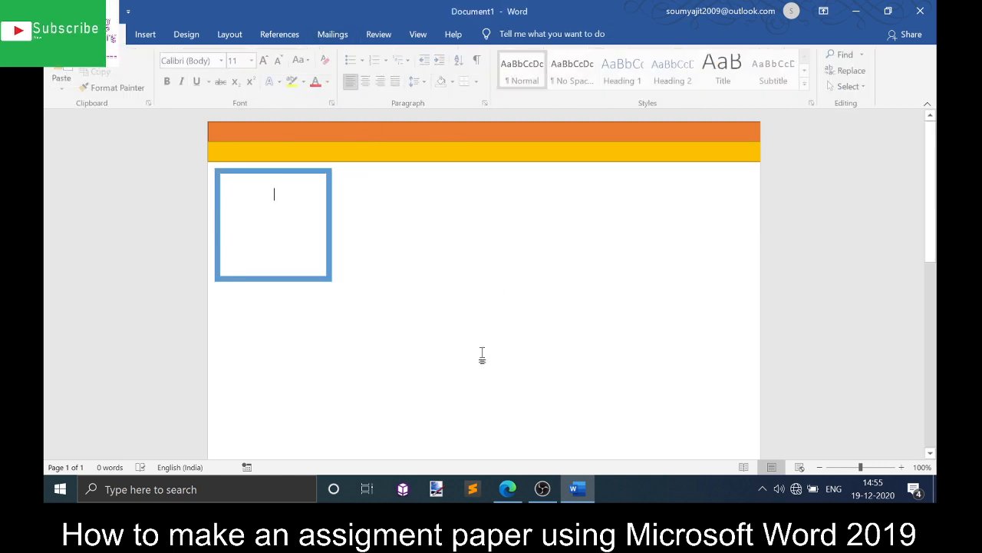
# - Draw a thin rectangle about 0.78 cm tall across the top of the box, aligning its edges with the box
pyautogui.click(145, 35)
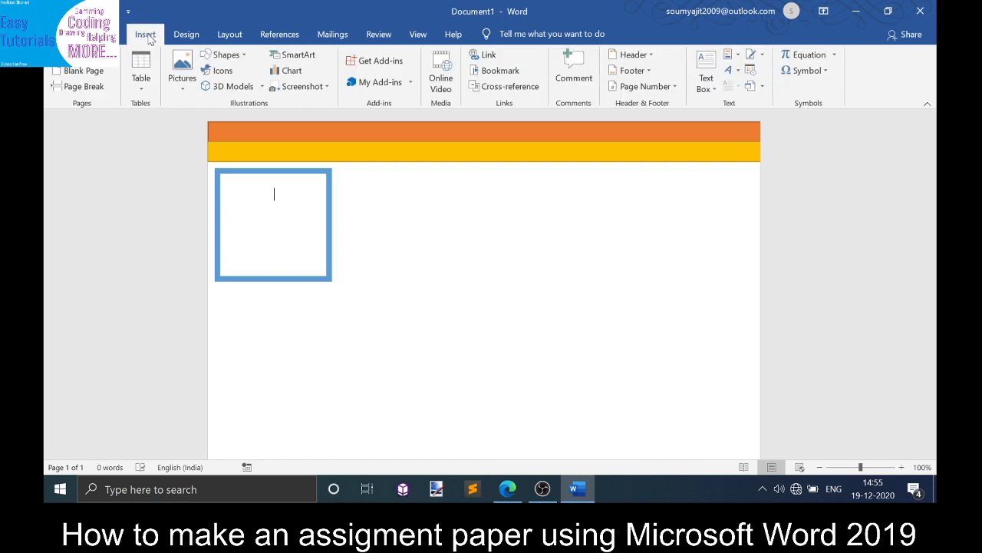
pyautogui.click(224, 54)
pyautogui.click(248, 86)
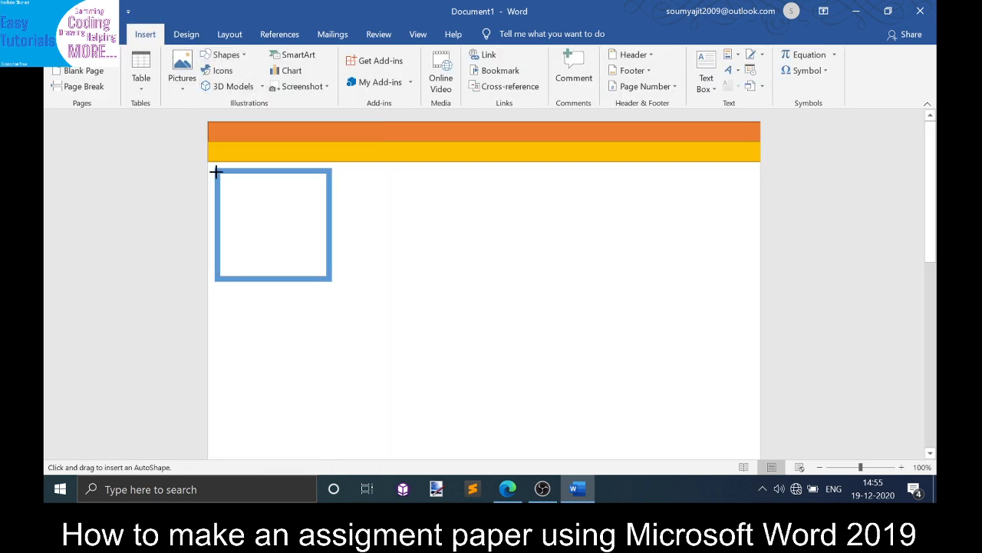
pyautogui.moveTo(215, 168); pyautogui.dragTo(332, 189)
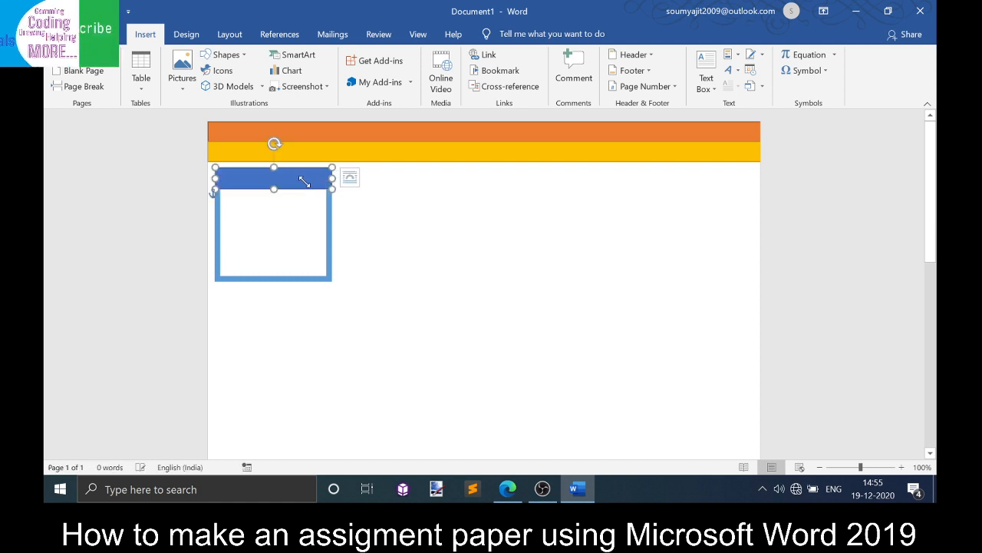
pyautogui.moveTo(275, 166)
pyautogui.mouseDown()
pyautogui.moveTo(278, 176)
pyautogui.moveTo(281, 167)
pyautogui.mouseUp()
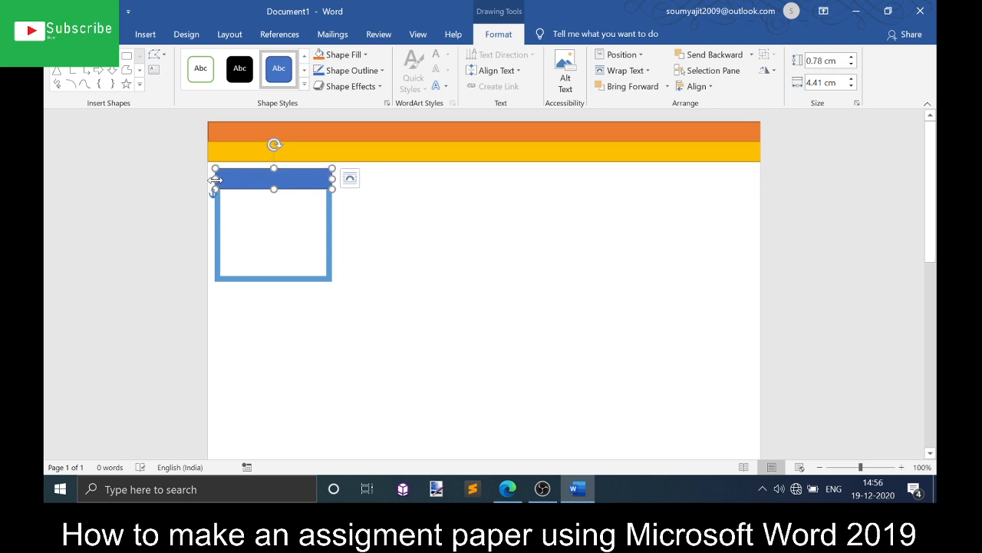
pyautogui.moveTo(216, 179); pyautogui.dragTo(215, 179)
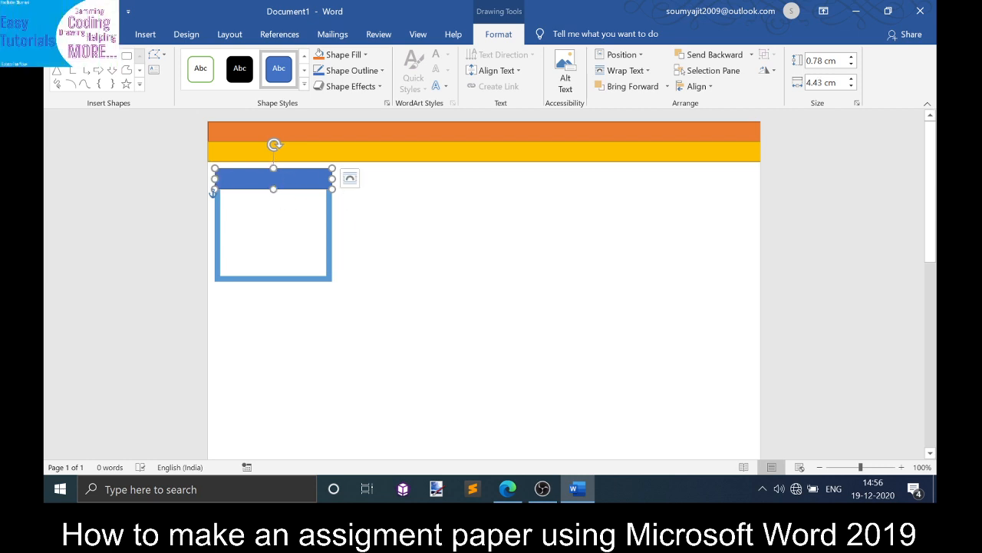
# - Enter the label "Assement Number" in the thin header rectangle
pyautogui.write('Asse')
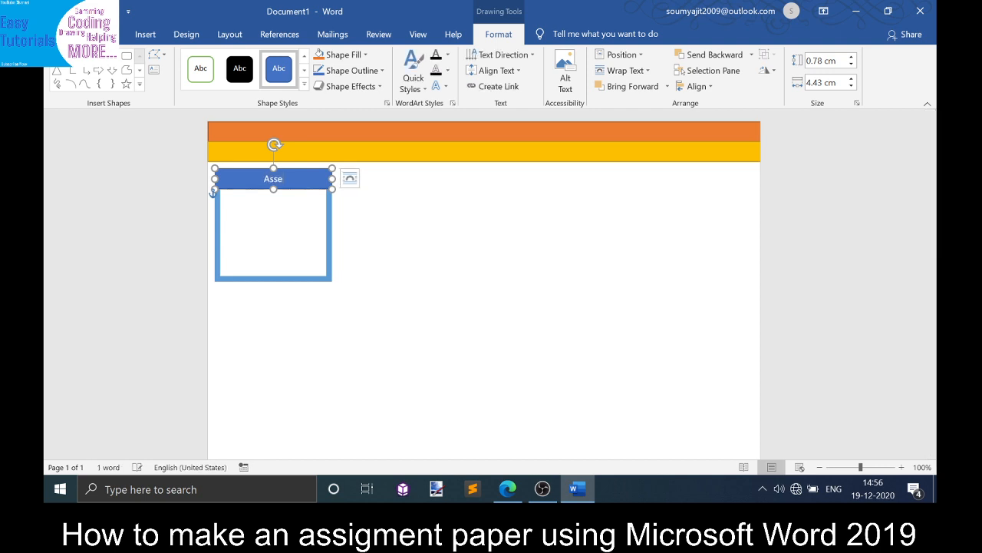
pyautogui.write('ment Number')
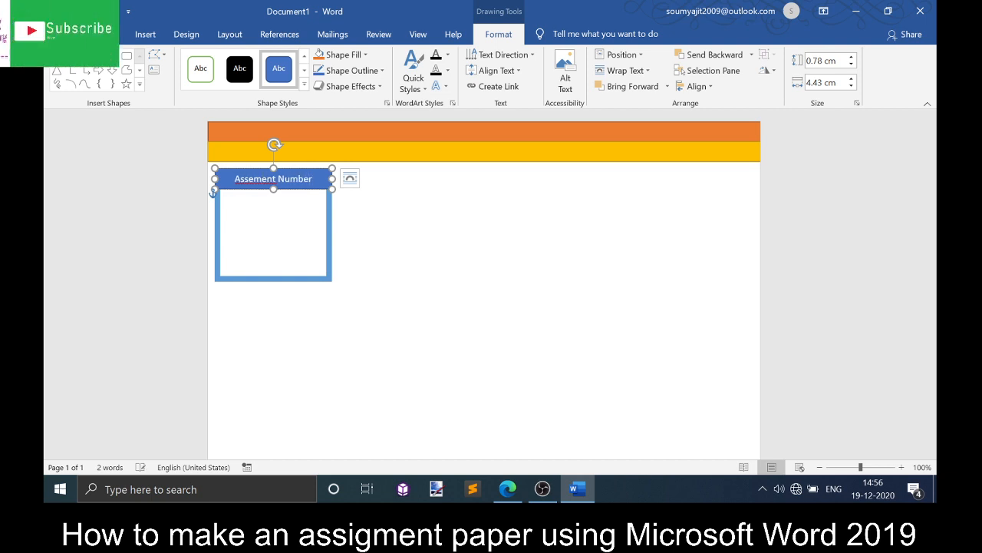
# - Ignore the spelling flag on "Assement" for the whole document and reselect the box
pyautogui.click(349, 178)
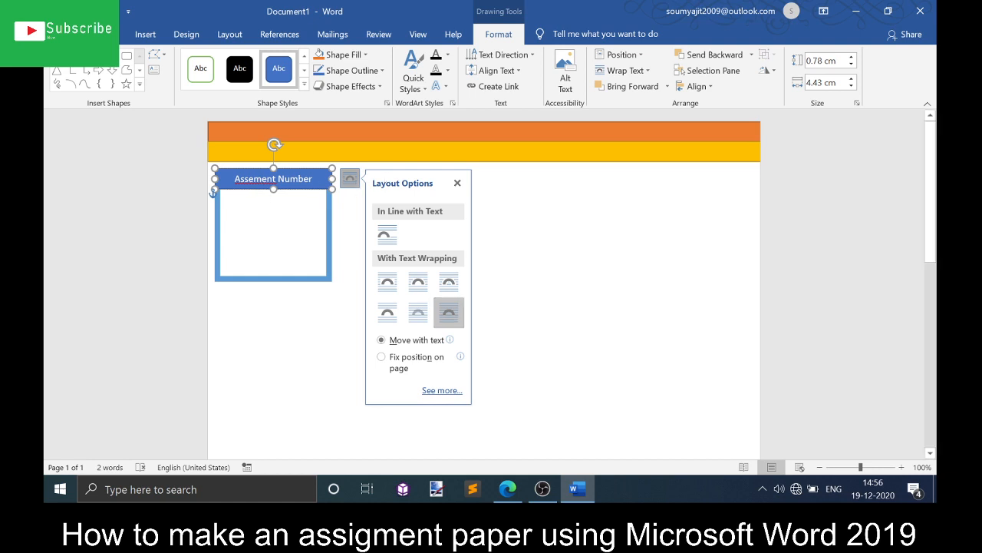
pyautogui.rightClick(236, 181)
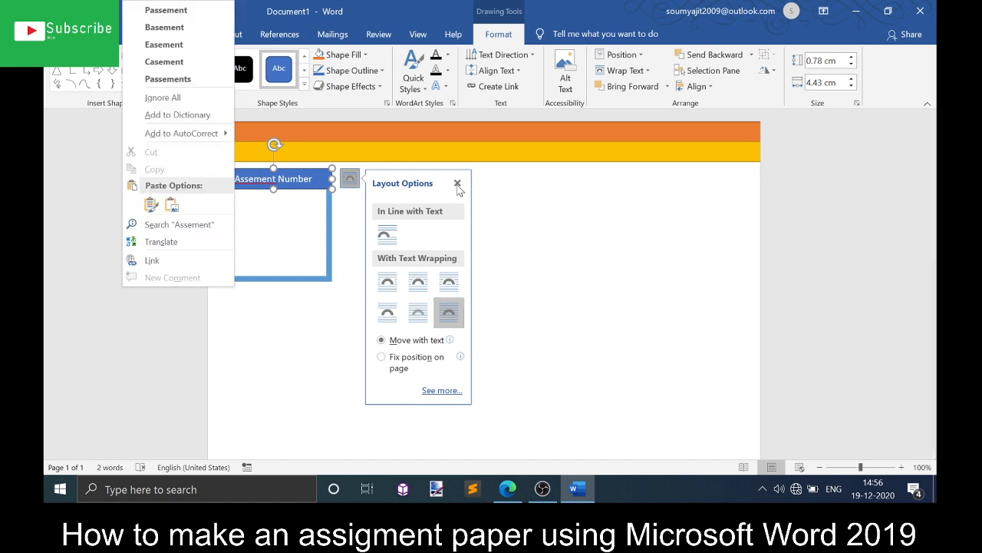
pyautogui.click(209, 99)
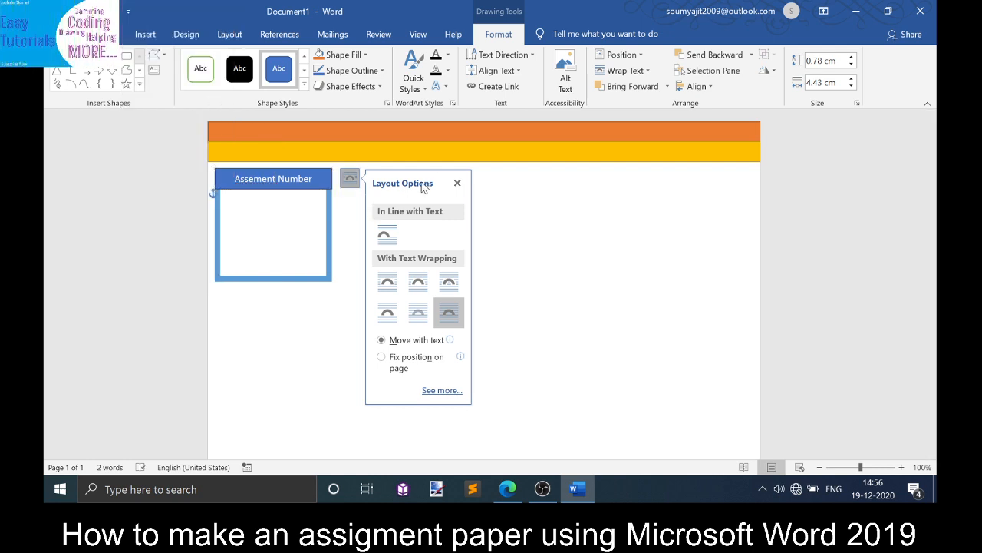
pyautogui.click(457, 183)
pyautogui.click(264, 203)
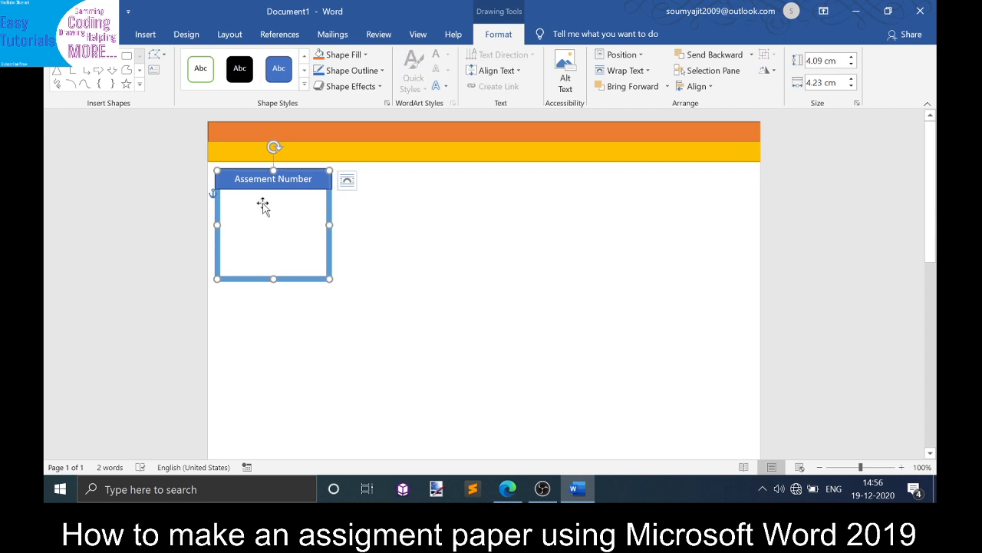
# - Reposition and resize the thin header rectangle to about 4.06 cm wide so it sits flush on the box's top edge
pyautogui.moveTo(274, 202); pyautogui.dragTo(277, 202)
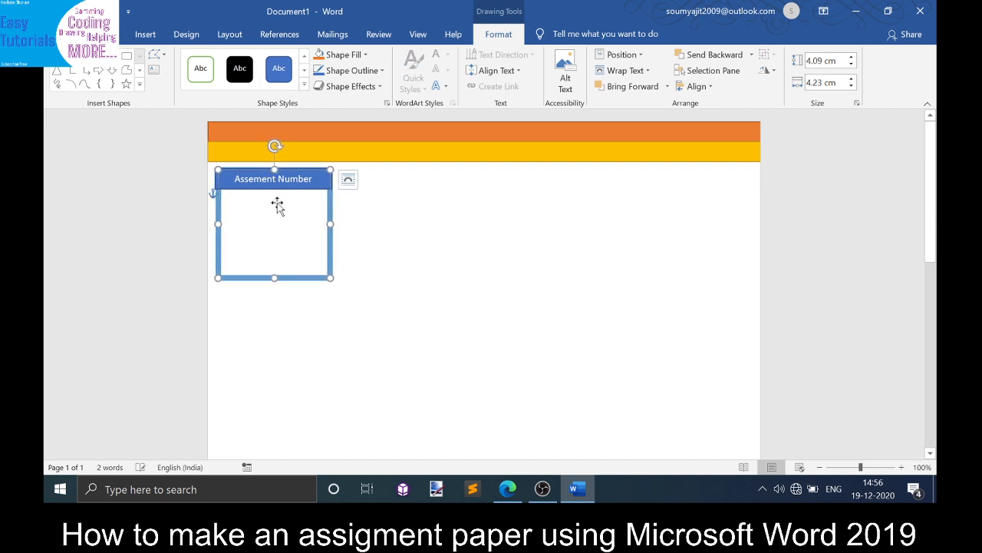
pyautogui.click(226, 188)
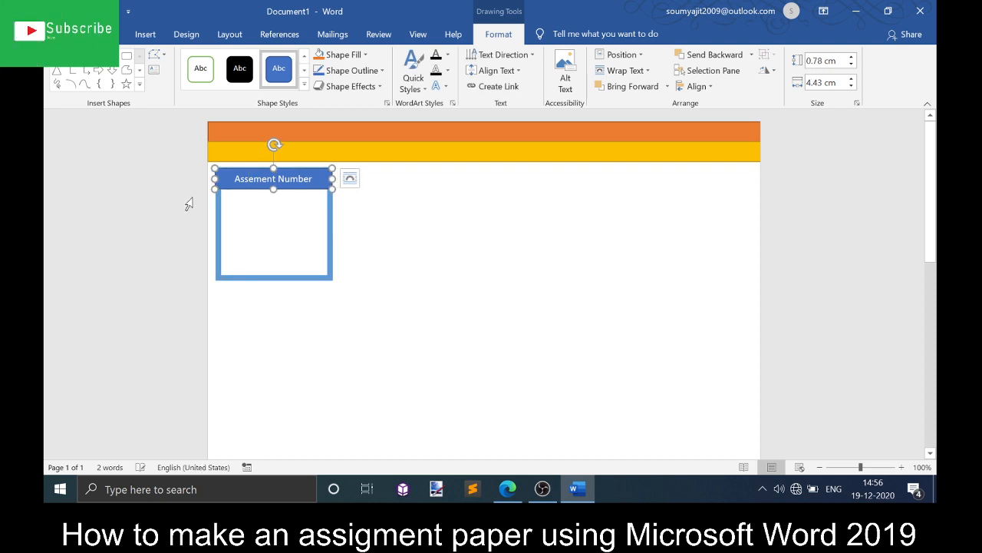
pyautogui.moveTo(214, 178); pyautogui.dragTo(212, 178)
pyautogui.click(230, 207)
pyautogui.click(414, 208)
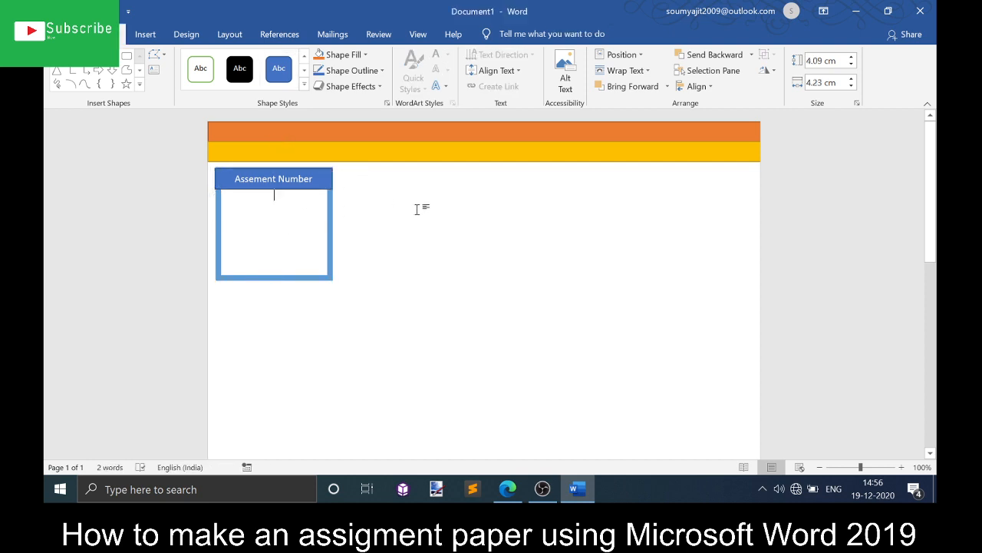
pyautogui.moveTo(265, 194)
pyautogui.mouseDown()
pyautogui.moveTo(278, 190)
pyautogui.moveTo(269, 193)
pyautogui.mouseUp()
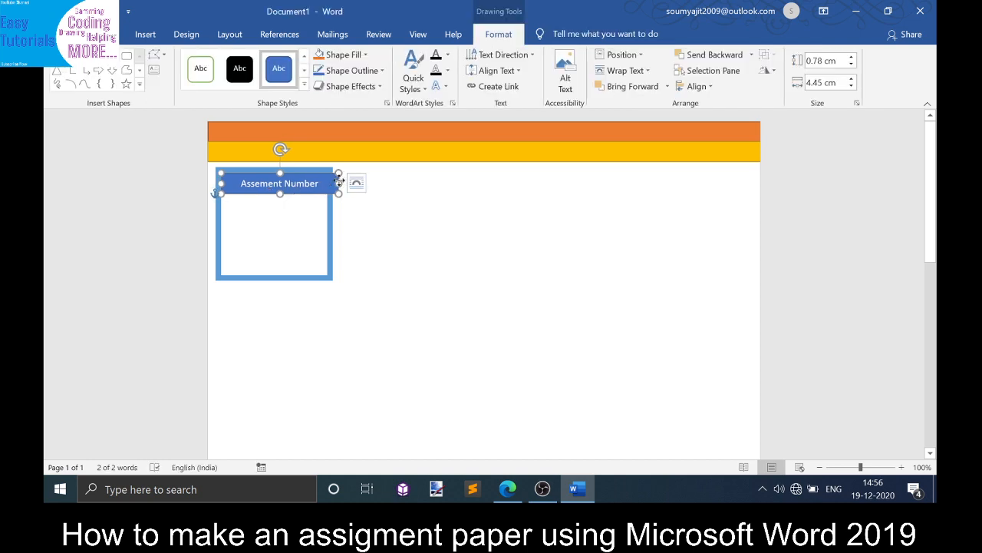
pyautogui.moveTo(338, 181); pyautogui.dragTo(337, 185)
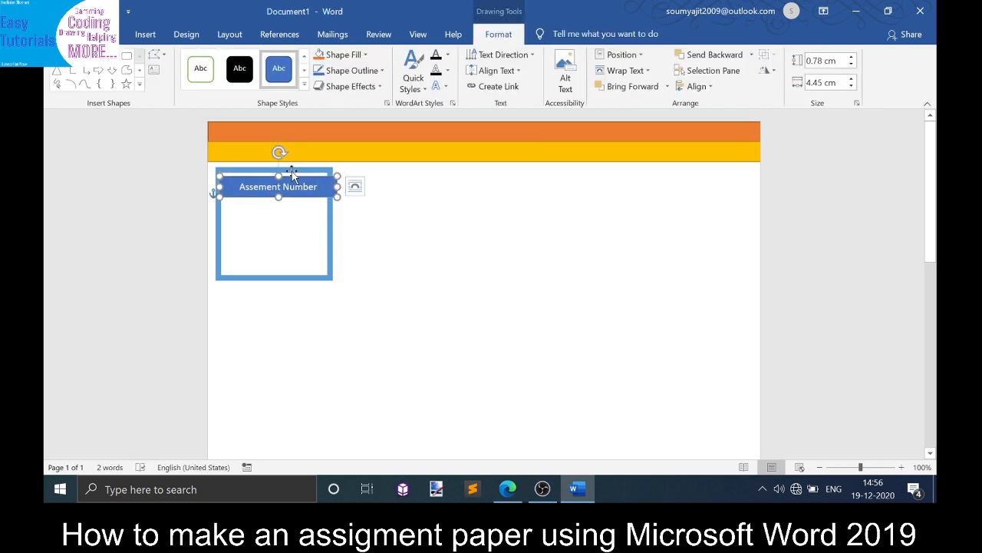
pyautogui.moveTo(296, 175); pyautogui.dragTo(329, 182)
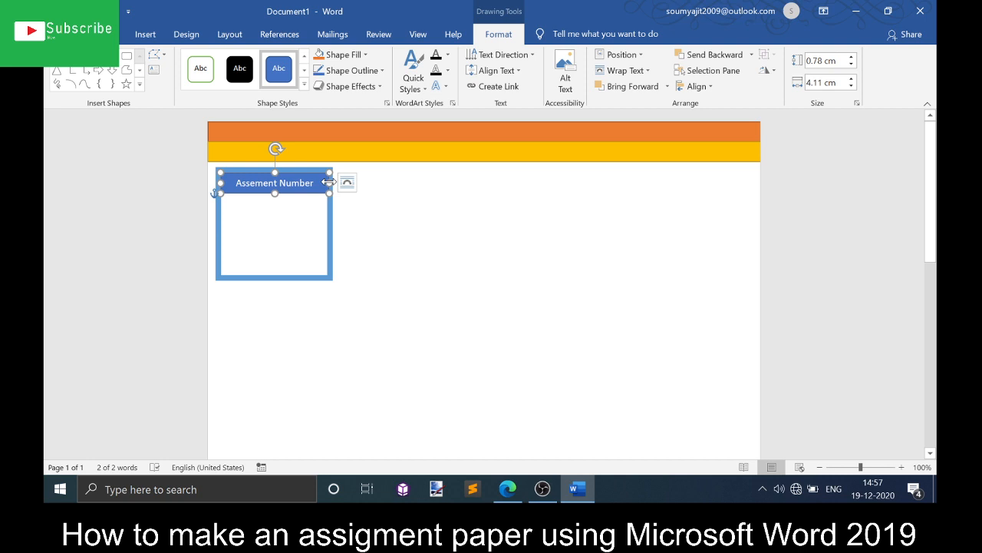
pyautogui.click(453, 217)
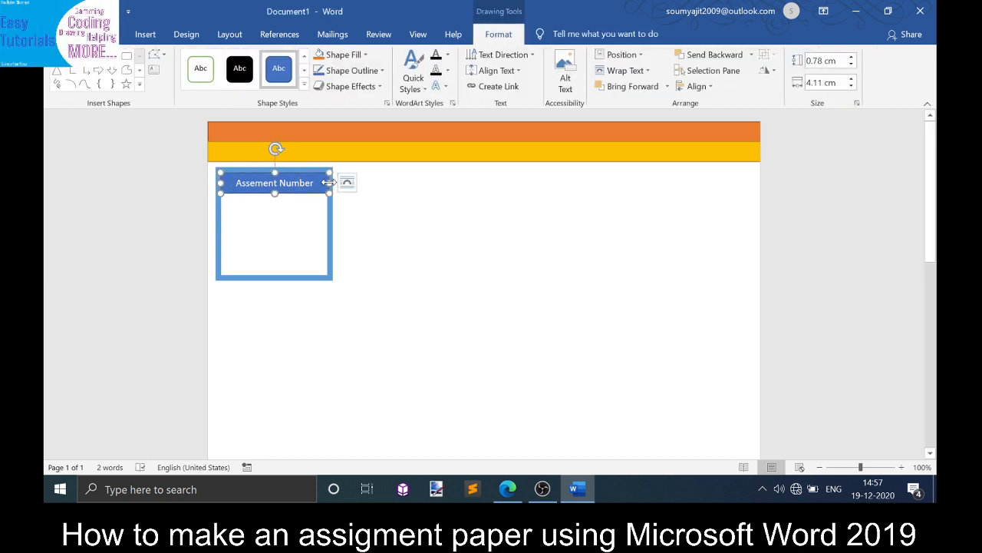
pyautogui.moveTo(330, 183); pyautogui.dragTo(327, 182)
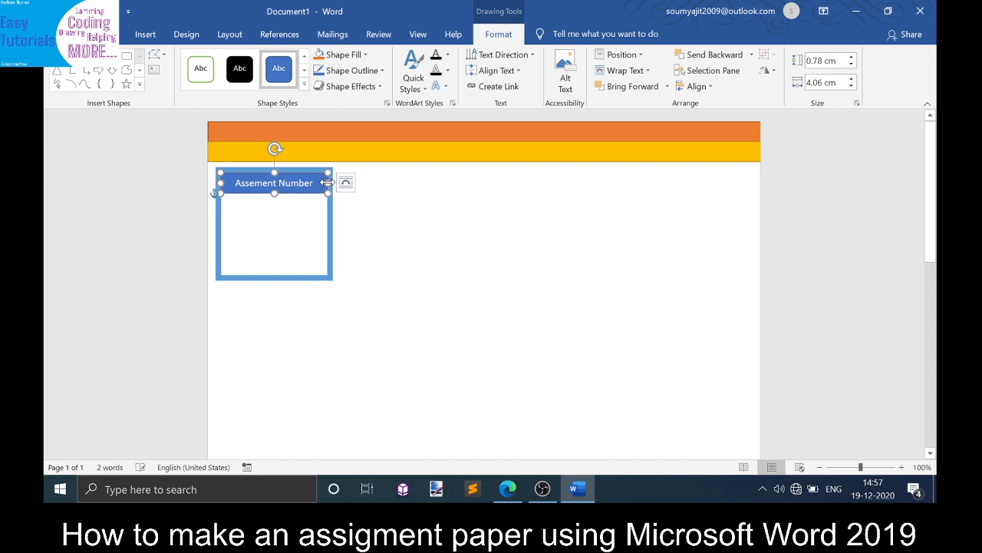
pyautogui.click(274, 197)
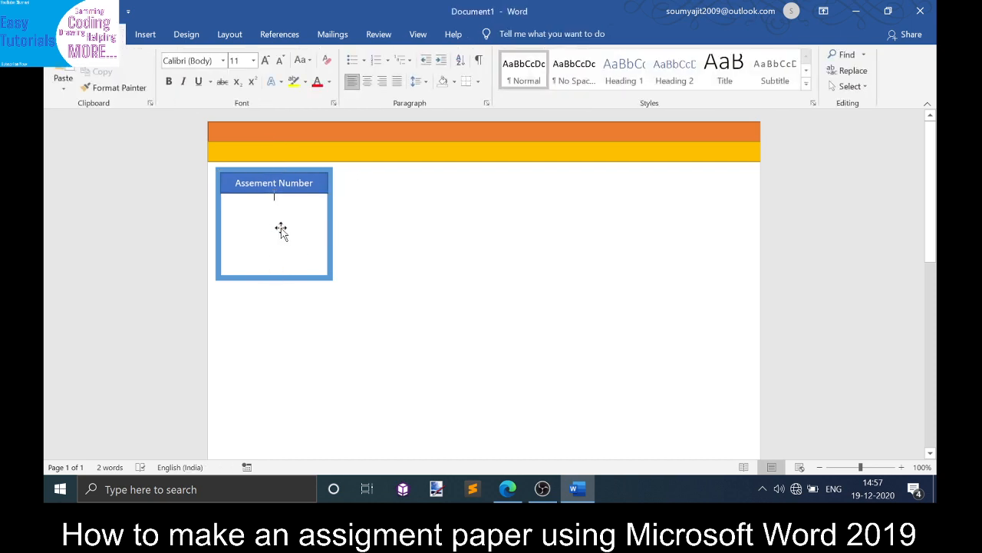
# - Type 2 as the assignment number inside the box
pyautogui.press('Return')
pyautogui.press('BackSpace')
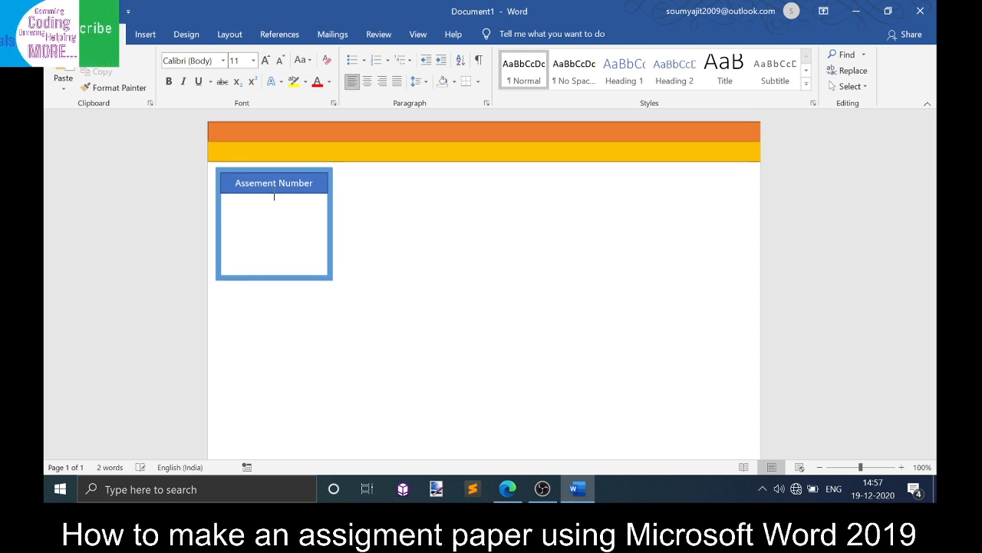
pyautogui.click(274, 234)
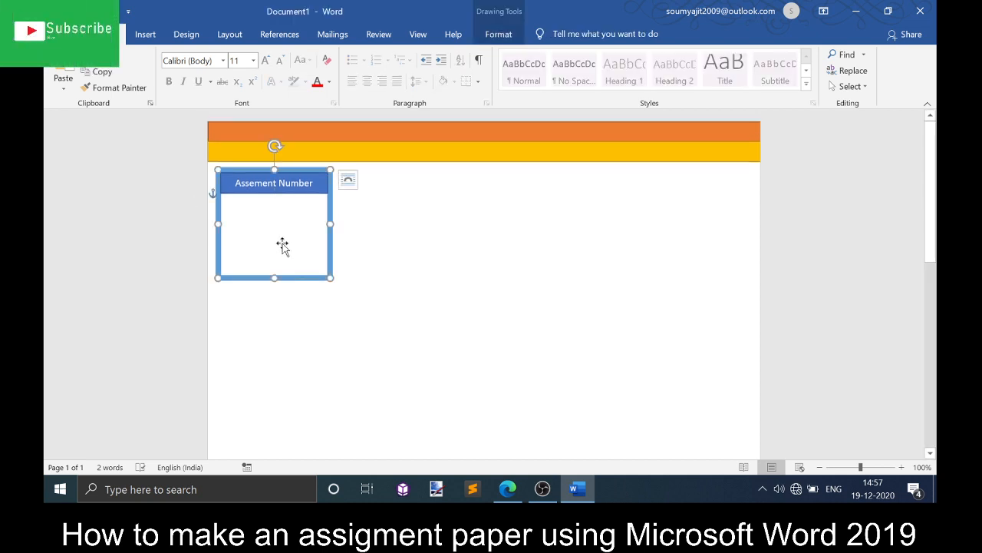
pyautogui.write('2')
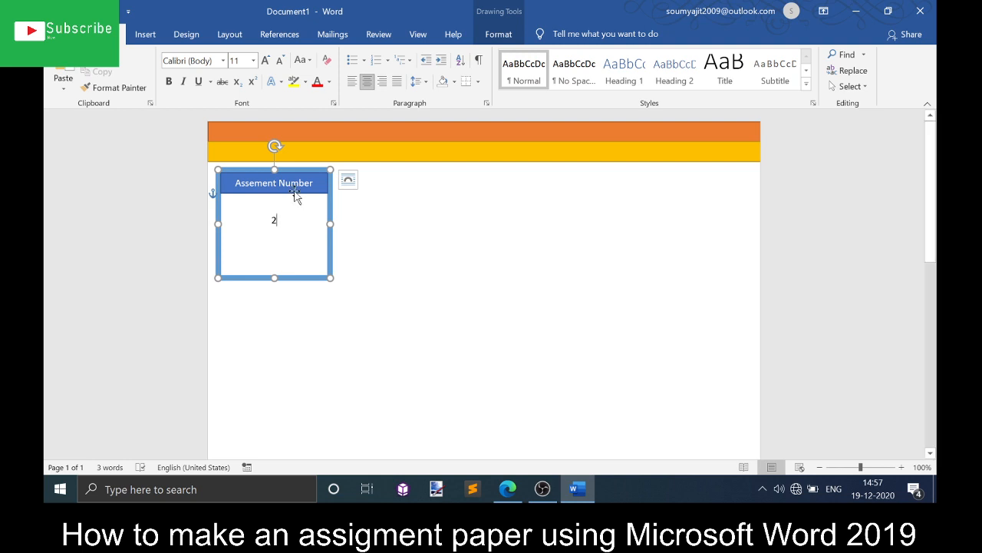
# - Enlarge the box's number to 90 pt and replace it with 1
pyautogui.hotkey('ctrl', 'a')
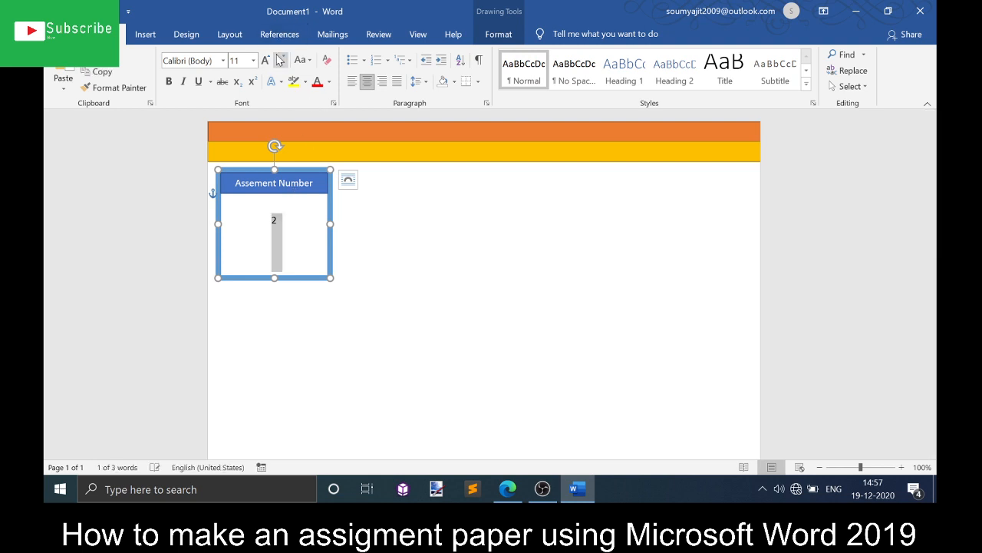
pyautogui.click(267, 62)
pyautogui.click(267, 62)
pyautogui.click(266, 62)
pyautogui.click(266, 61)
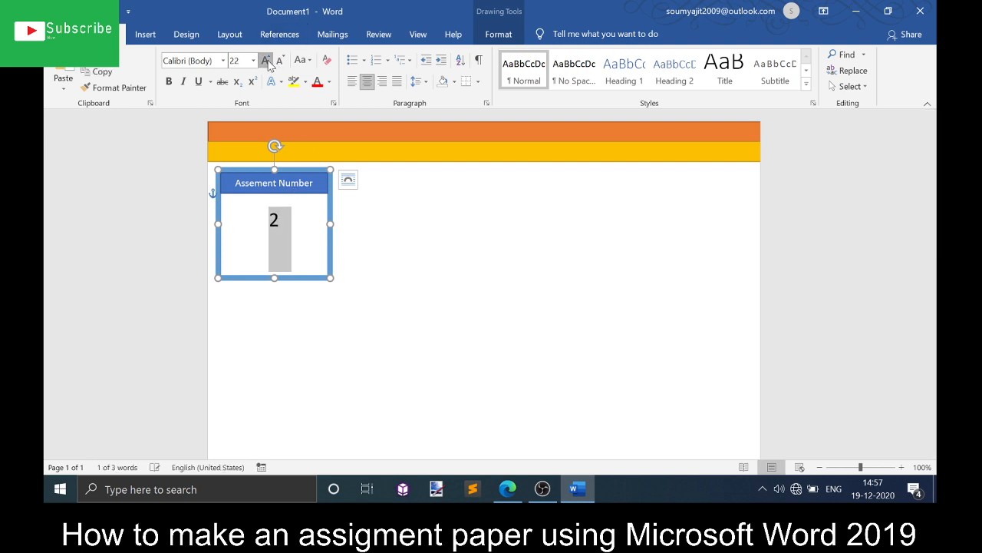
pyautogui.click(266, 62)
pyautogui.click(266, 61)
pyautogui.click(267, 61)
pyautogui.click(266, 62)
pyautogui.click(267, 62)
pyautogui.click(266, 61)
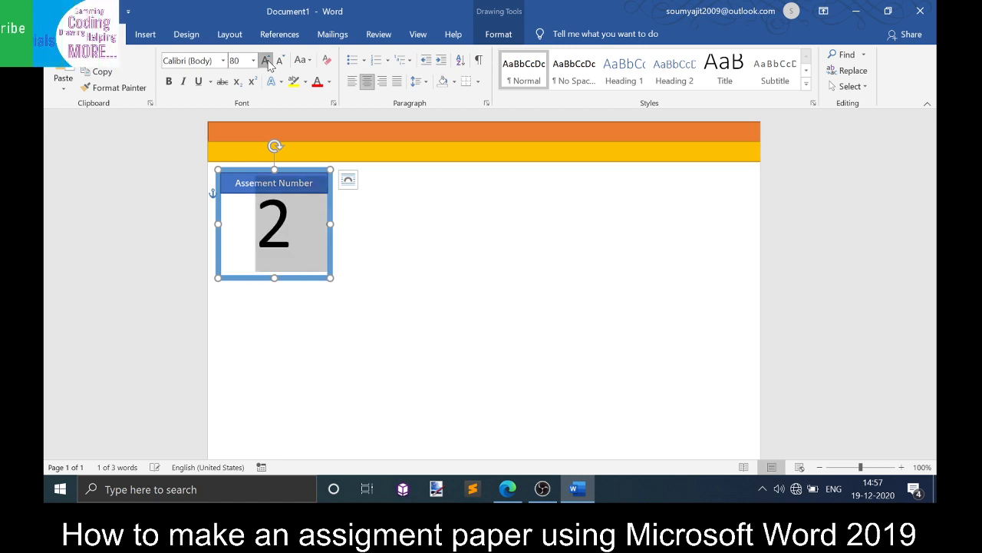
pyautogui.click(267, 62)
pyautogui.write('1')
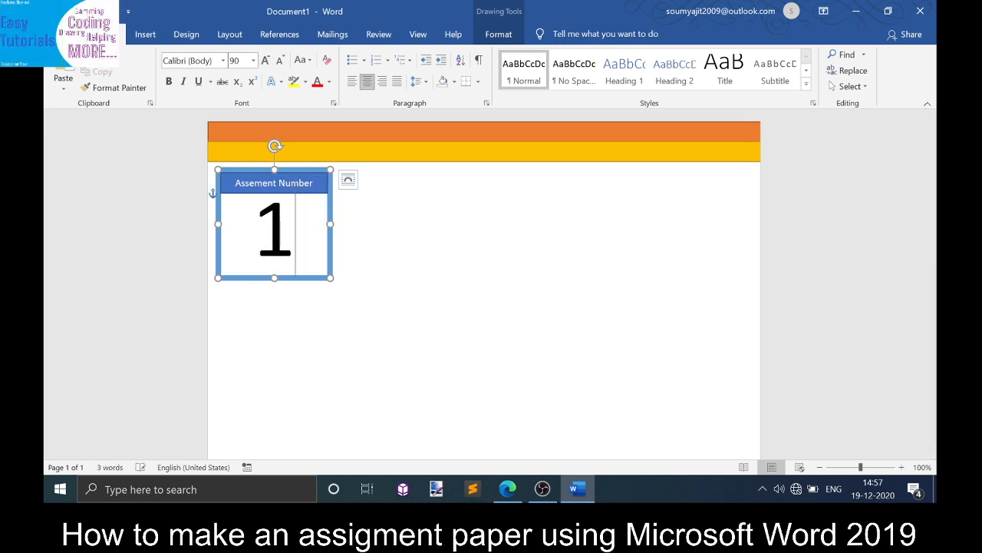
pyautogui.click(459, 270)
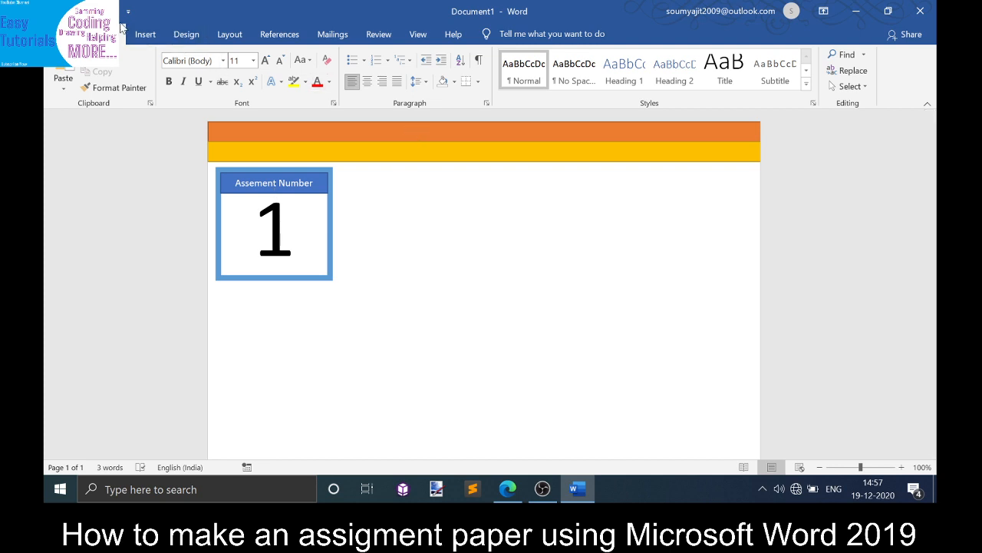
# - Draw a rectangle about 1.75 cm tall and 15.82 cm wide beside the assignment box, below the yellow bar
pyautogui.click(145, 35)
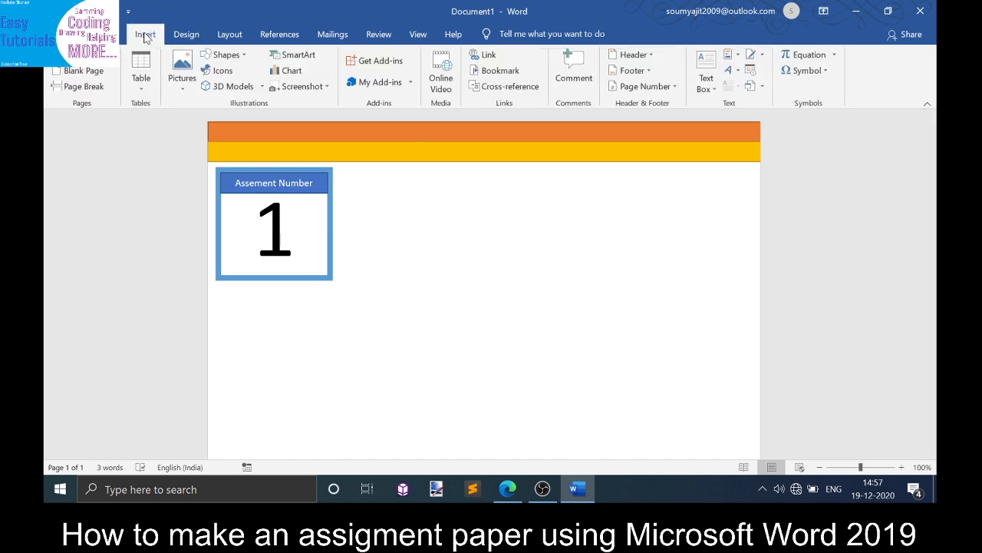
pyautogui.click(180, 77)
pyautogui.click(210, 58)
pyautogui.click(210, 58)
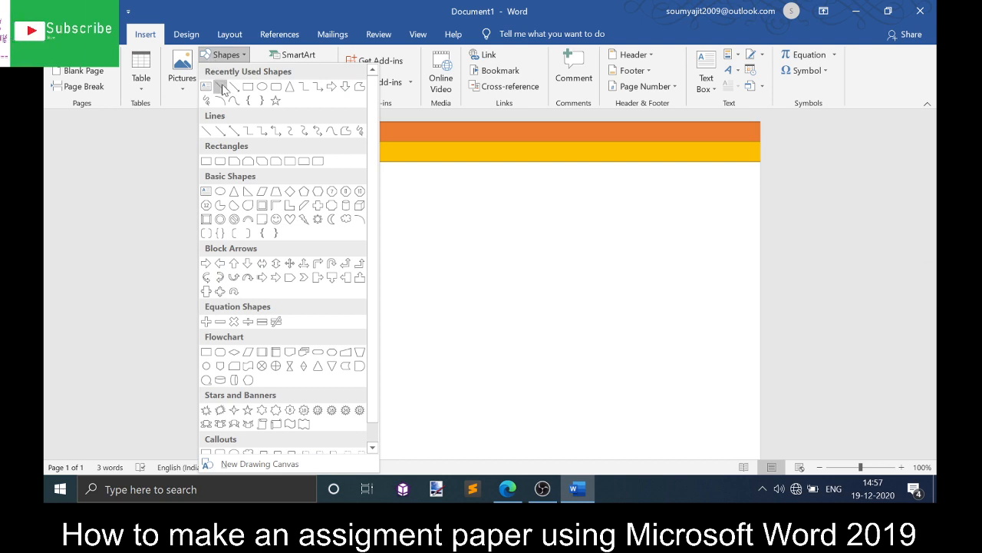
pyautogui.click(249, 88)
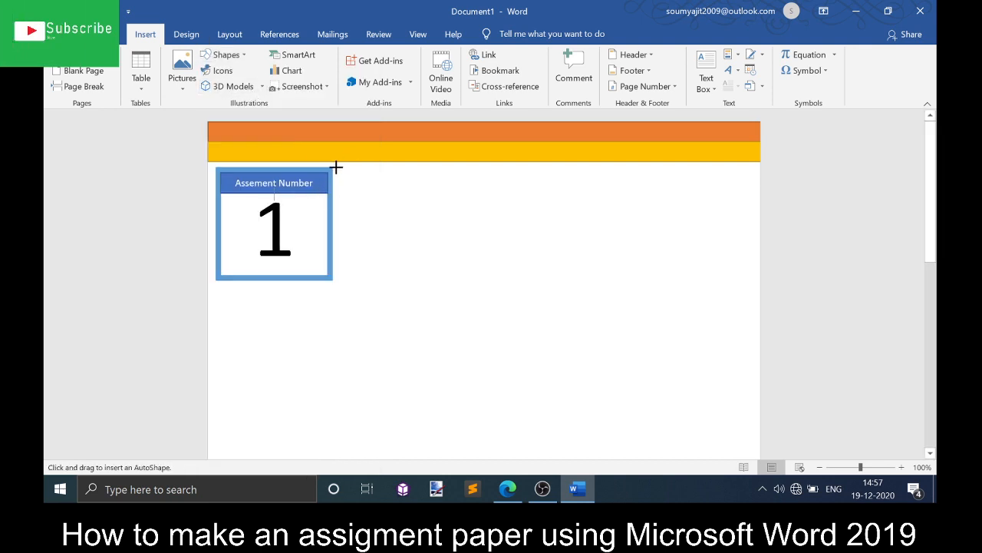
pyautogui.moveTo(337, 167)
pyautogui.mouseDown()
pyautogui.moveTo(410, 200)
pyautogui.moveTo(655, 268)
pyautogui.moveTo(728, 271)
pyautogui.moveTo(755, 212)
pyautogui.mouseUp()
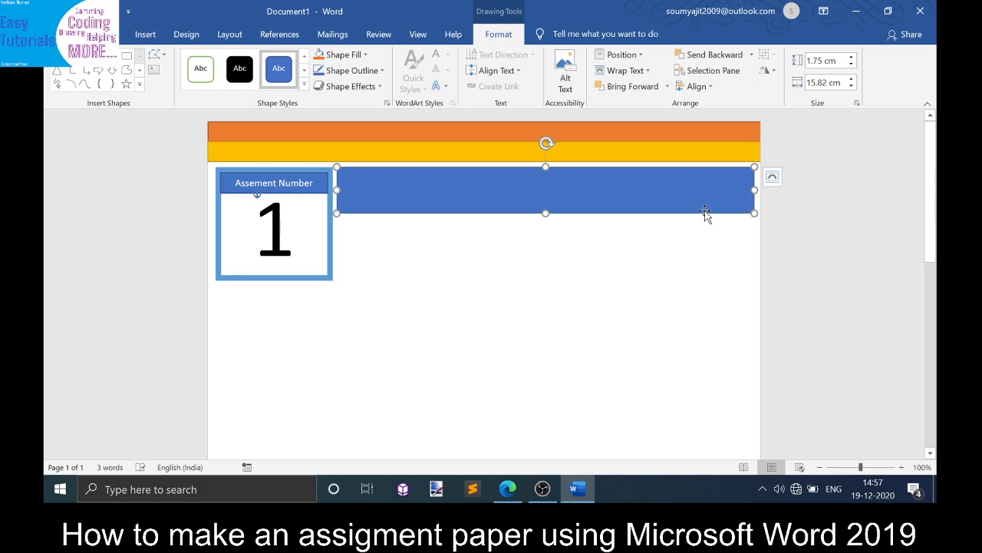
pyautogui.moveTo(652, 196); pyautogui.dragTo(653, 225)
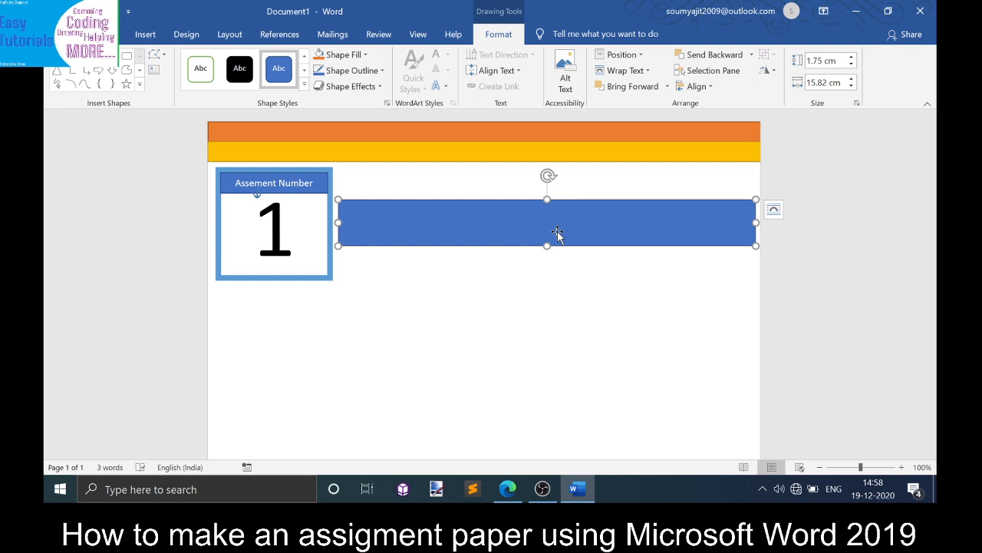
# - Enter the title "Blow Hot Blow Cold" in the new rectangle
pyautogui.write('Blo')
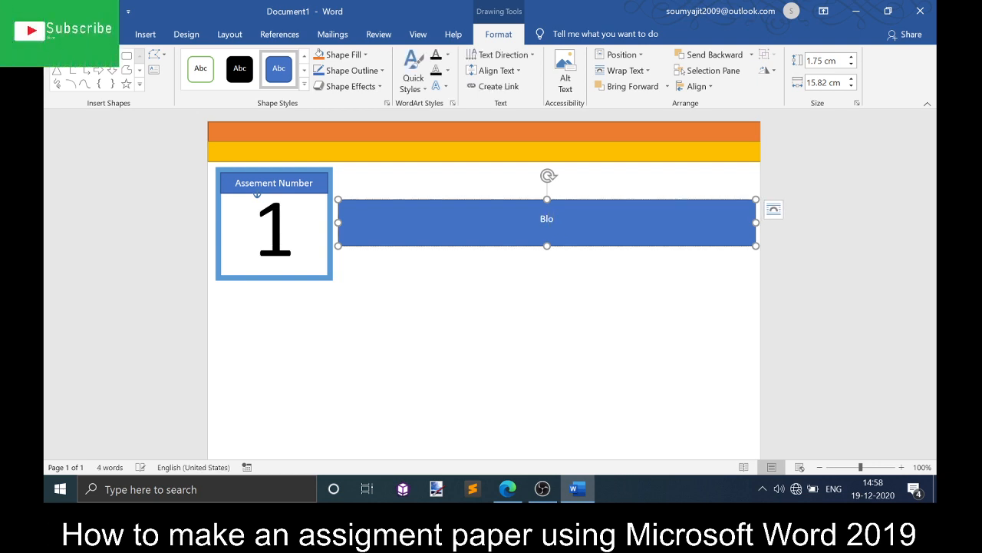
pyautogui.write('w Hot Blow Cold')
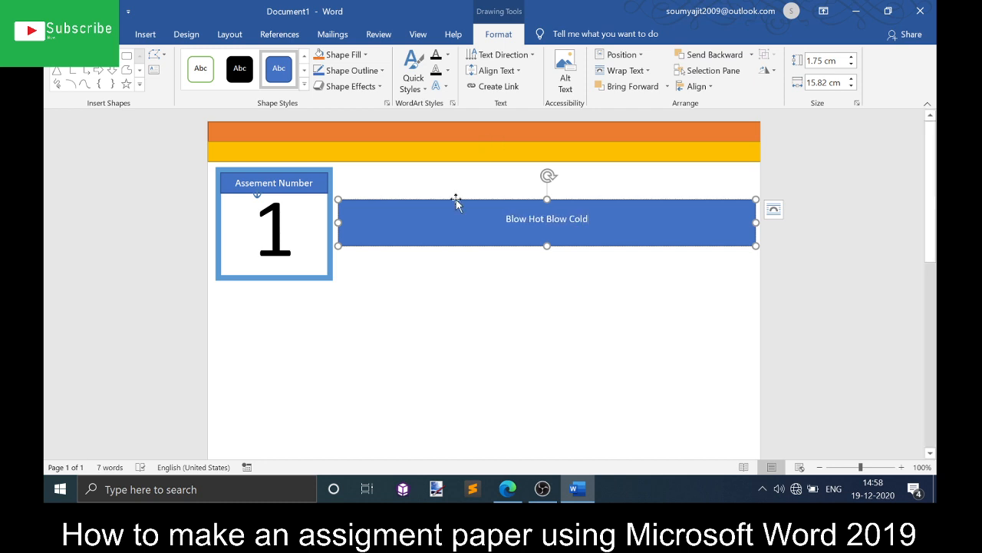
# - Enlarge the "Blow Hot Blow Cold" title text to 36 pt
pyautogui.tripleClick(436, 223)
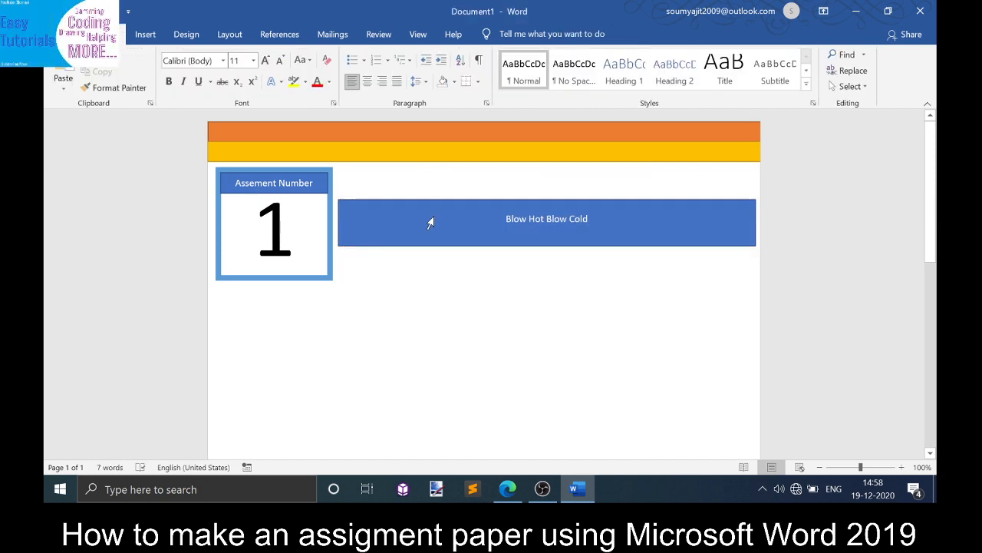
pyautogui.tripleClick(430, 222)
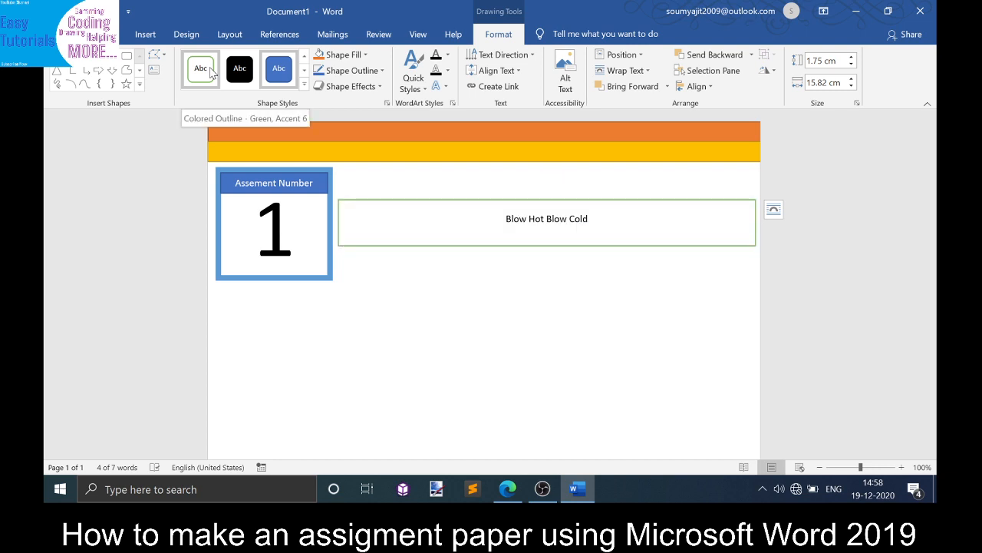
pyautogui.click(123, 33)
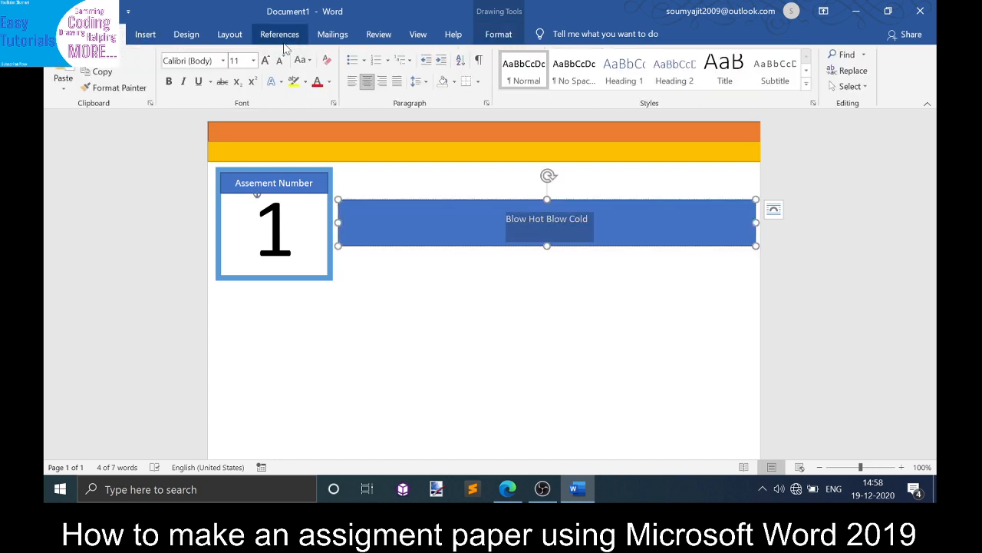
pyautogui.click(265, 61)
pyautogui.click(265, 60)
pyautogui.click(265, 60)
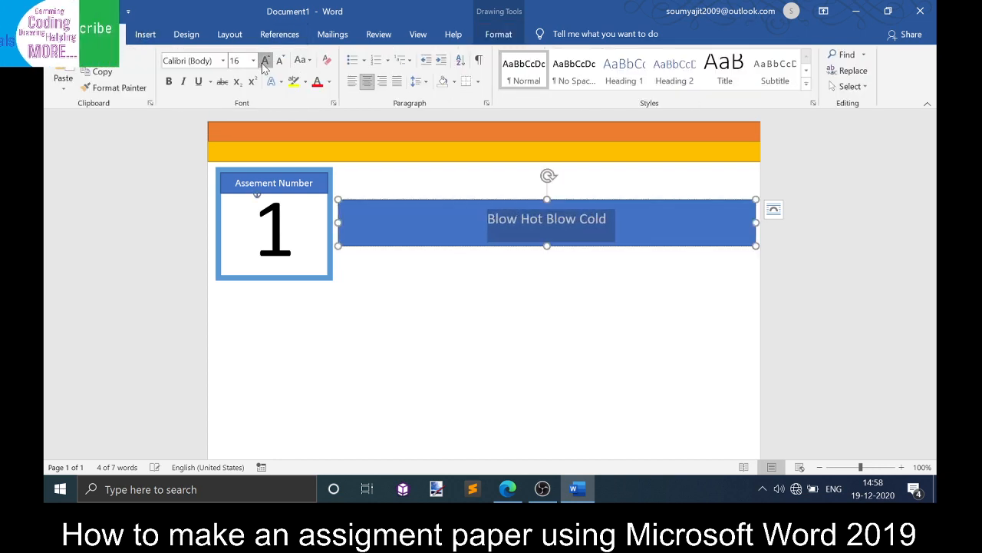
pyautogui.click(265, 60)
pyautogui.click(265, 60)
pyautogui.click(265, 61)
pyautogui.click(265, 60)
pyautogui.click(265, 61)
pyautogui.click(265, 60)
pyautogui.click(264, 60)
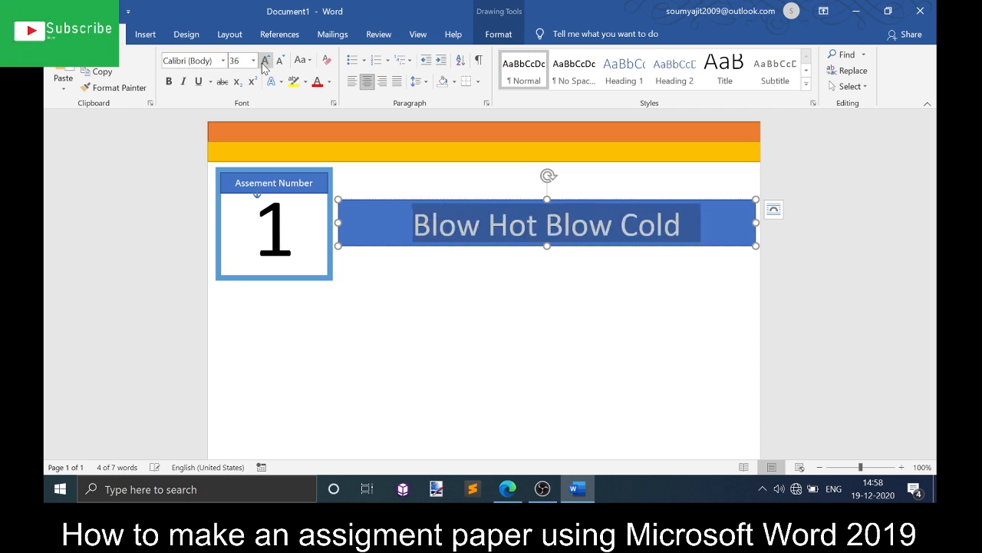
pyautogui.click(482, 260)
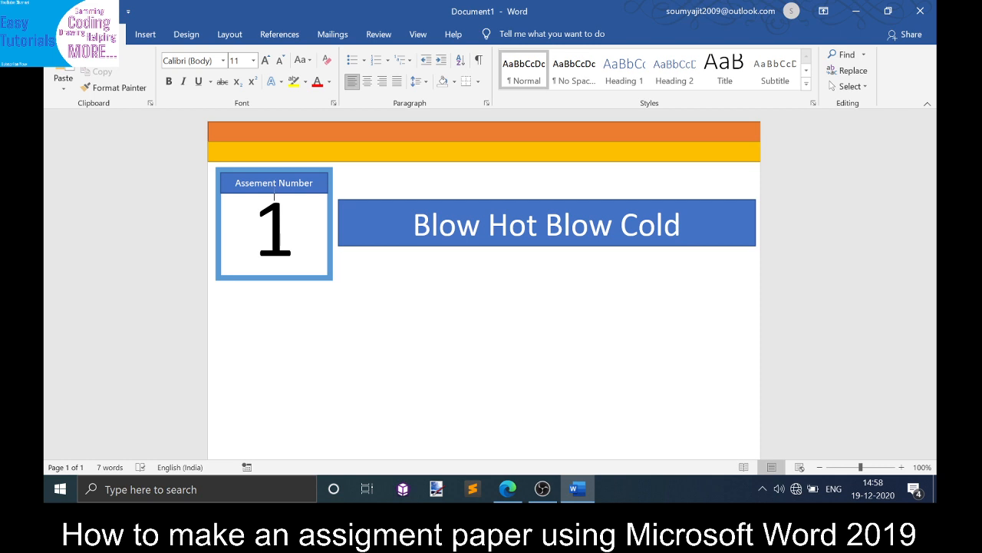
# - Duplicate the orange and yellow header bars and place the copy along the bottom edge of the page
pyautogui.click(694, 139)
pyautogui.keyDown('shift'); pyautogui.click(700, 153); pyautogui.keyUp('shift')
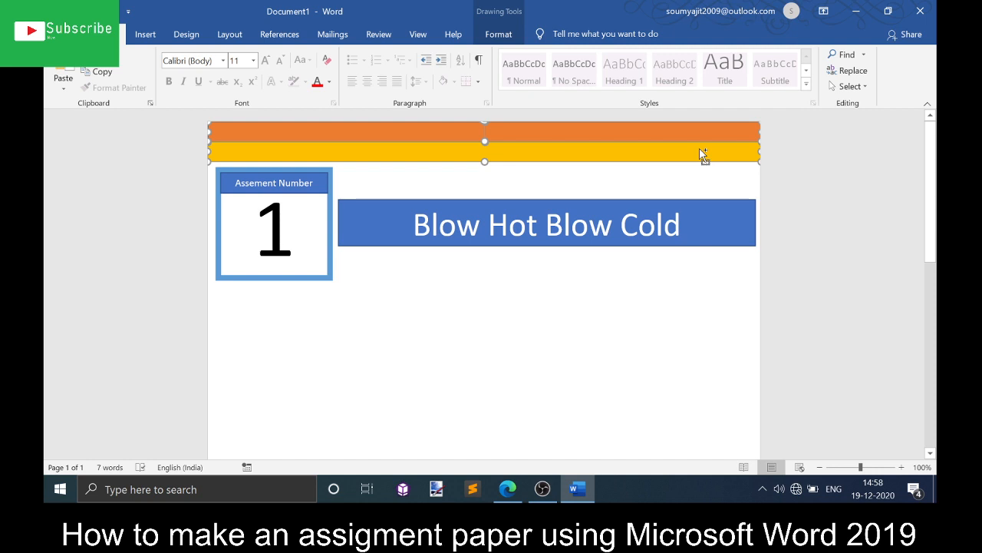
pyautogui.hotkey('ctrl', 'v')
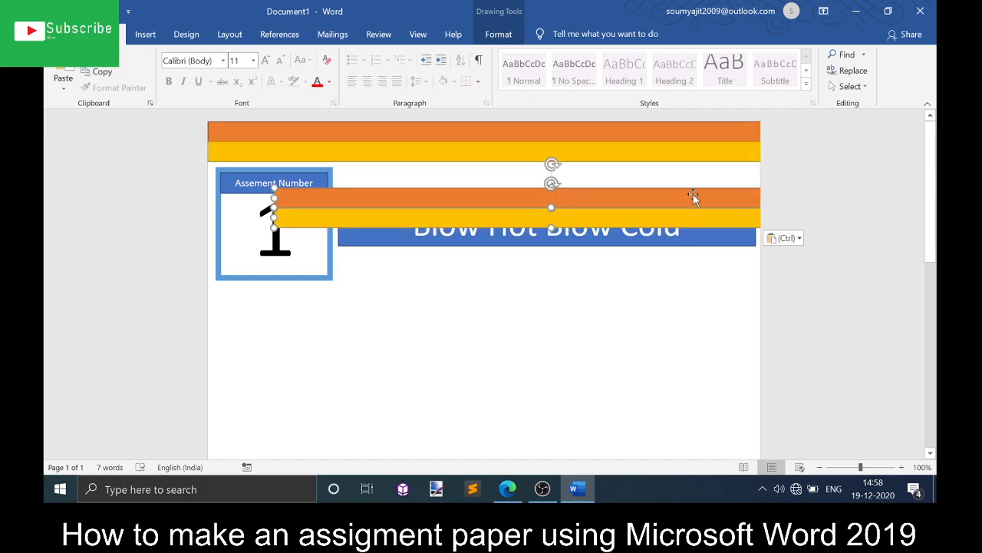
pyautogui.moveTo(693, 195); pyautogui.dragTo(612, 428)
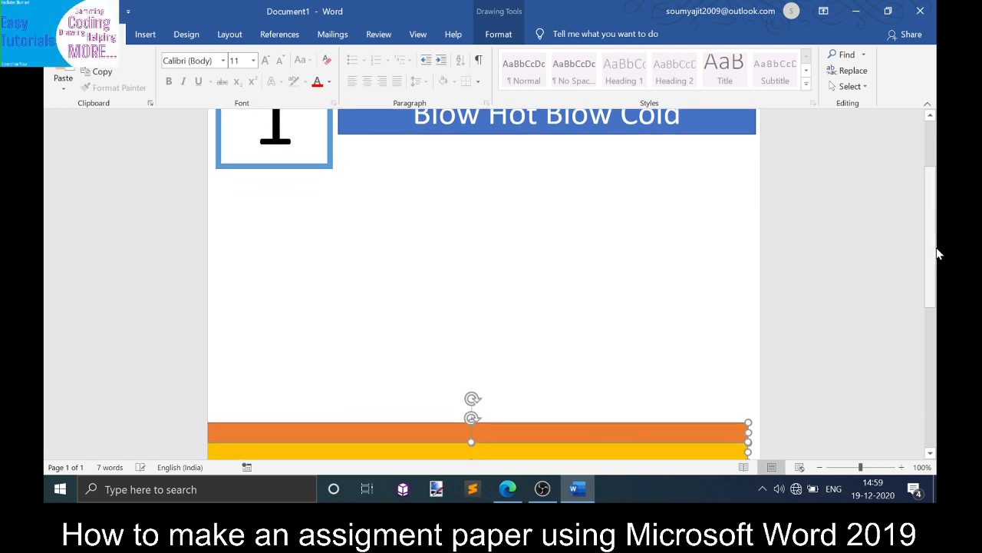
pyautogui.moveTo(937, 253); pyautogui.dragTo(937, 472)
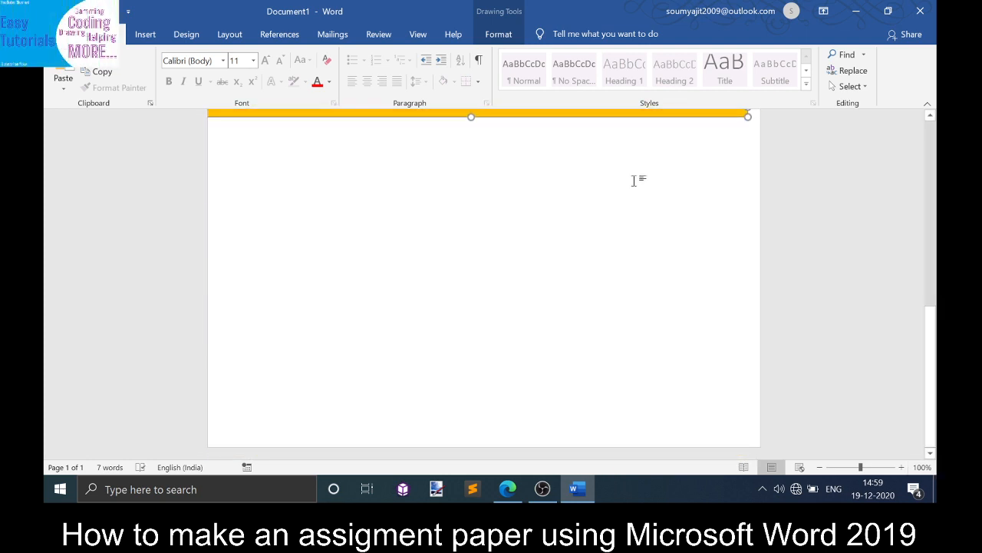
pyautogui.moveTo(627, 115); pyautogui.dragTo(638, 445)
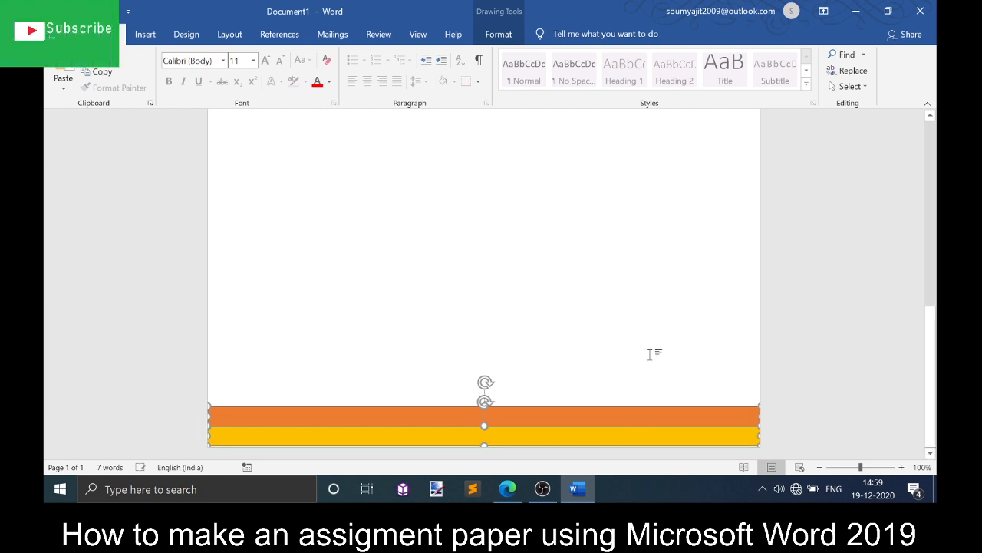
# - Replace the title banner's text with "Heading"
pyautogui.scroll(10, 650, 351)
pyautogui.moveTo(938, 245); pyautogui.dragTo(888, 74)
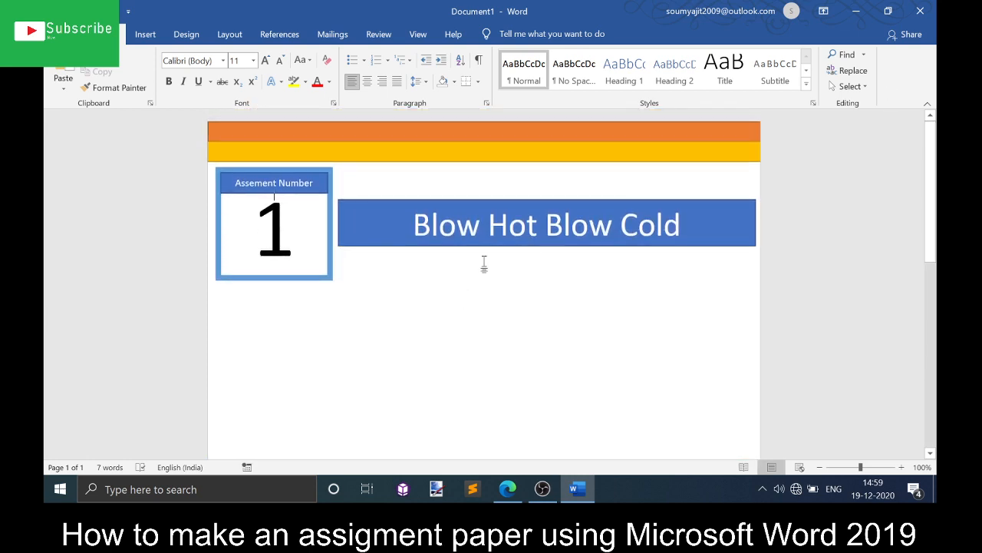
pyautogui.click(547, 224)
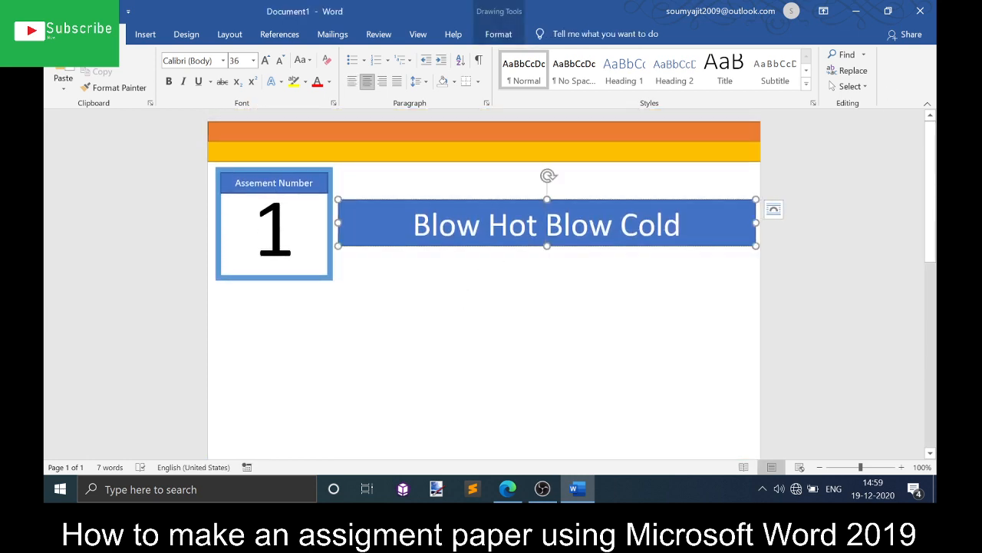
pyautogui.hotkey('ctrl', 'a')
pyautogui.write('Headi')
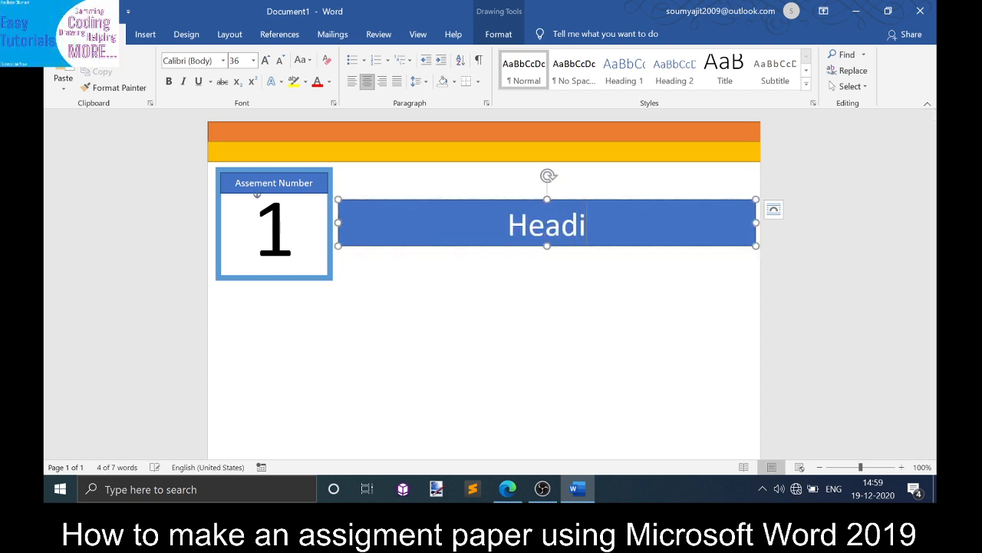
pyautogui.write('ng')
# - Replace the "1" in the assignment number box with "No."
pyautogui.click(226, 228)
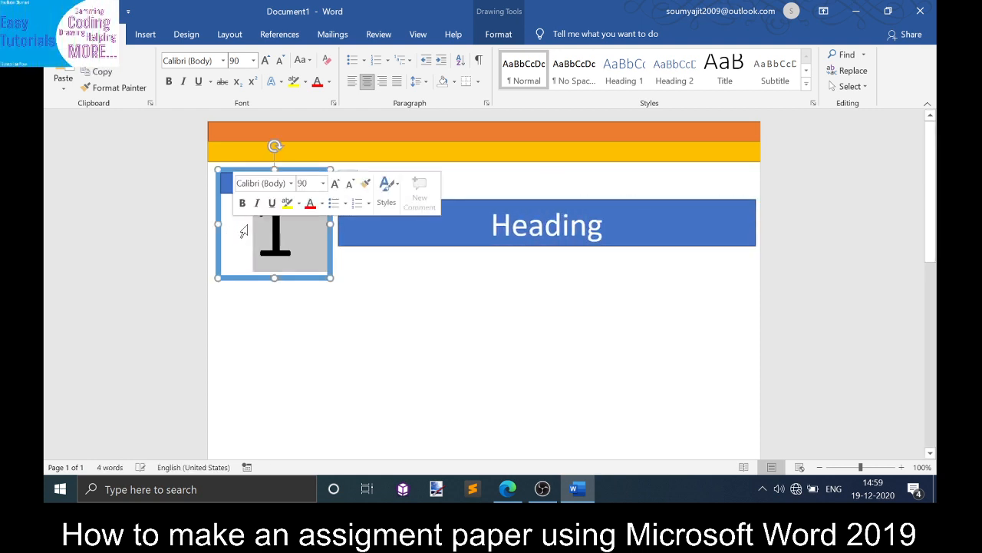
pyautogui.press('Delete')
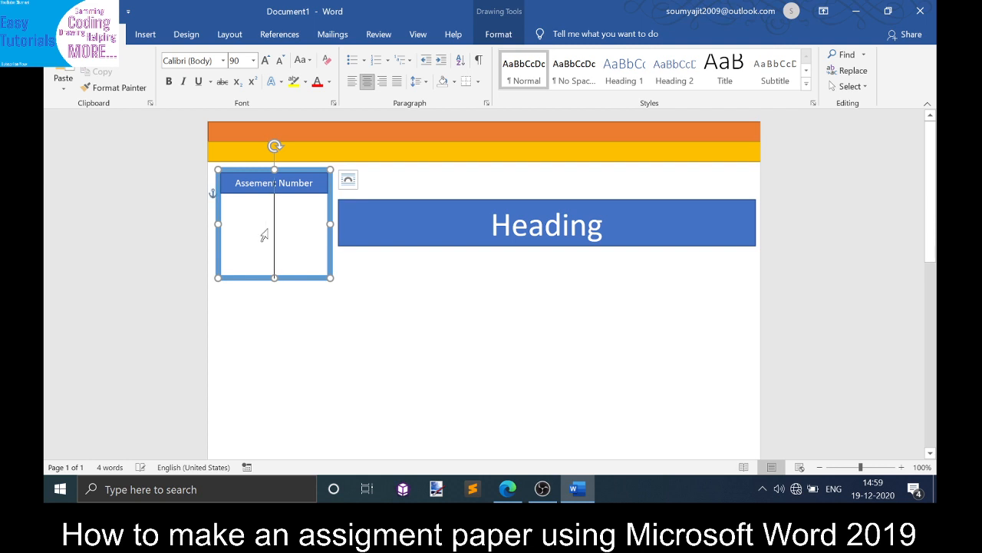
pyautogui.write('N')
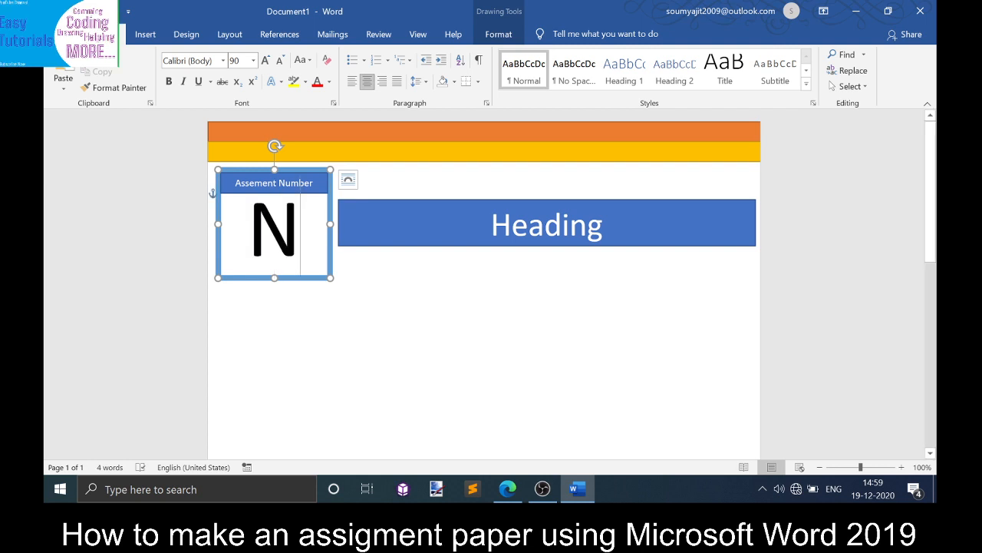
pyautogui.press('BackSpace')
pyautogui.write('O')
pyautogui.press('BackSpace')
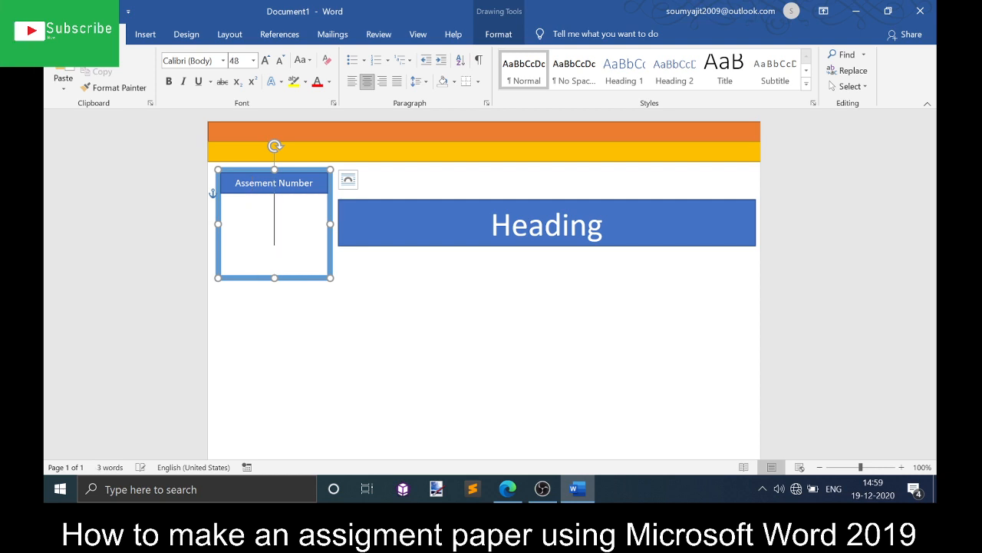
pyautogui.write('No')
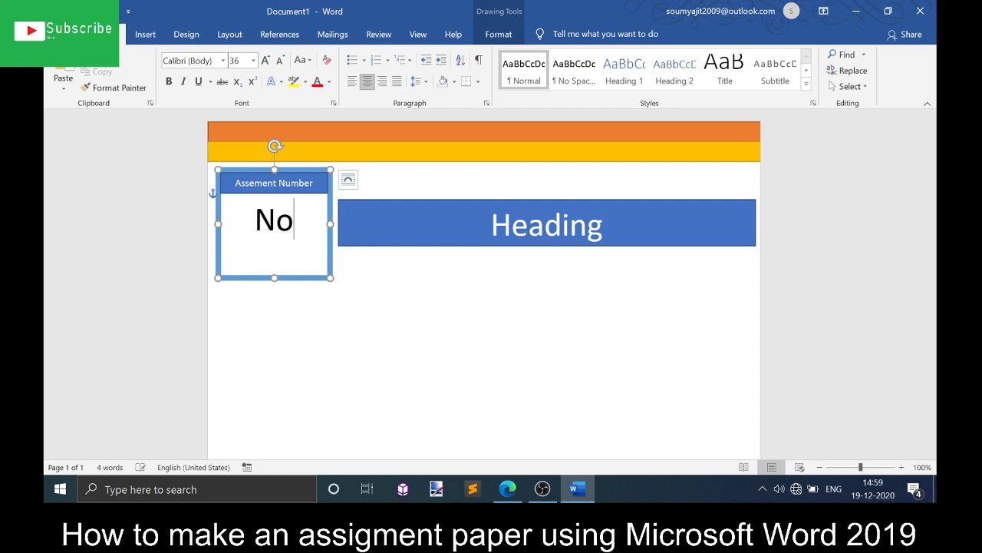
pyautogui.write('.')
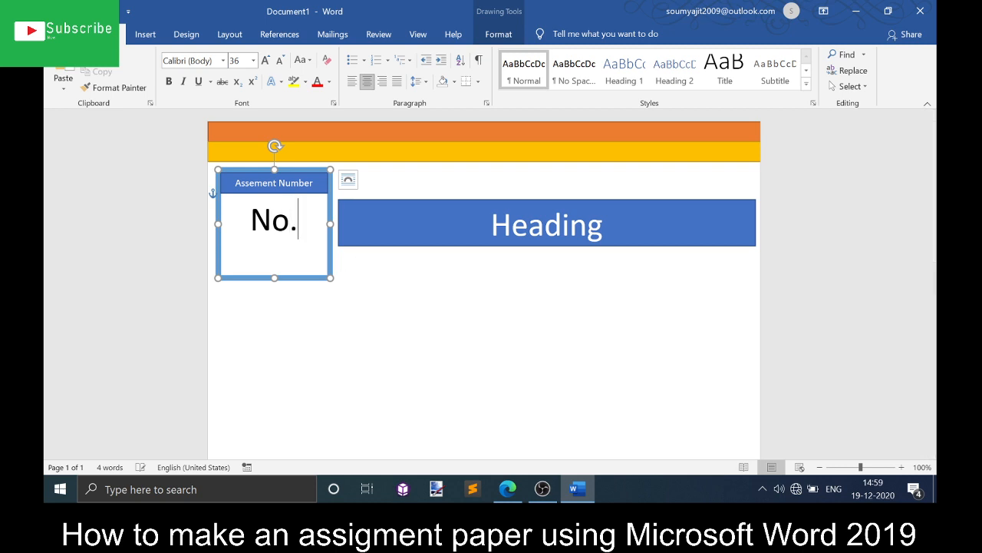
pyautogui.click(272, 327)
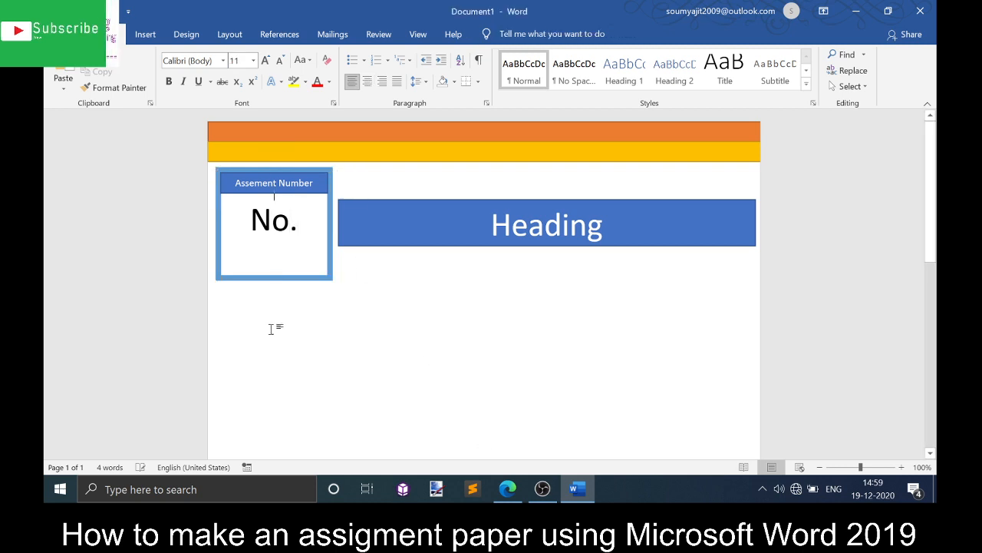
# - Draw a long rectangle about 0.97 cm tall and 20.39 cm wide below the assignment box and title banner
pyautogui.scroll(1, 273, 322)
pyautogui.scroll(1, 274, 231)
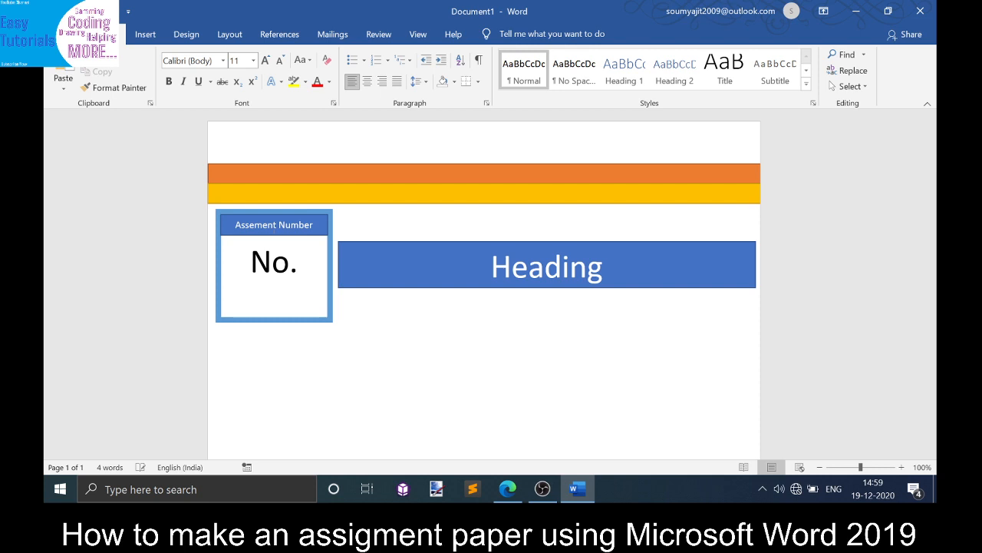
pyautogui.scroll(-2, 274, 231)
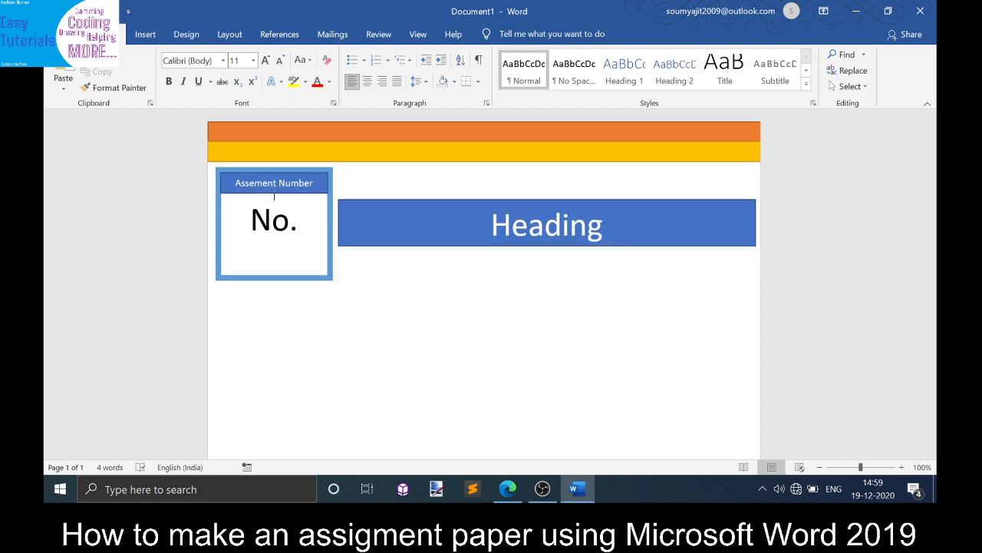
pyautogui.click(152, 34)
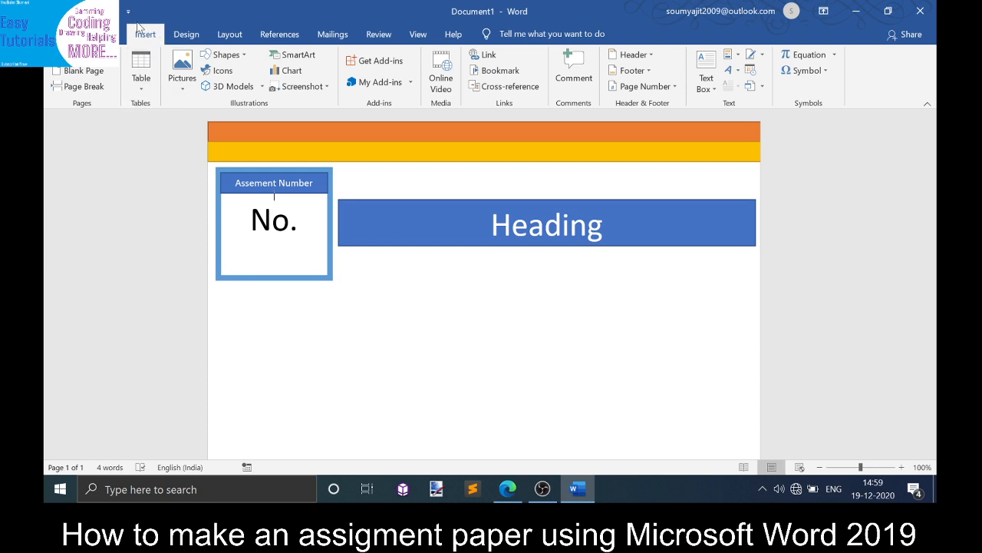
pyautogui.click(122, 35)
pyautogui.click(151, 37)
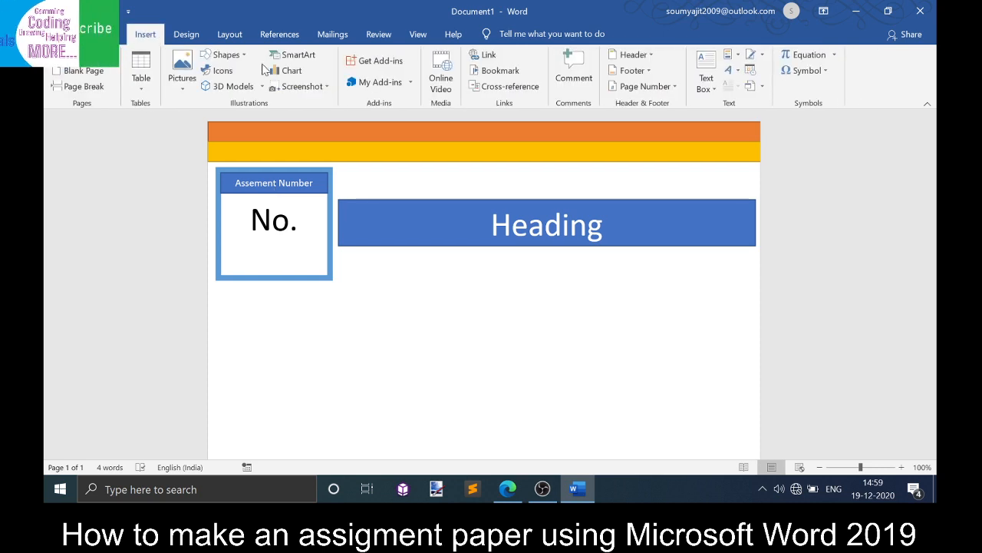
pyautogui.click(226, 54)
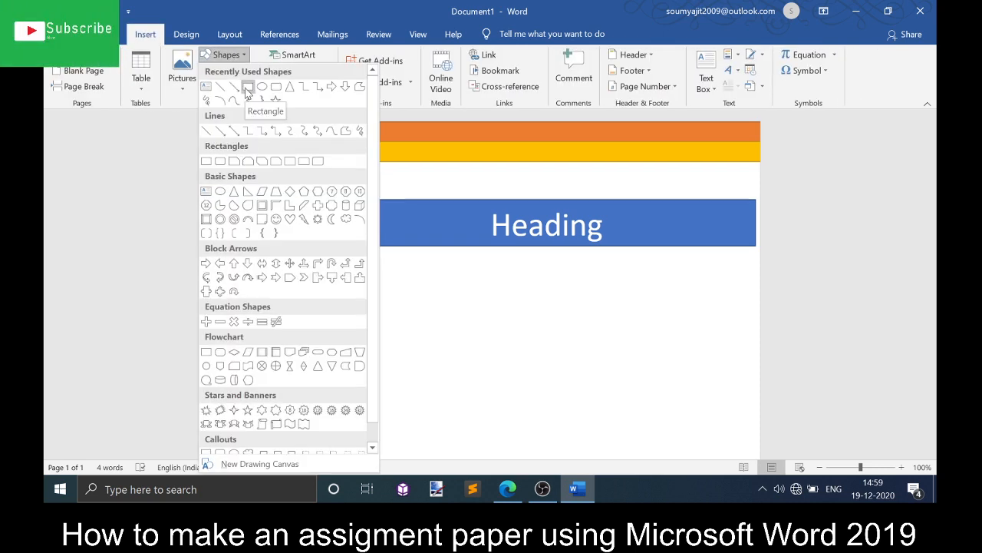
pyautogui.click(245, 87)
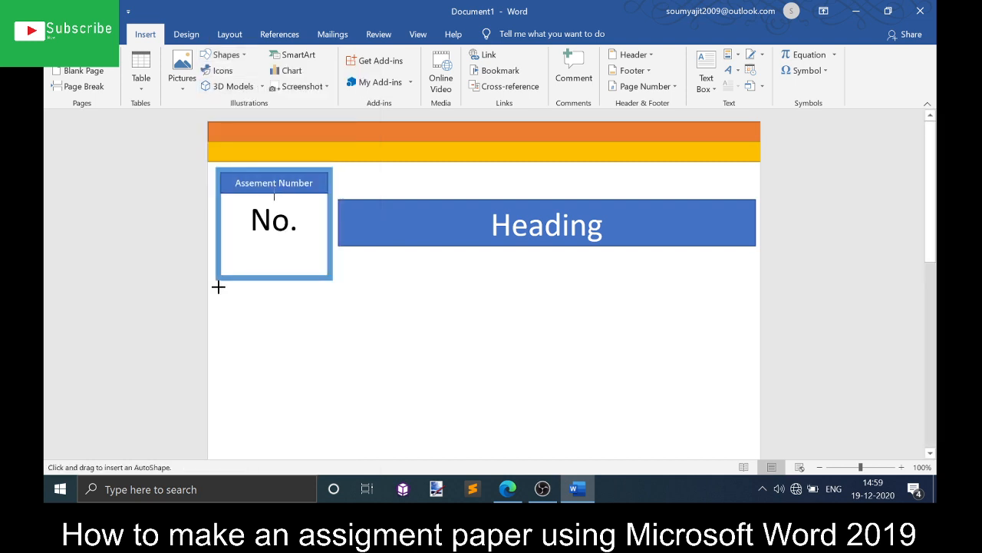
pyautogui.moveTo(215, 287); pyautogui.dragTo(755, 312)
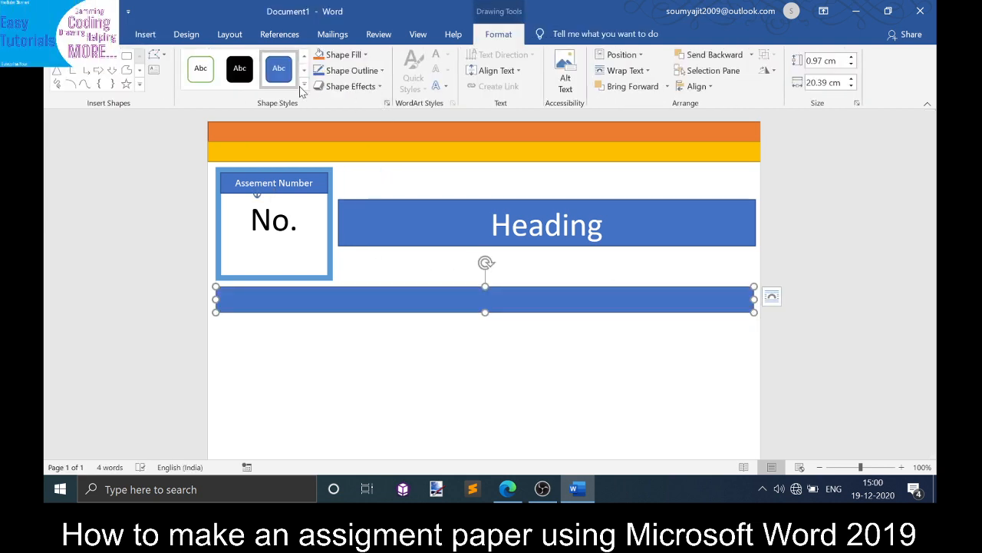
# - Give the long rectangle a white fill with green outline style and set its outline weight to 3 pt
pyautogui.click(200, 68)
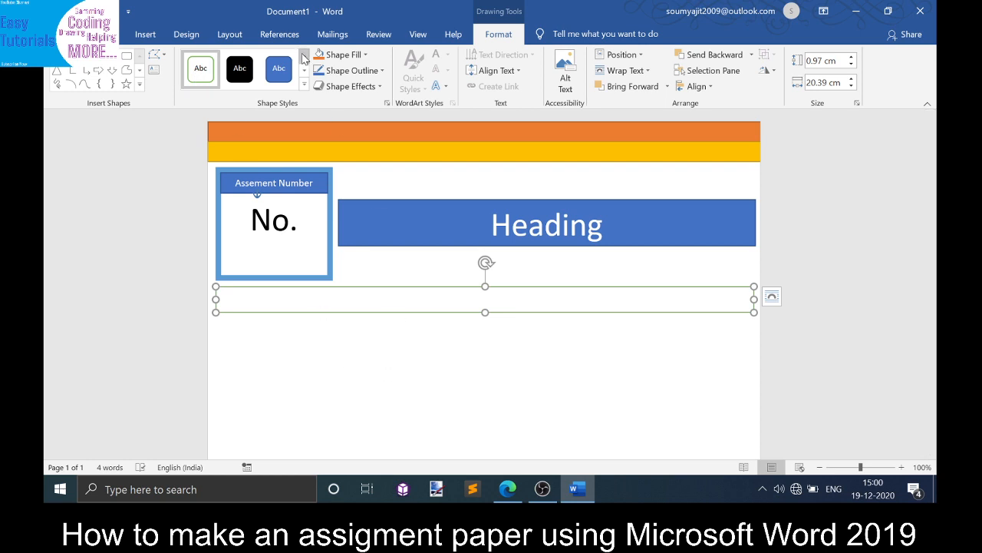
pyautogui.click(352, 70)
pyautogui.moveTo(395, 232)
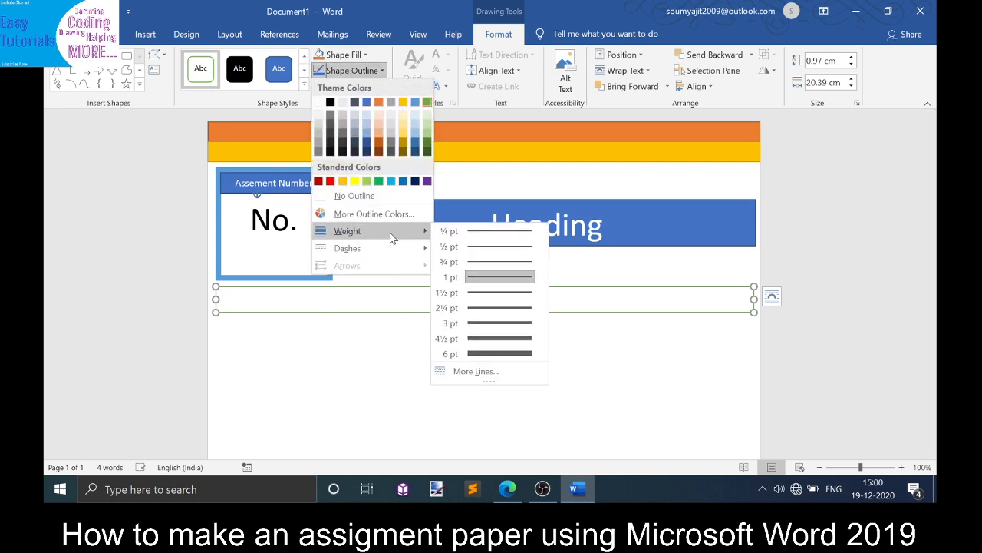
pyautogui.click(493, 328)
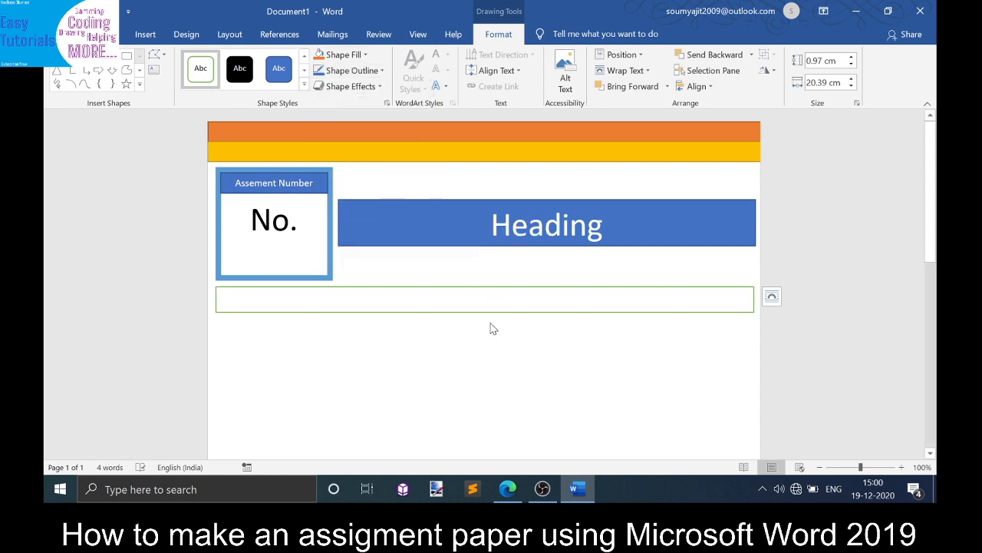
pyautogui.click(345, 338)
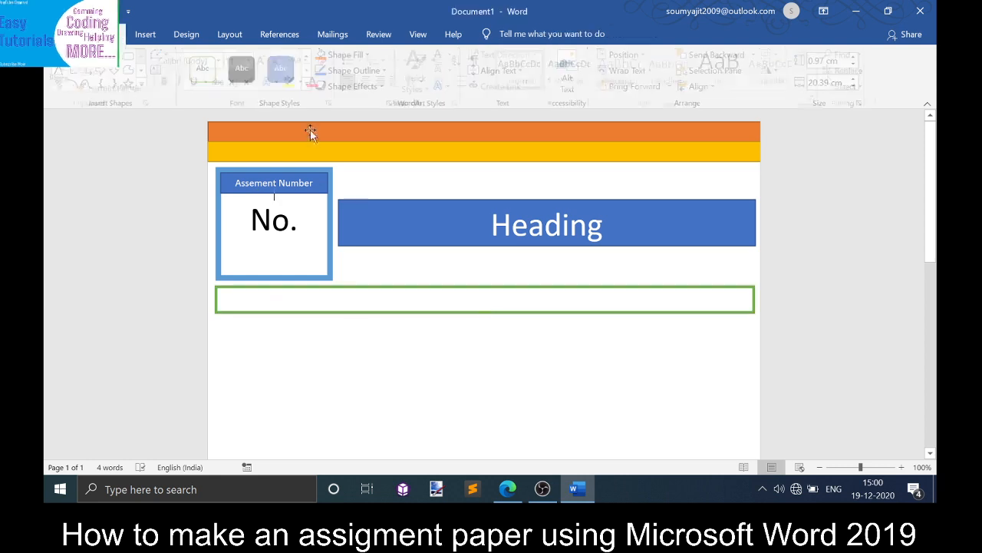
# - Insert a 2.54 cm square rectangle at the left end of the green-outlined bar
pyautogui.click(145, 34)
pyautogui.click(180, 80)
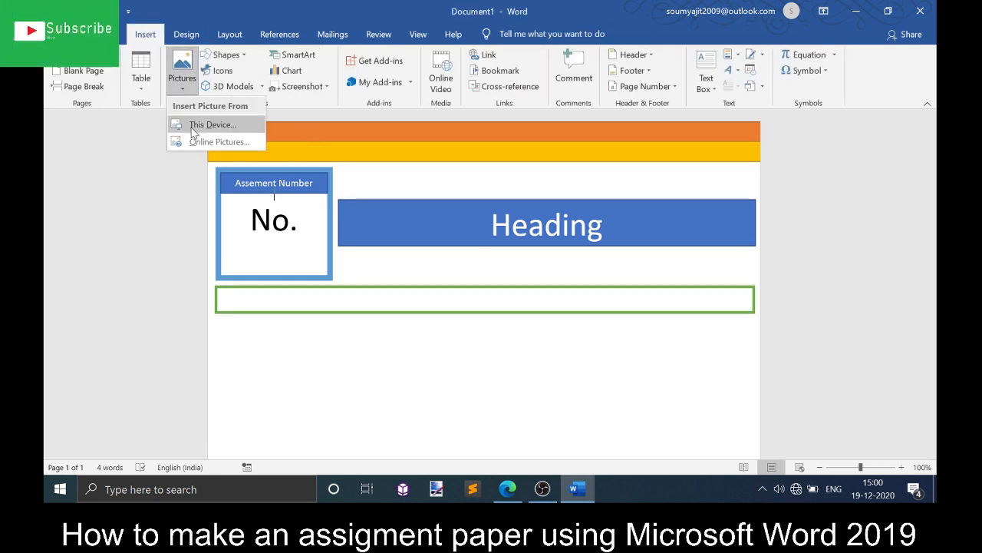
pyautogui.click(223, 55)
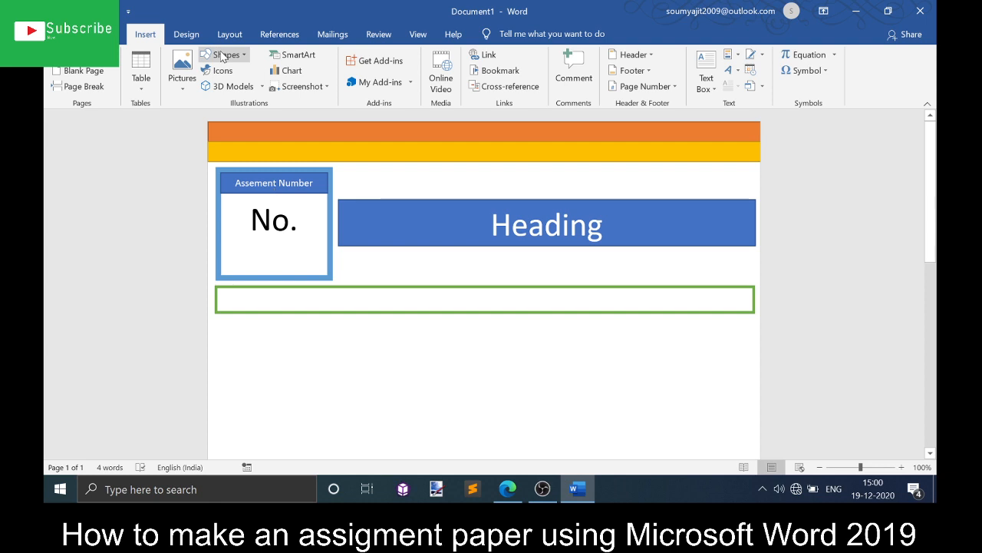
pyautogui.click(223, 55)
pyautogui.click(254, 90)
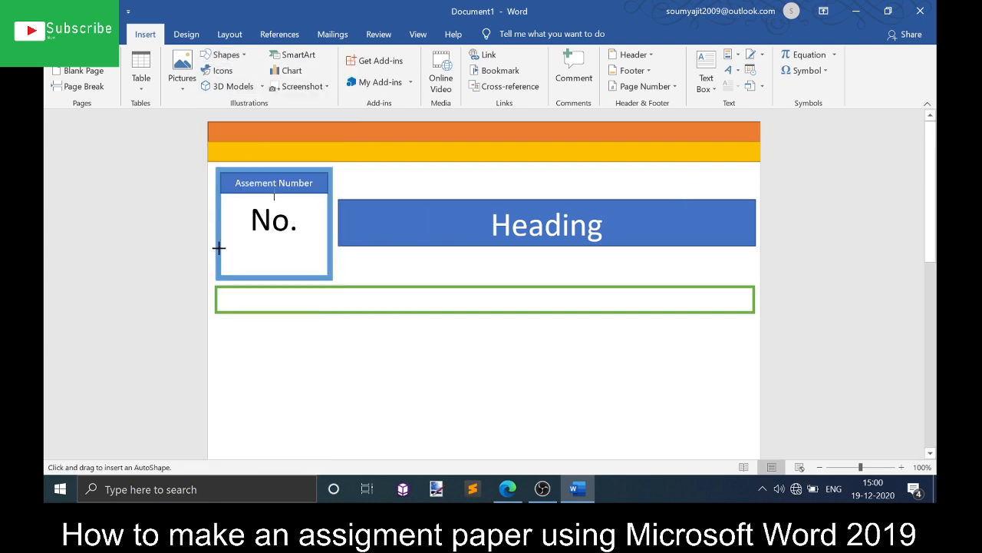
pyautogui.click(210, 287)
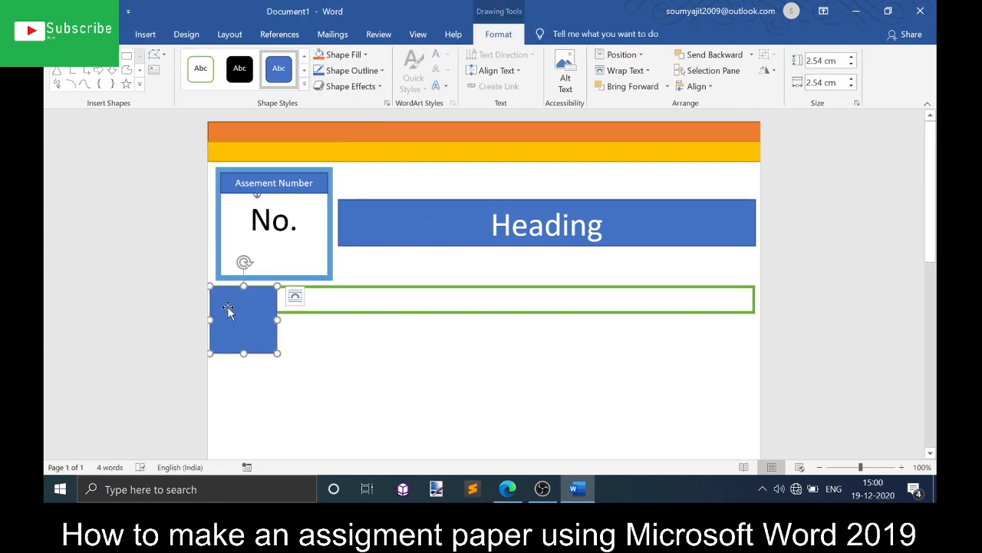
pyautogui.moveTo(228, 310); pyautogui.dragTo(232, 307)
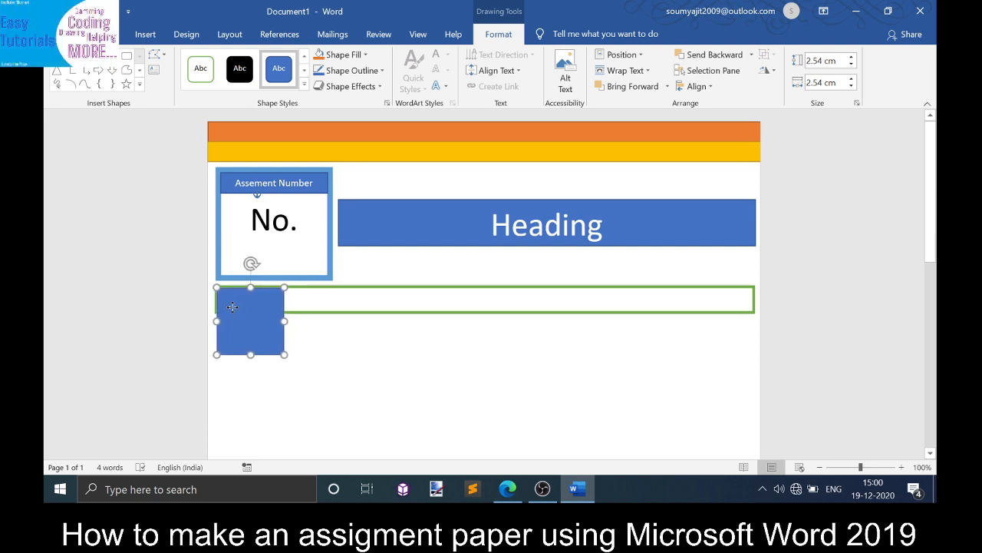
# - Resize the small rectangle to about 0.9 cm tall and 5.61 cm wide inside the bar's left end
pyautogui.moveTo(250, 353); pyautogui.dragTo(253, 311)
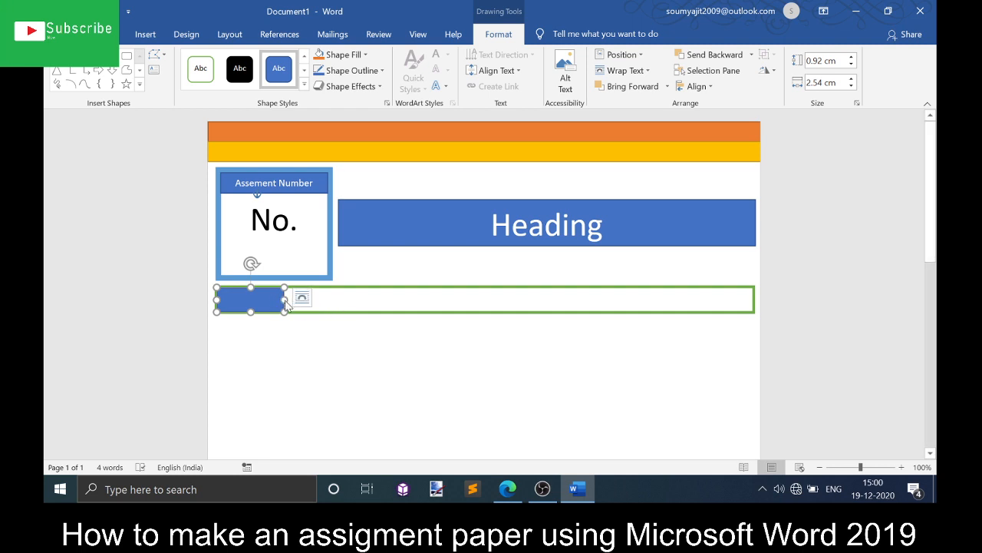
pyautogui.doubleClick(255, 352)
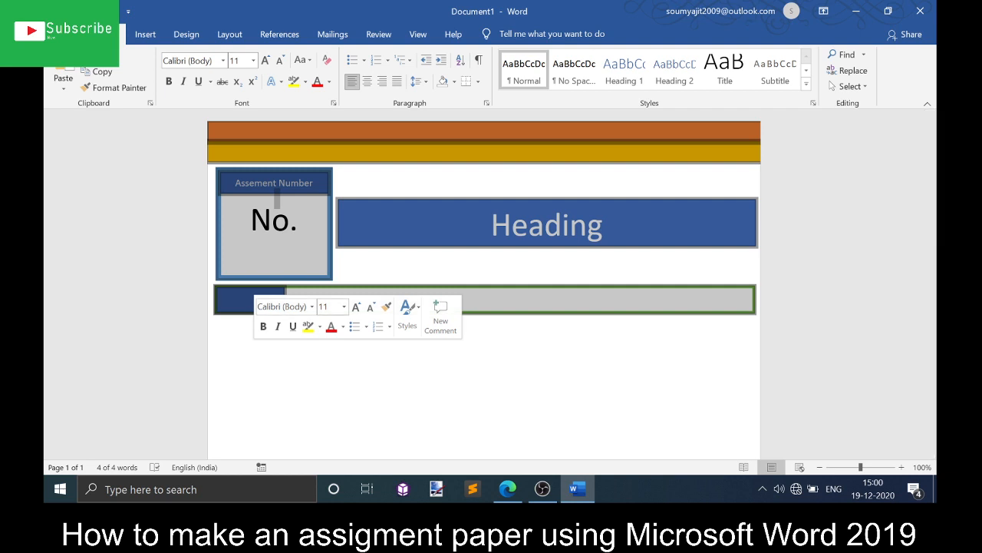
pyautogui.click(597, 369)
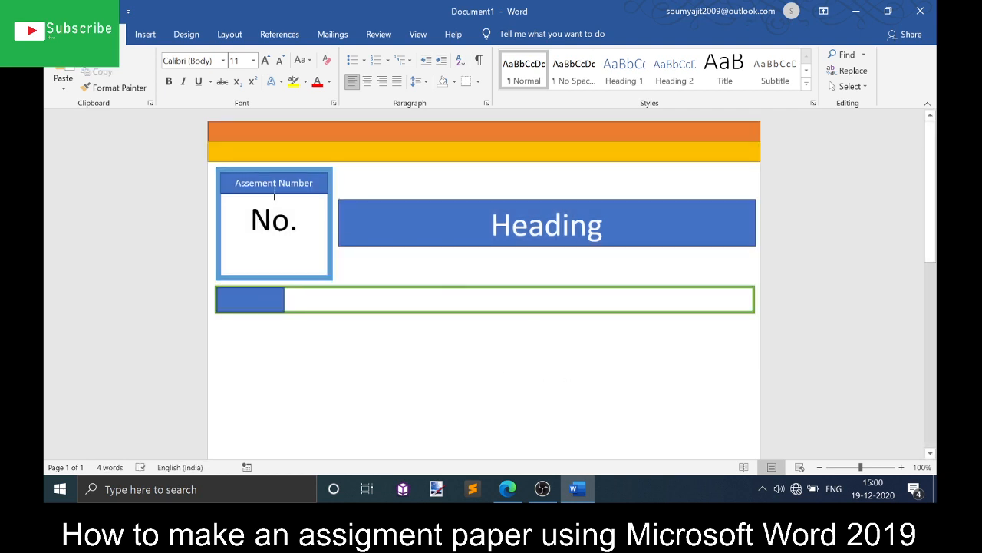
pyautogui.click(261, 296)
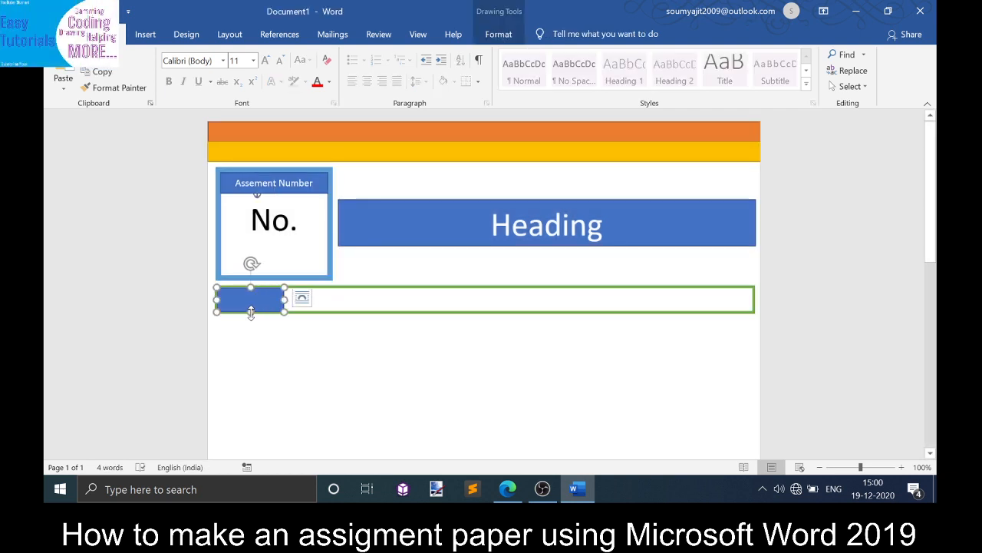
pyautogui.moveTo(251, 307); pyautogui.dragTo(363, 307)
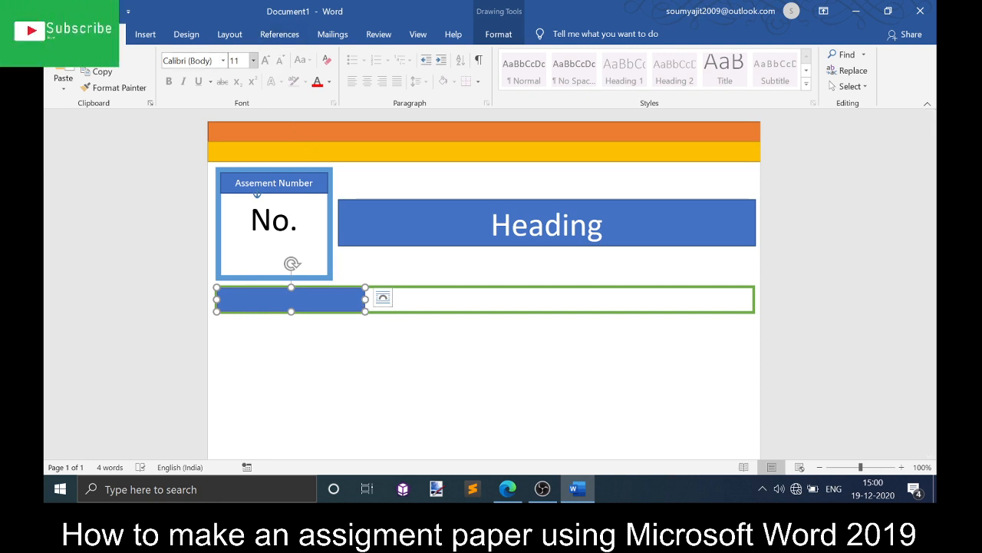
# - Apply the gold filled shape style to the small rectangle
pyautogui.click(505, 39)
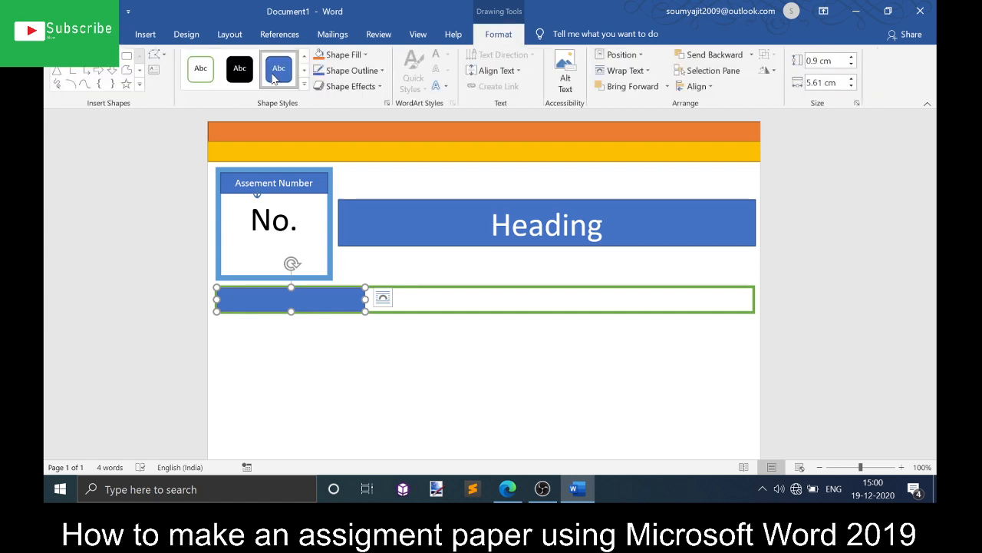
pyautogui.click(304, 90)
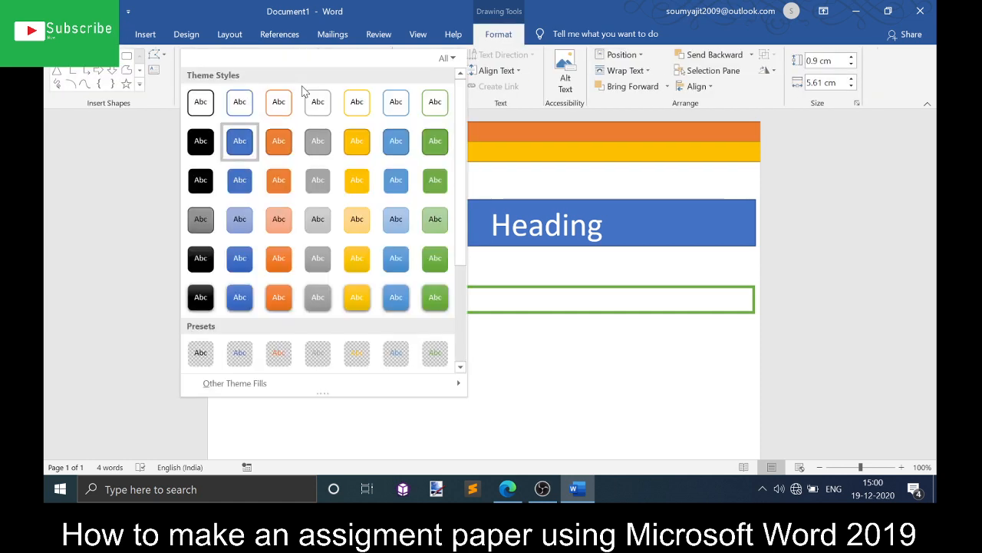
pyautogui.click(358, 144)
pyautogui.click(367, 367)
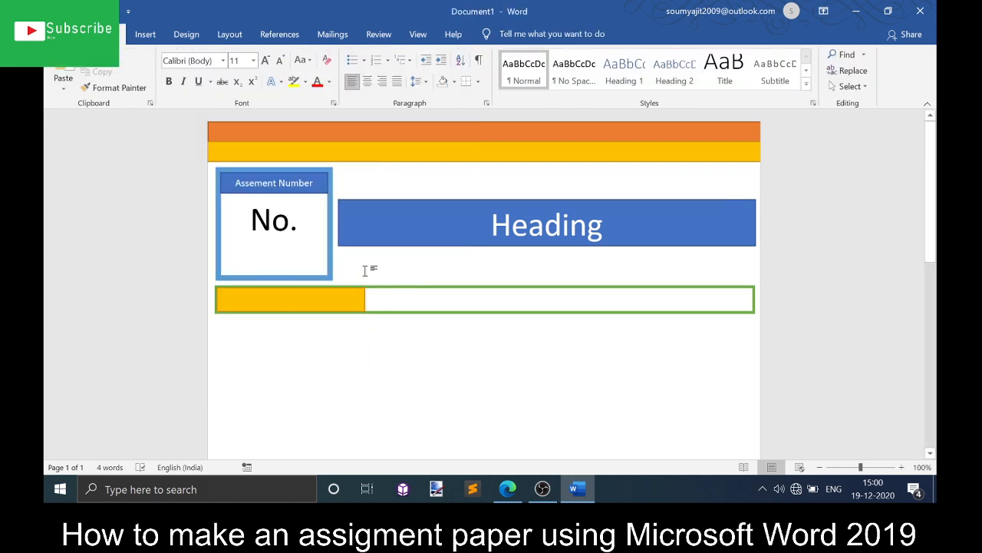
# - Fill the long green-outlined bar with a light gold theme color
pyautogui.click(386, 300)
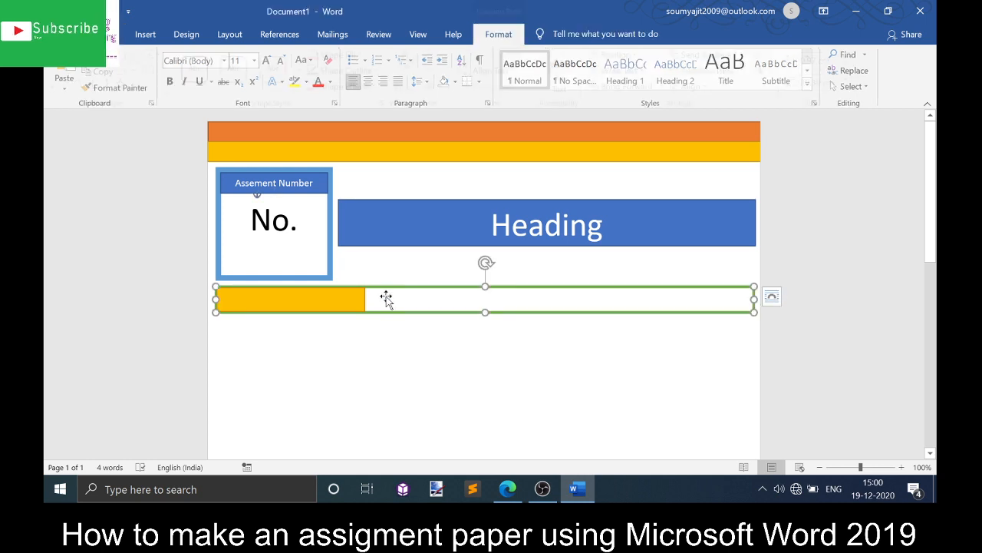
pyautogui.click(344, 54)
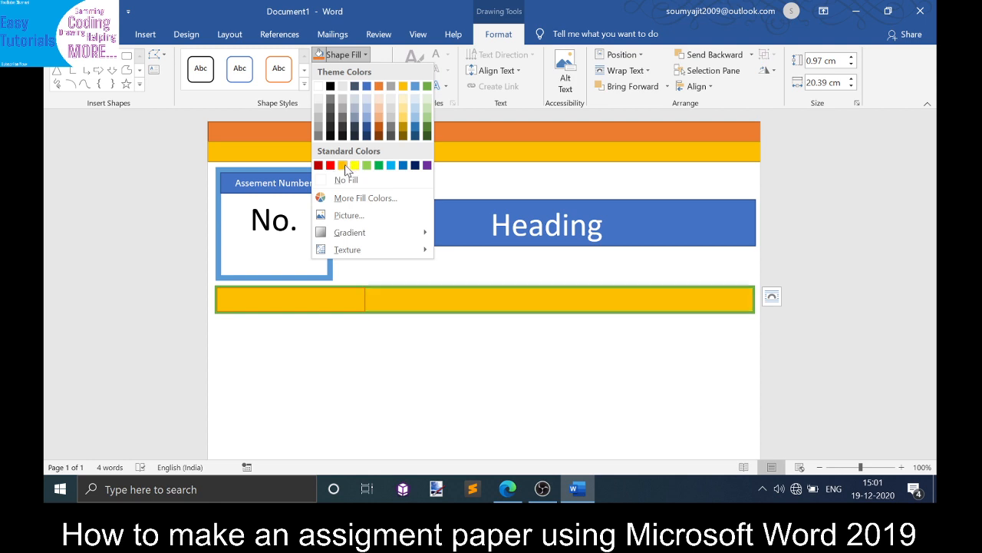
pyautogui.click(402, 115)
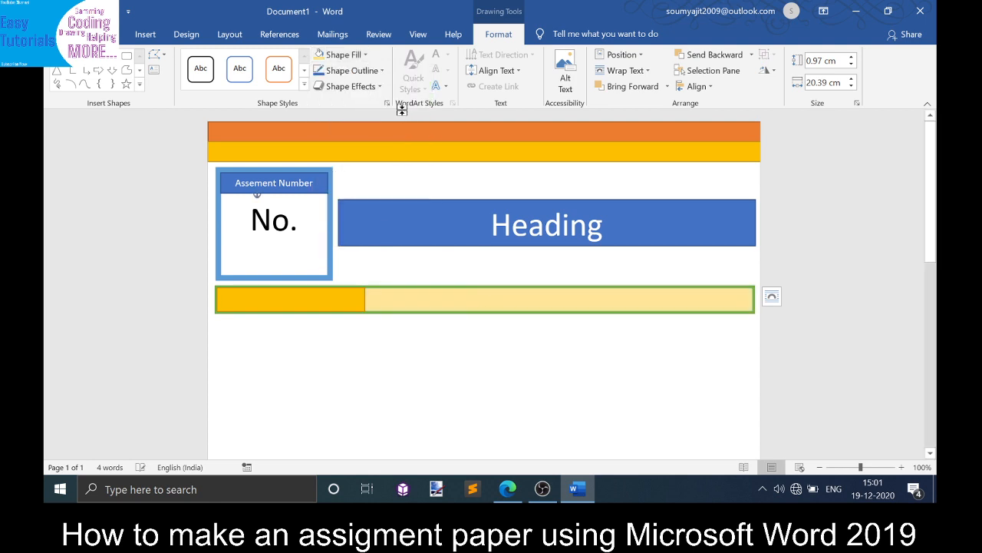
# - Label the small gold rectangle with the text "Activity - 1"
pyautogui.click(357, 300)
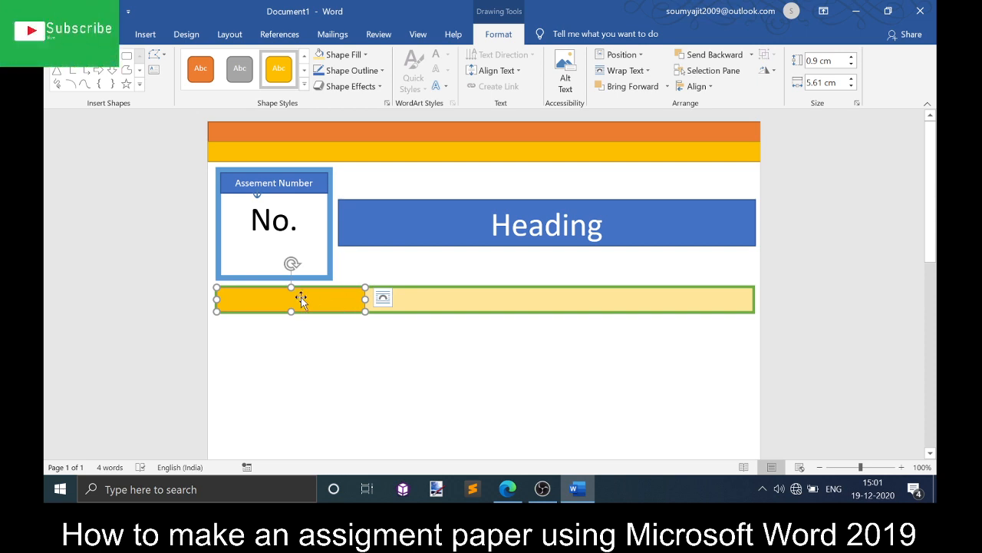
pyautogui.write('Activity - 1')
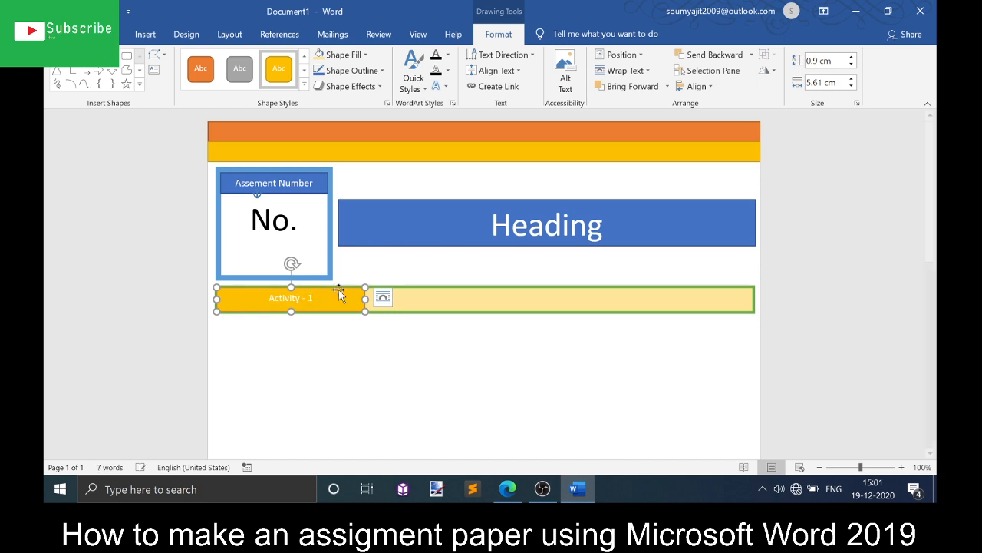
# - Draw a text box over the remaining part of the bar and enter "Write Your Topic Here"
pyautogui.click(464, 305)
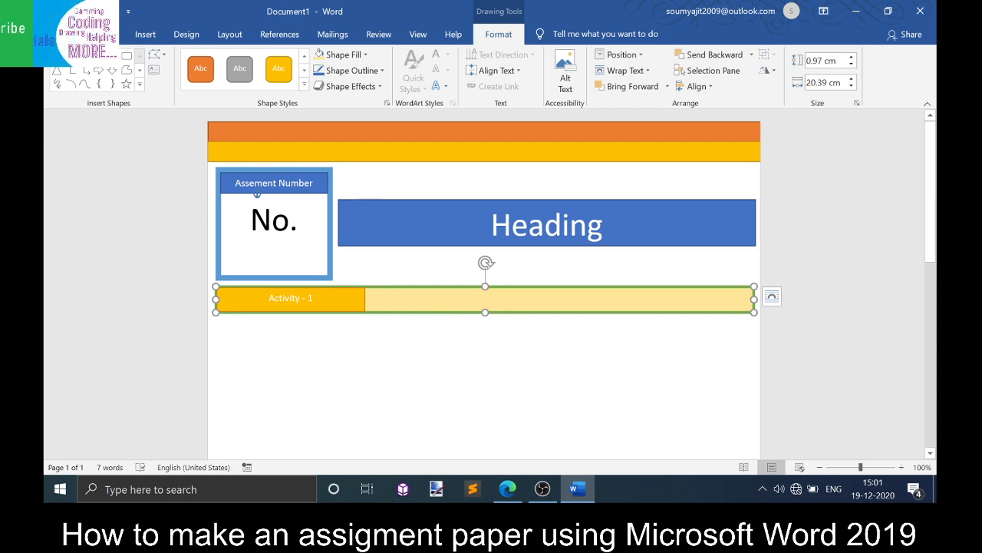
pyautogui.click(56, 56)
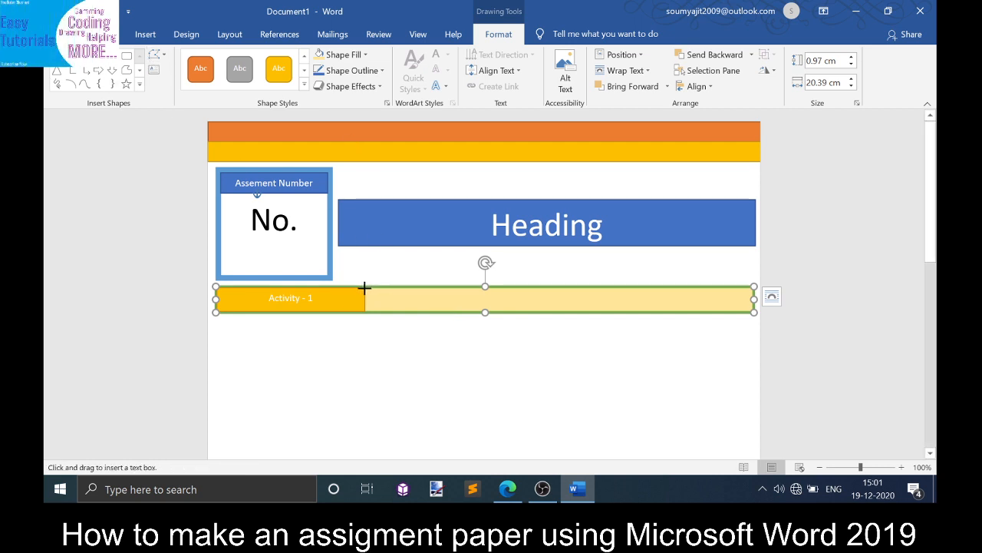
pyautogui.moveTo(365, 287); pyautogui.dragTo(753, 310)
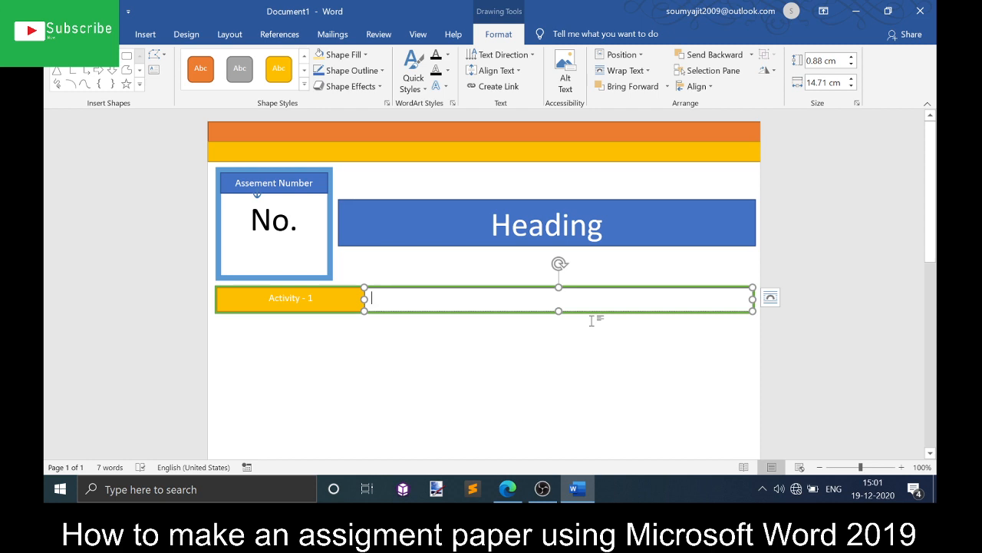
pyautogui.write('Write You')
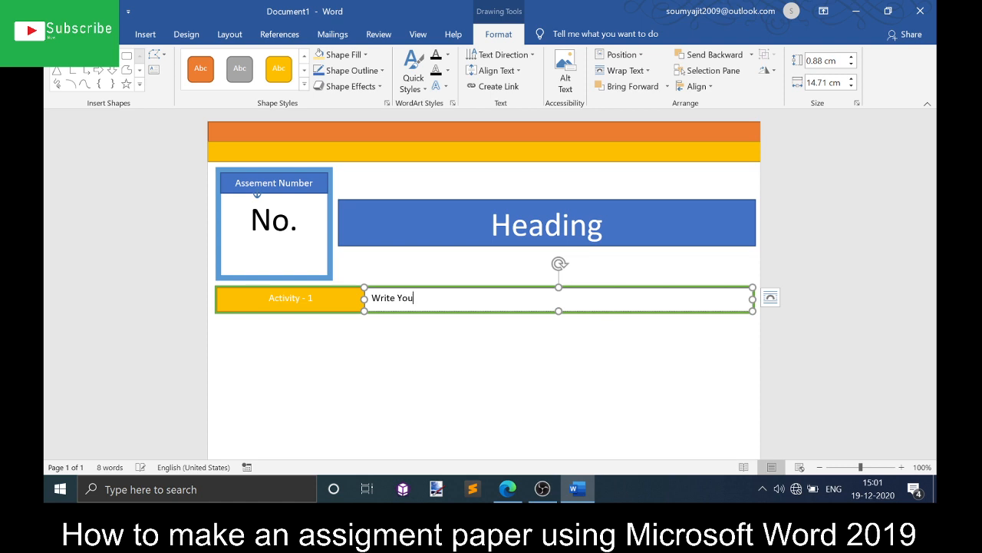
pyautogui.write('r Topic Here')
pyautogui.click(493, 364)
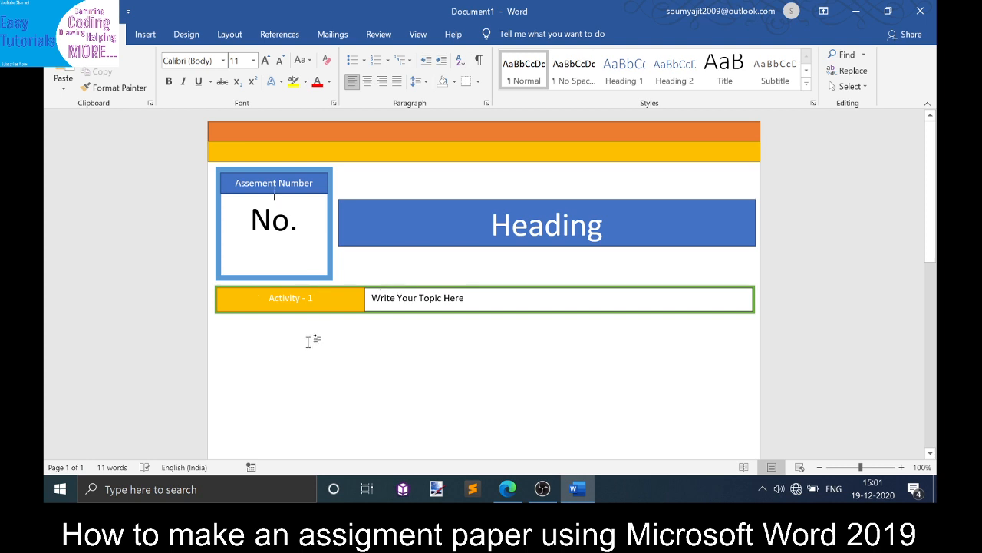
pyautogui.click(349, 304)
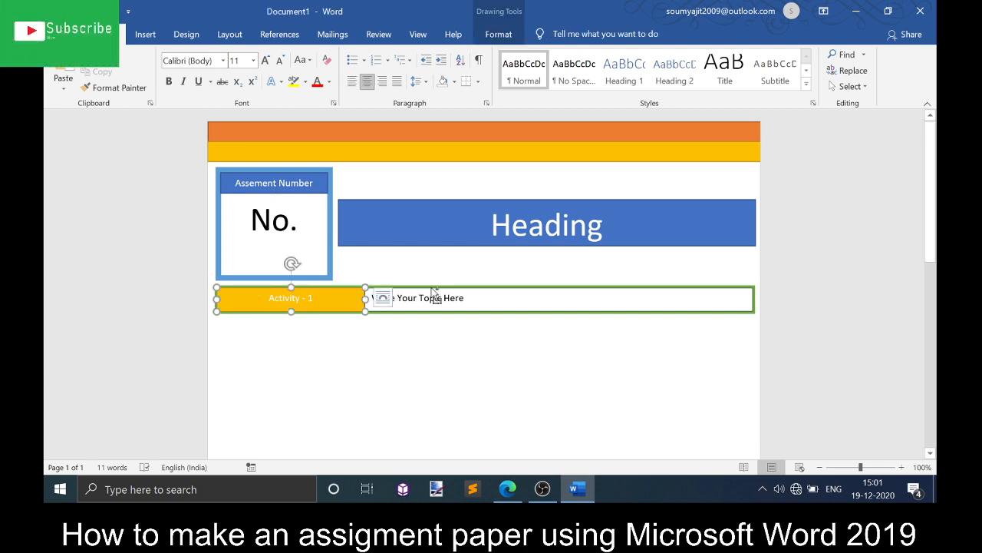
pyautogui.click(382, 298)
pyautogui.click(492, 253)
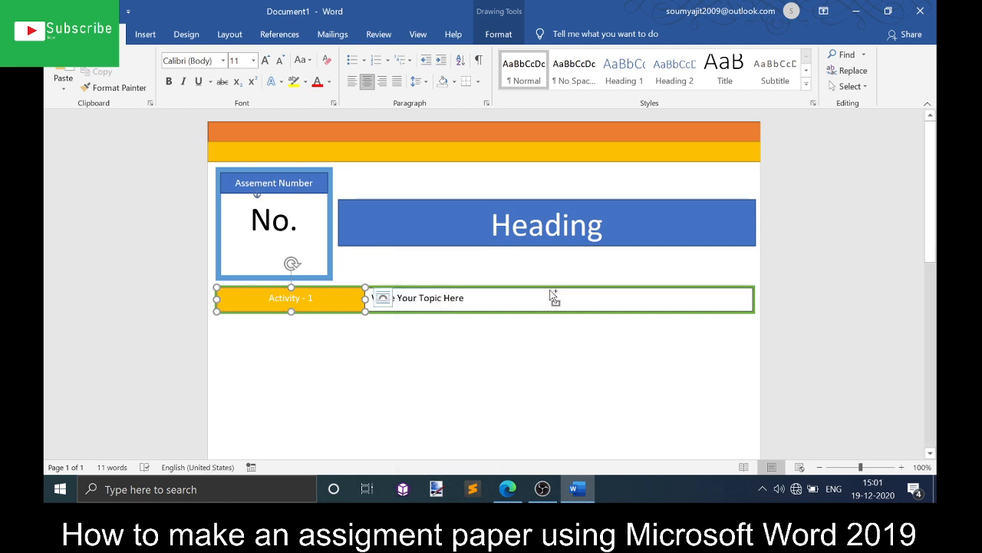
pyautogui.keyDown('ctrl'); pyautogui.click(551, 291); pyautogui.keyUp('ctrl')
pyautogui.keyDown('ctrl'); pyautogui.click(538, 290); pyautogui.keyUp('ctrl')
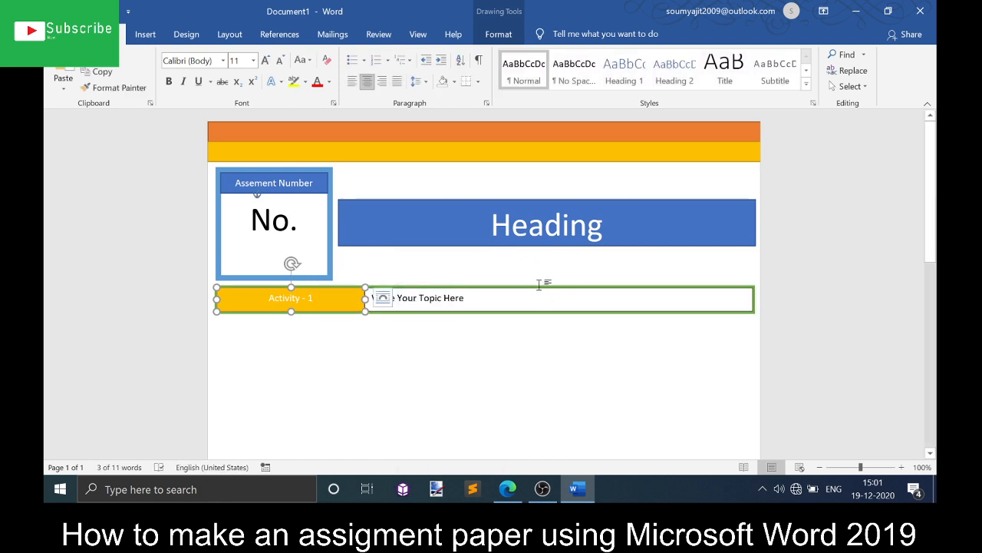
pyautogui.keyDown('ctrl'); pyautogui.click(541, 291); pyautogui.keyUp('ctrl')
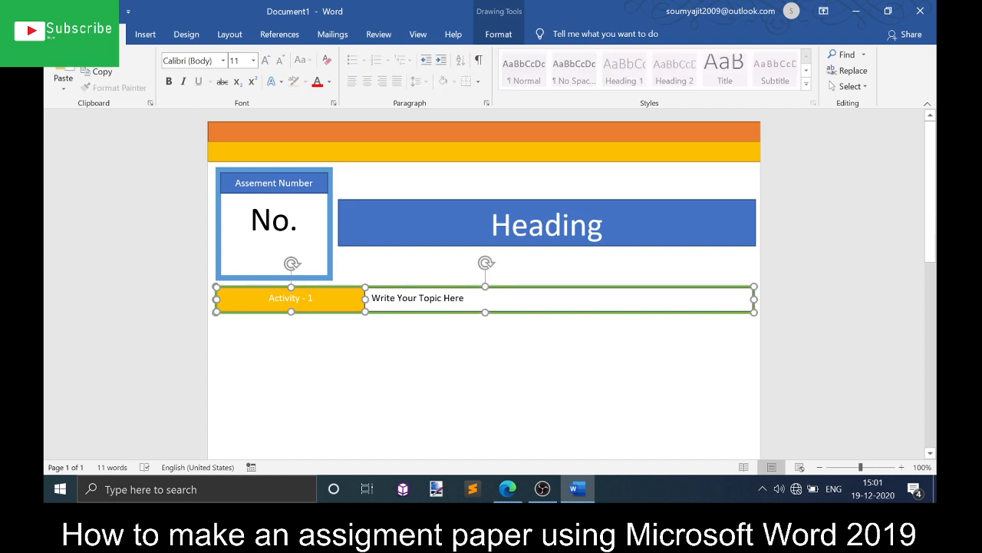
pyautogui.keyDown('ctrl'); pyautogui.click(564, 313); pyautogui.keyUp('ctrl')
pyautogui.click(562, 313)
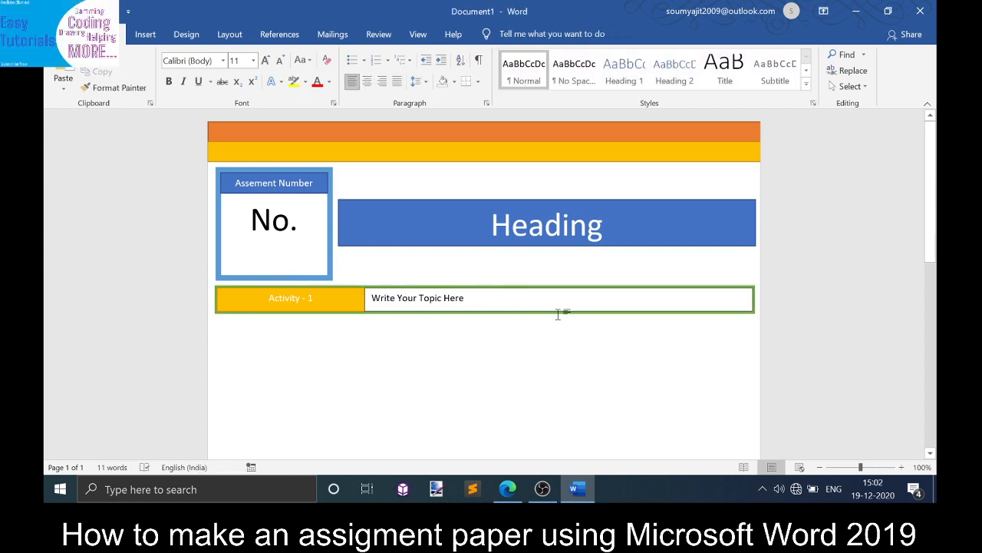
pyautogui.click(559, 312)
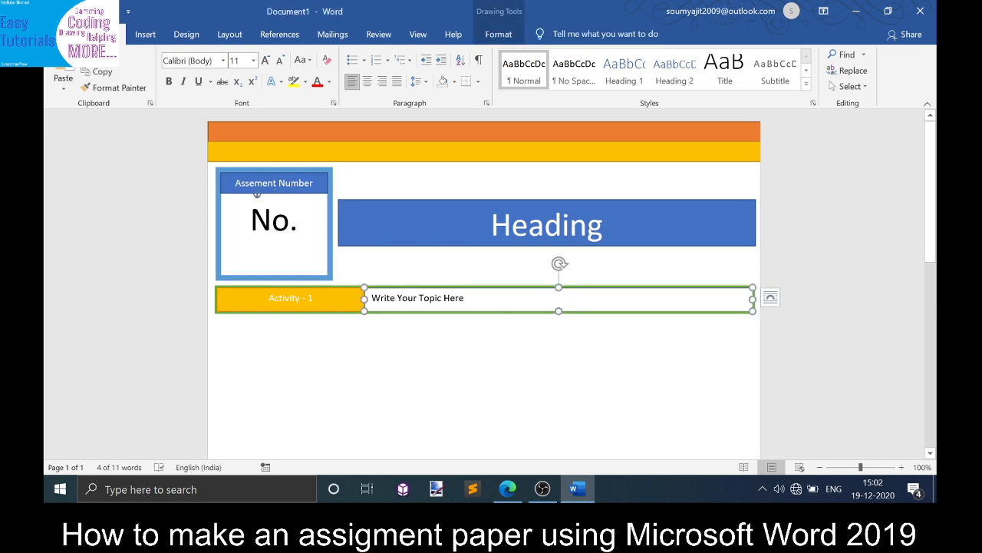
pyautogui.click(312, 297)
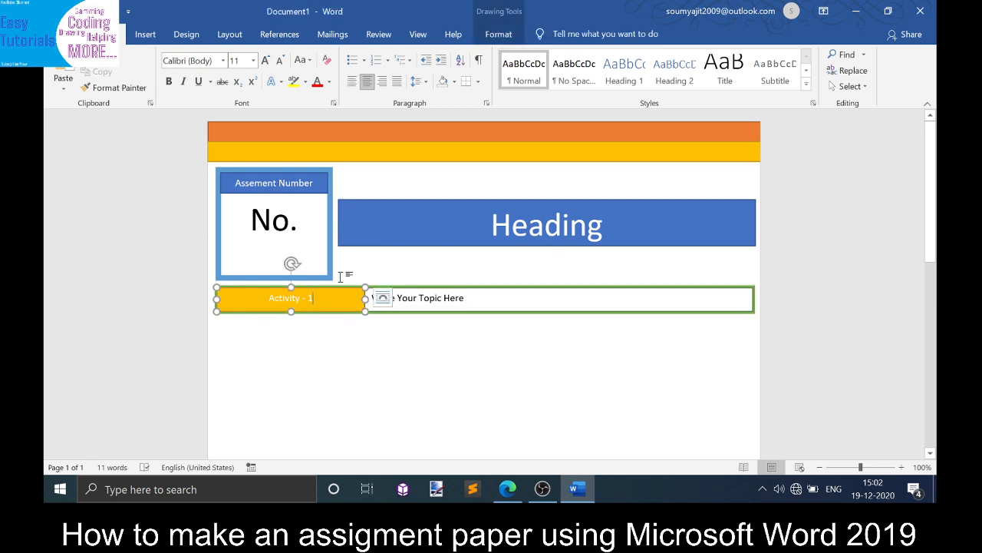
pyautogui.click(383, 298)
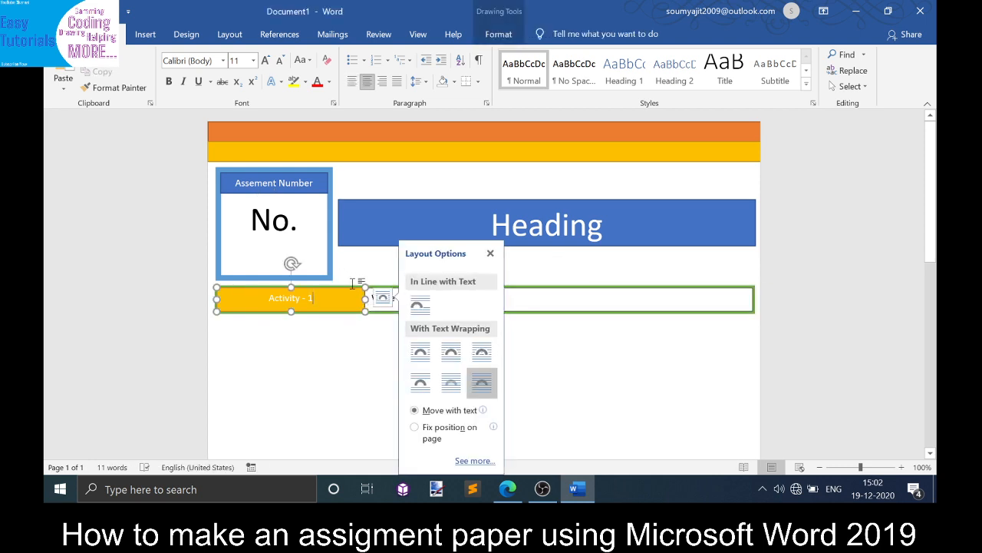
pyautogui.click(290, 265)
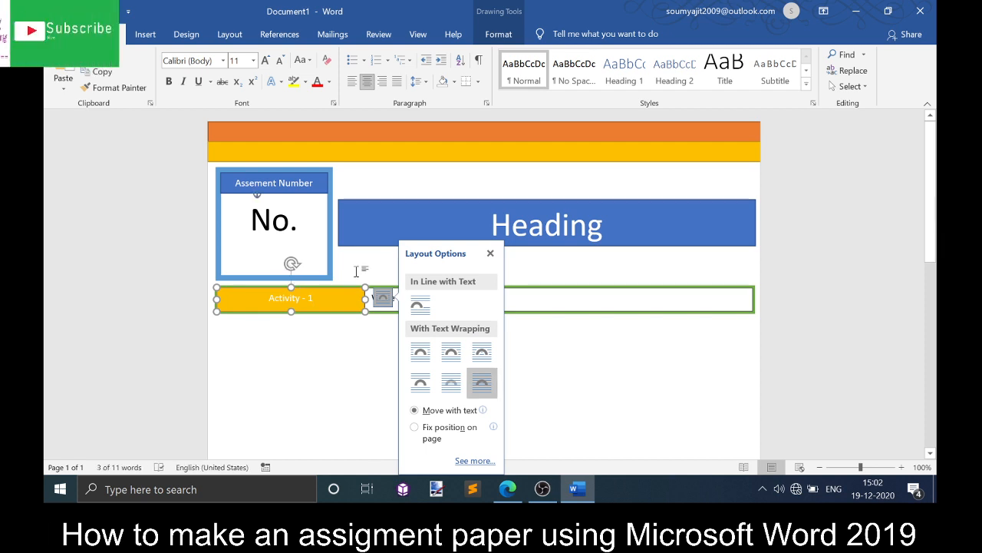
pyautogui.click(491, 254)
# - Try to change the stacking order of the selected bar shapes with Bring Forward and Send Backward options
pyautogui.click(521, 312)
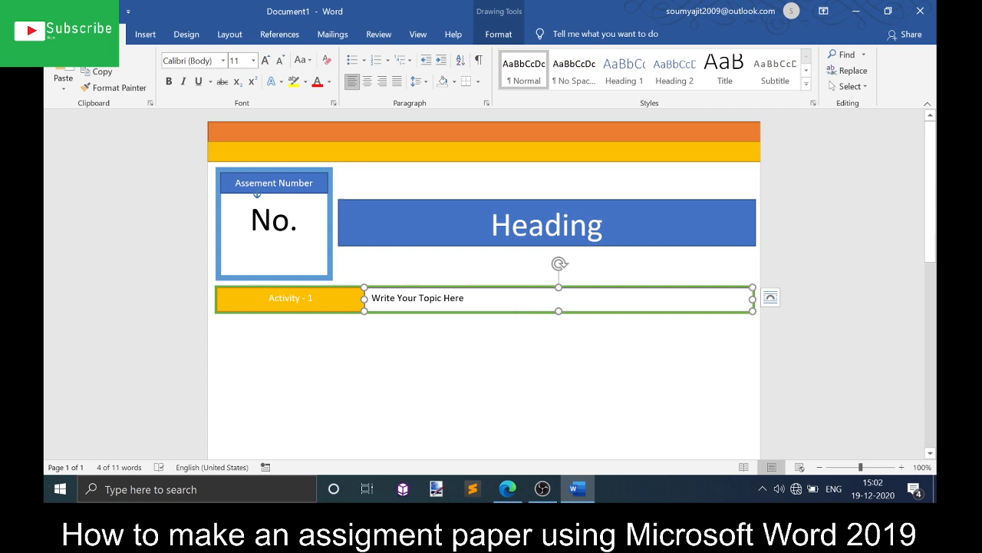
pyautogui.click(268, 298)
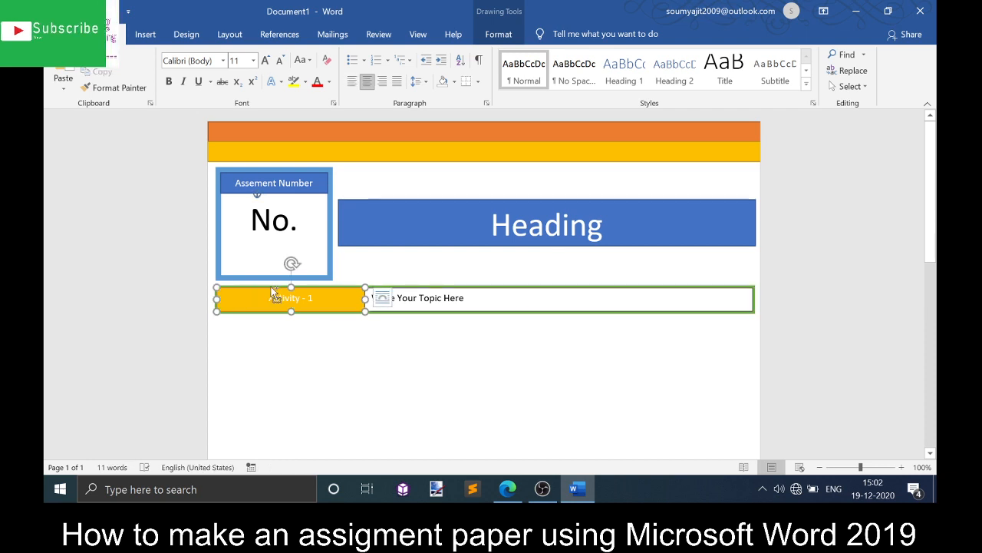
pyautogui.keyDown('shift'); pyautogui.click(443, 292); pyautogui.keyUp('shift')
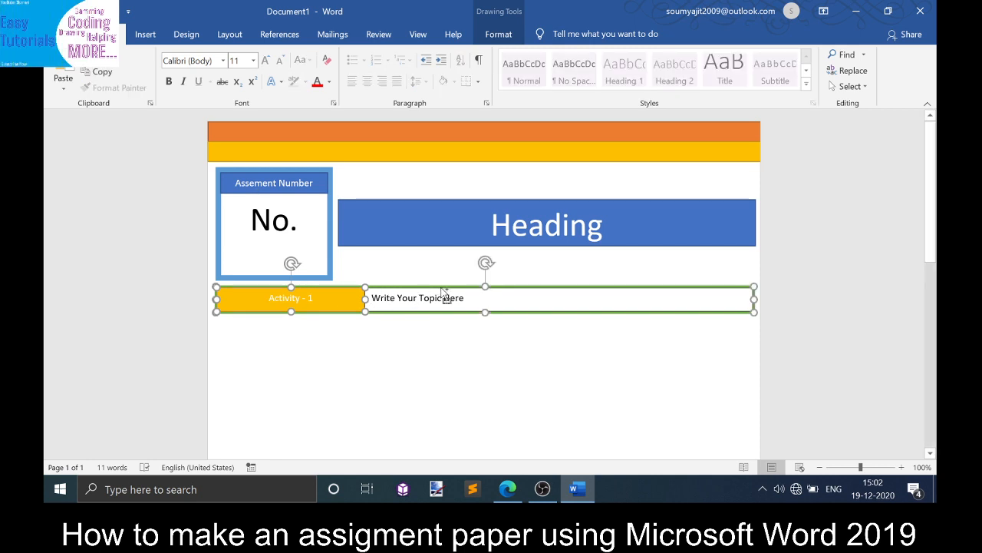
pyautogui.click(488, 36)
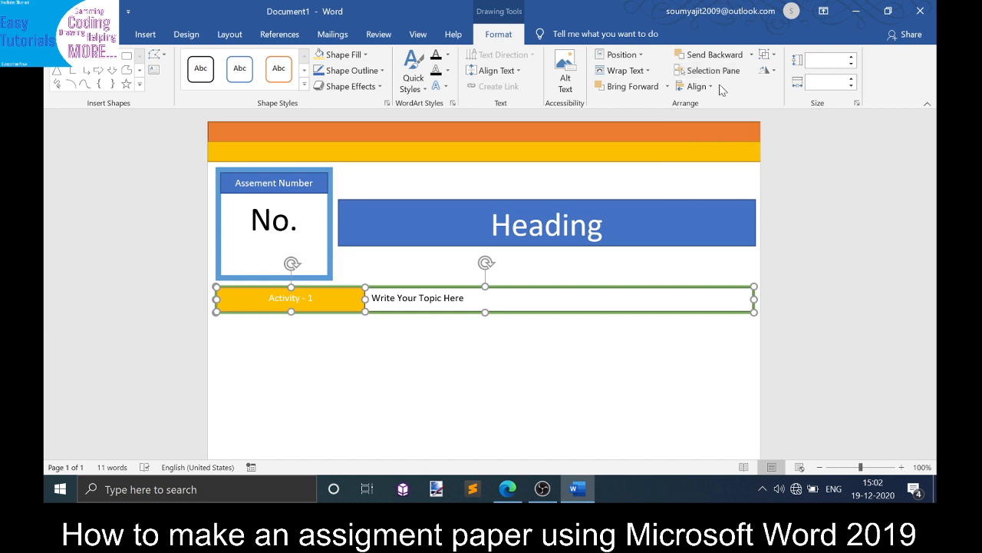
pyautogui.click(628, 73)
pyautogui.click(629, 75)
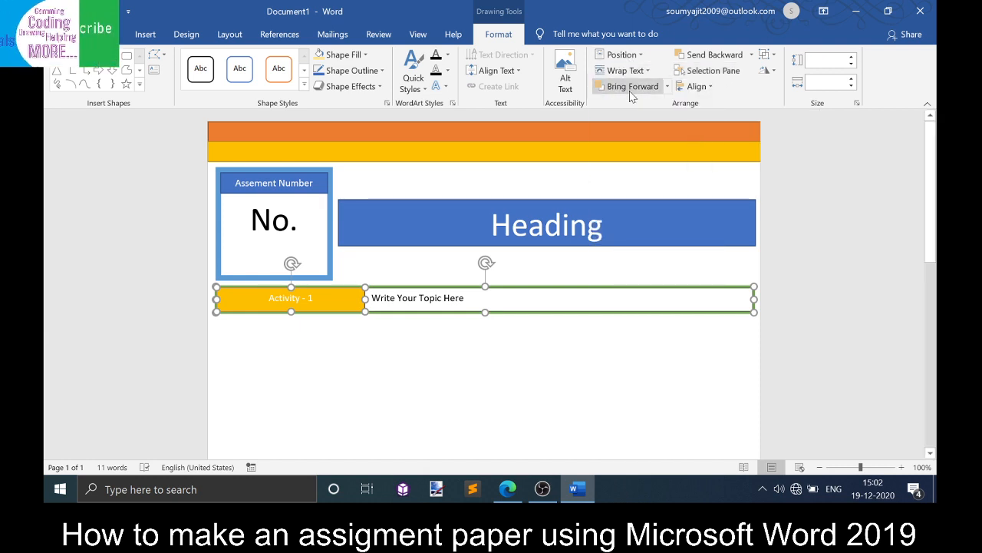
pyautogui.click(631, 89)
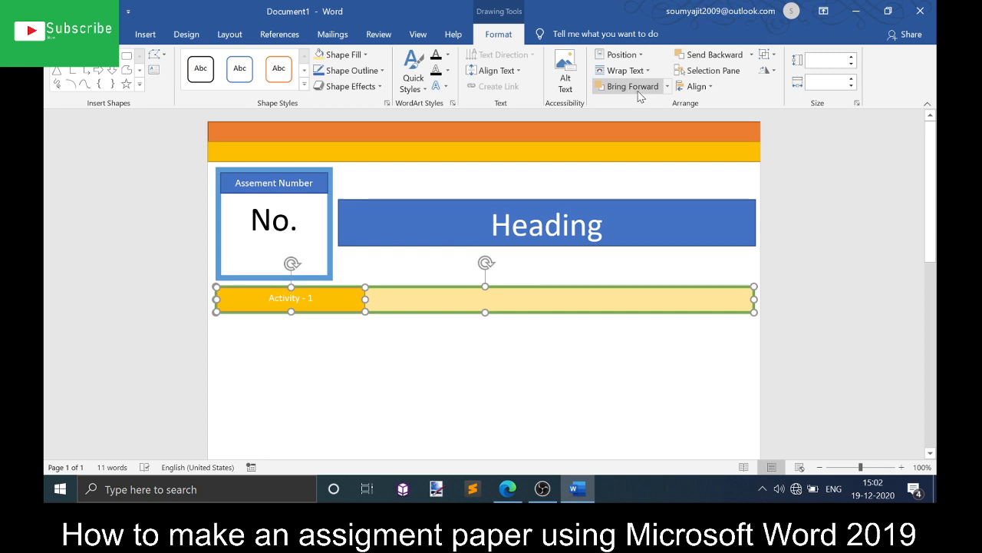
pyautogui.click(667, 87)
pyautogui.click(660, 120)
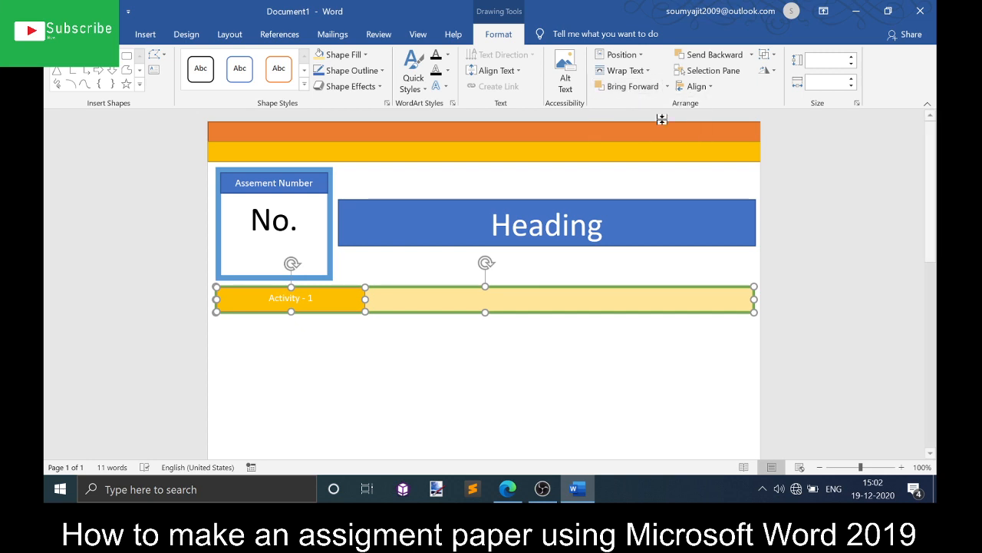
pyautogui.click(666, 87)
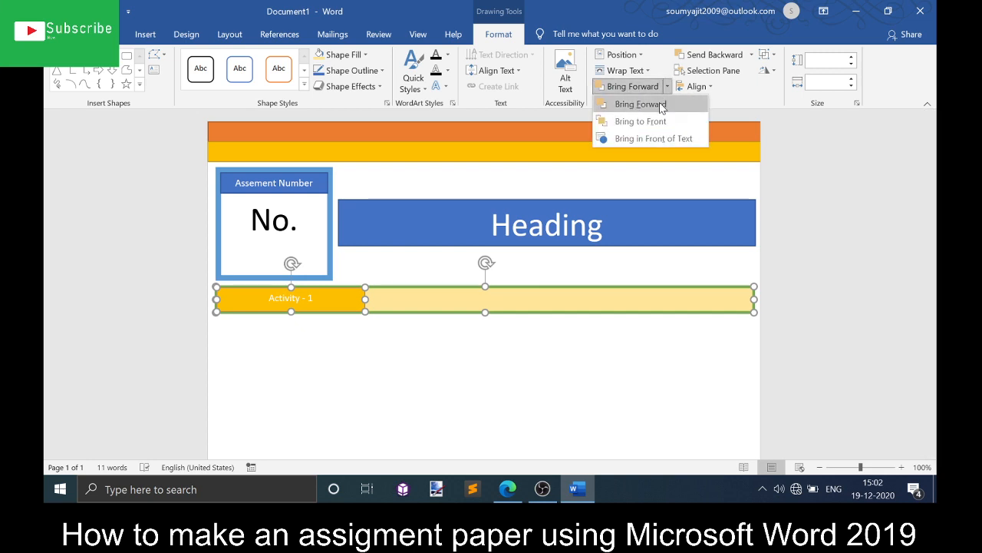
pyautogui.click(652, 102)
pyautogui.click(666, 87)
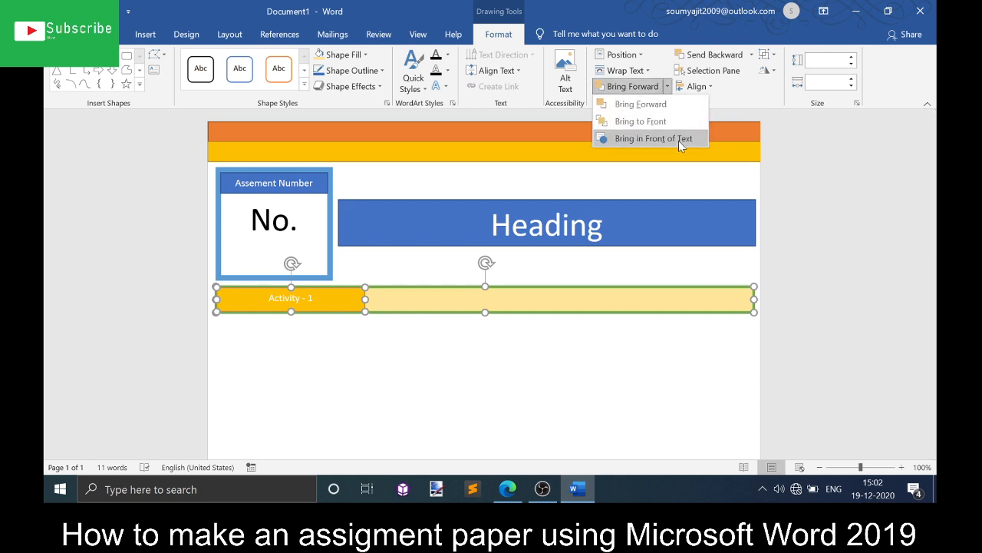
pyautogui.click(679, 139)
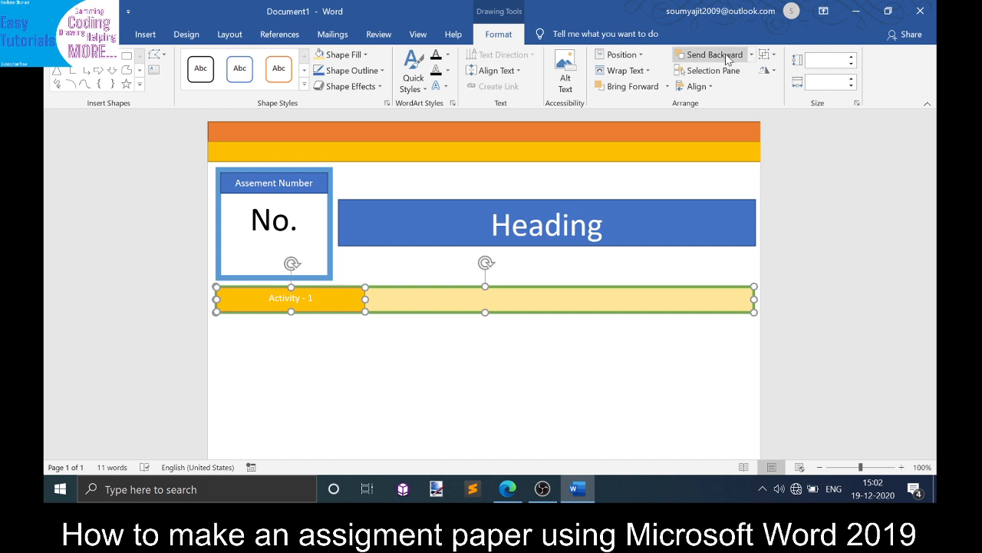
pyautogui.click(751, 57)
pyautogui.click(733, 72)
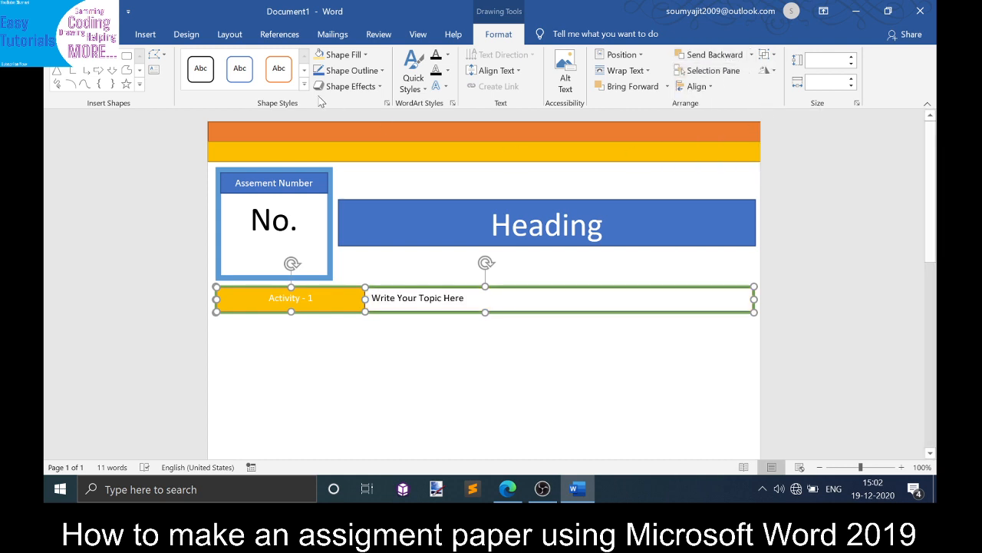
# - Group the activity label, topic text box and outlined bar into a single object
pyautogui.click(350, 53)
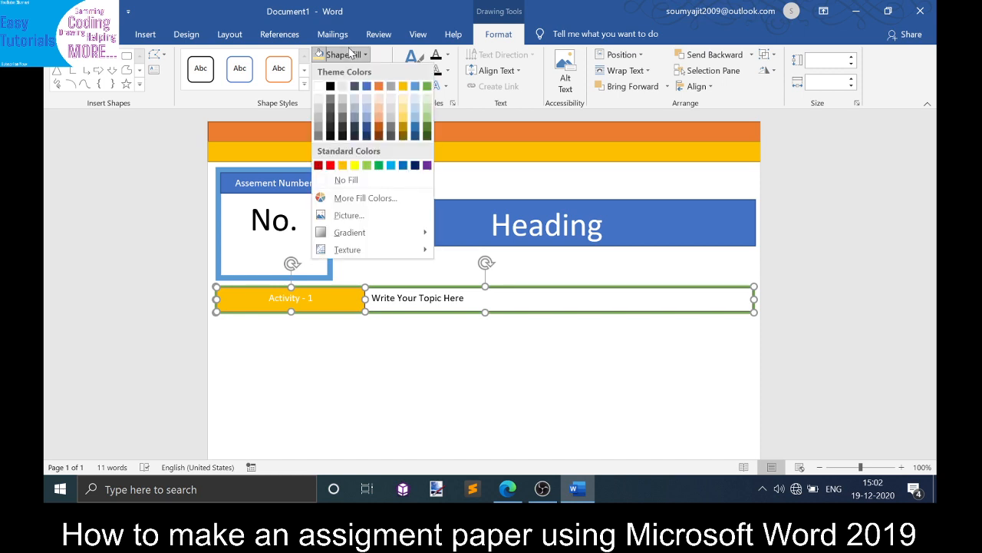
pyautogui.click(350, 54)
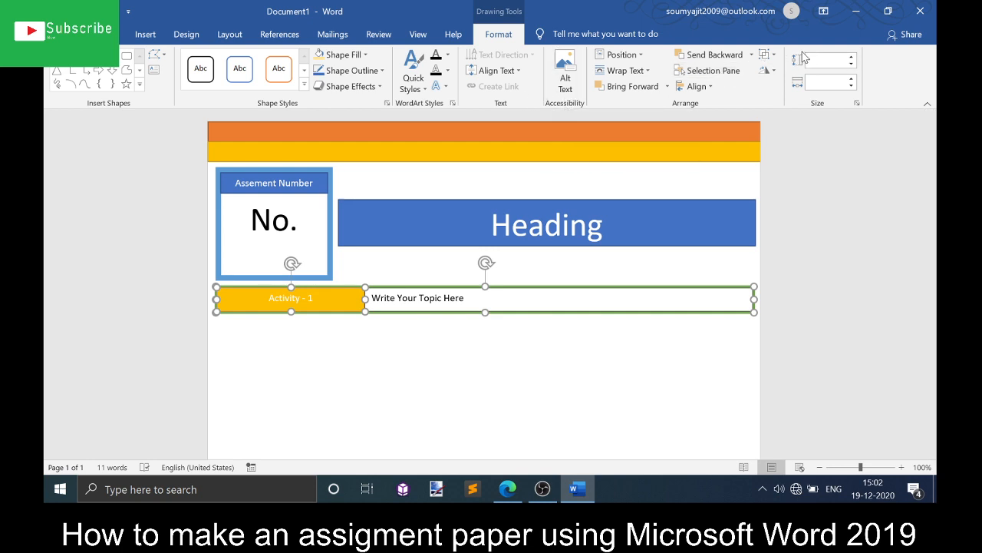
pyautogui.click(771, 60)
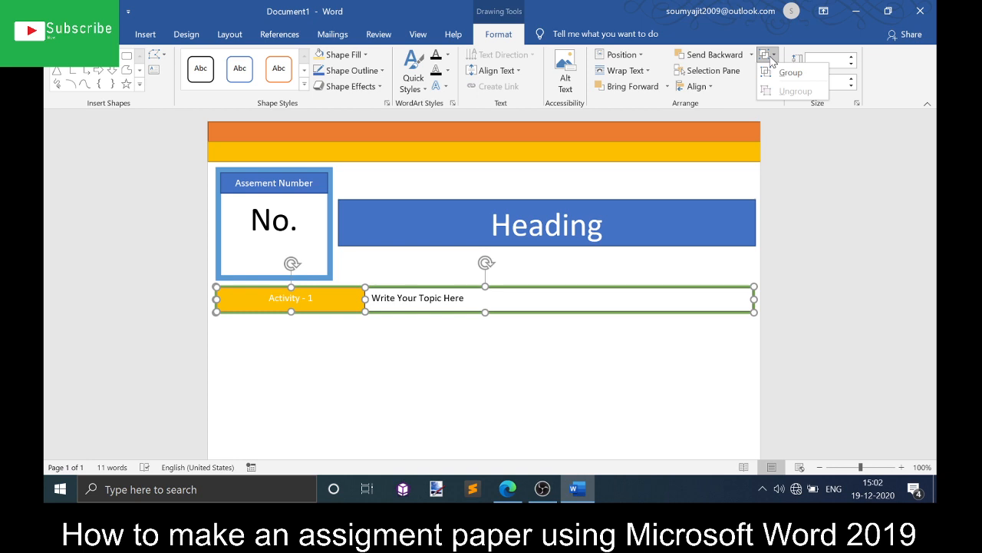
pyautogui.click(773, 73)
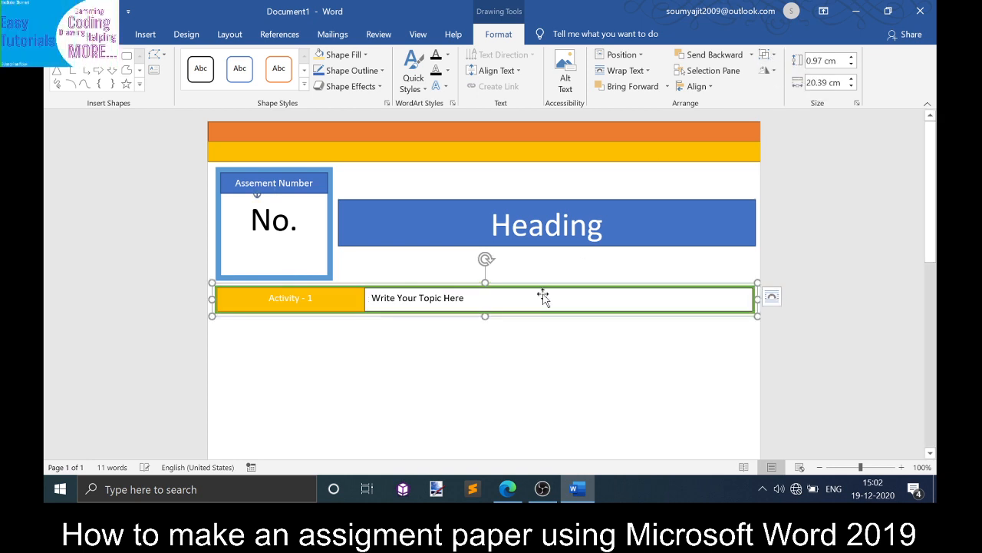
pyautogui.click(540, 343)
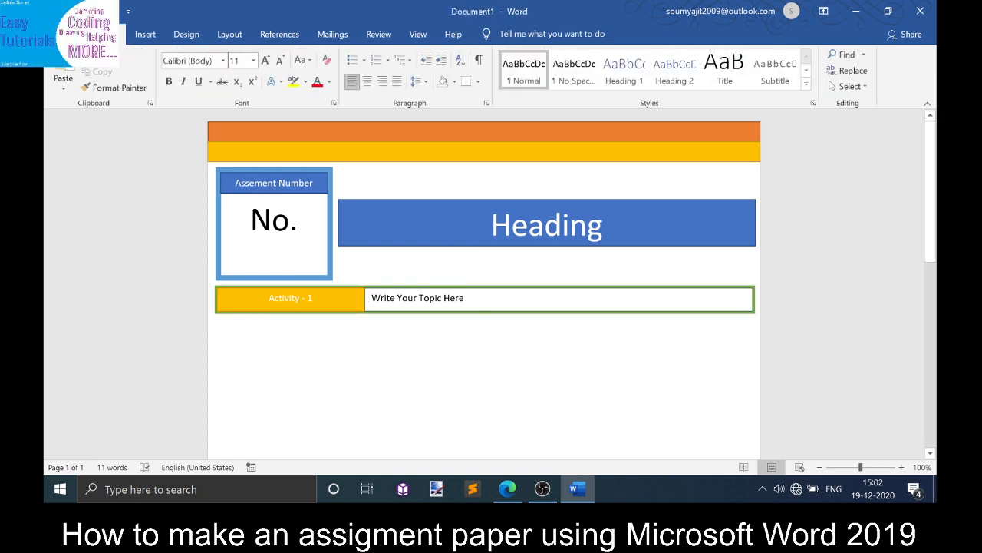
# - Group the "Assement Number" label and the "No." box into a single object
pyautogui.click(330, 257)
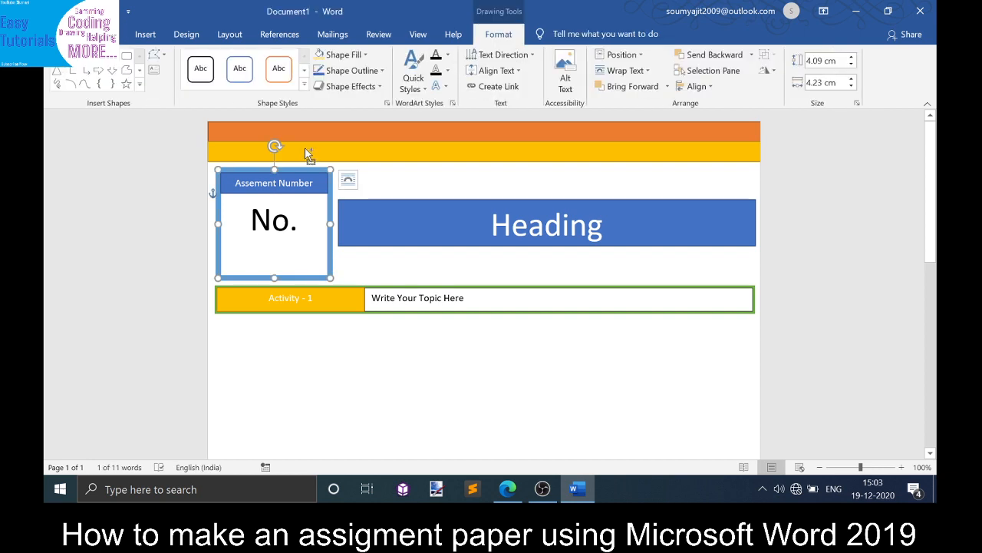
pyautogui.click(308, 175)
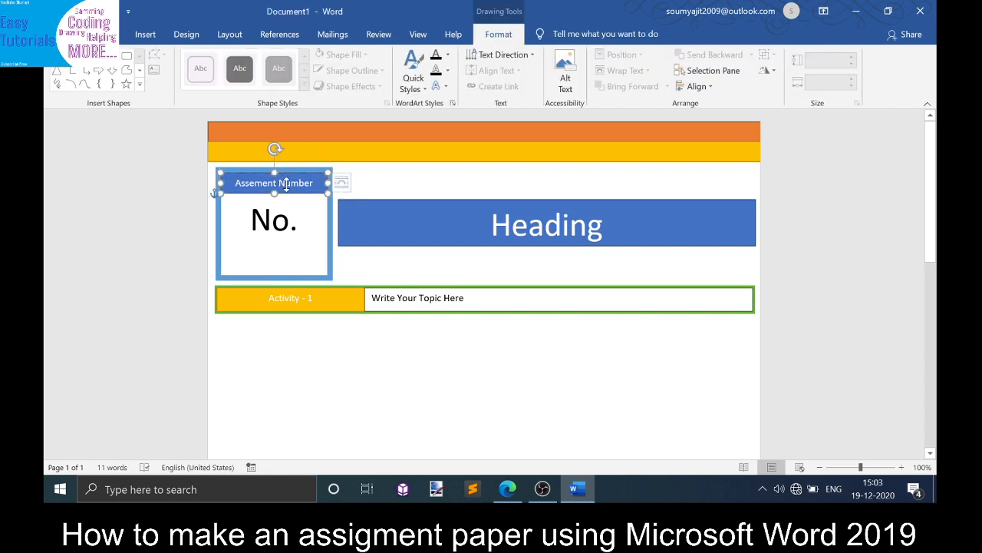
pyautogui.keyDown('shift'); pyautogui.click(331, 237); pyautogui.keyUp('shift')
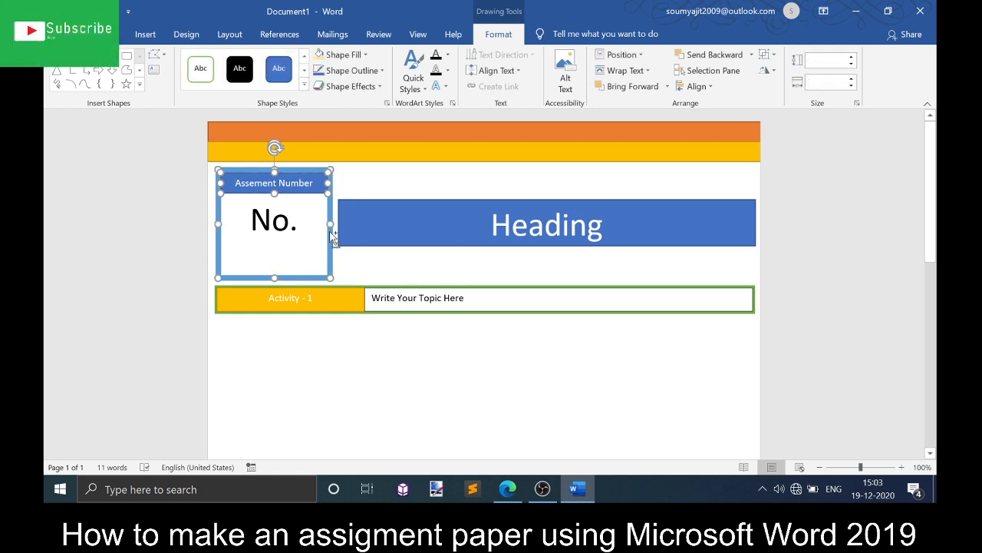
pyautogui.click(764, 58)
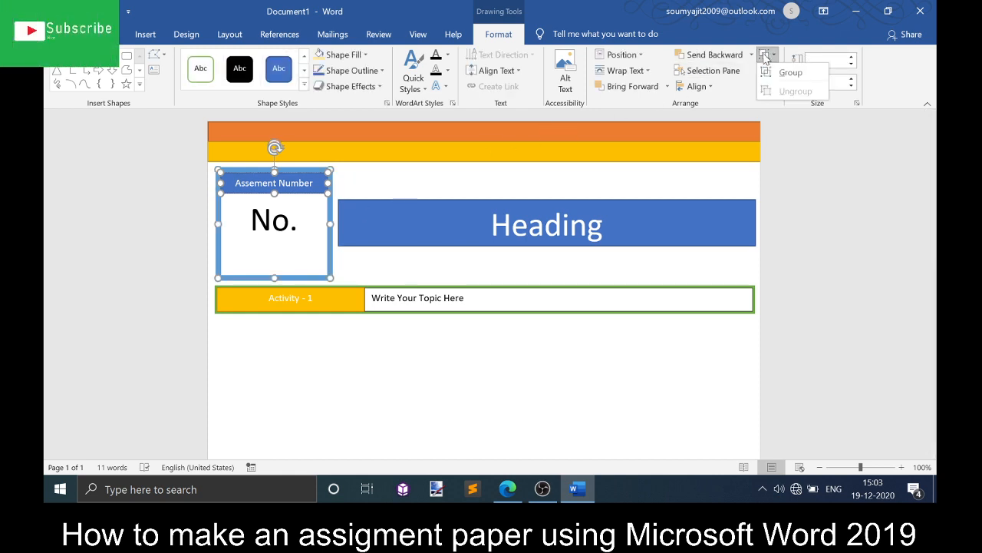
pyautogui.click(779, 73)
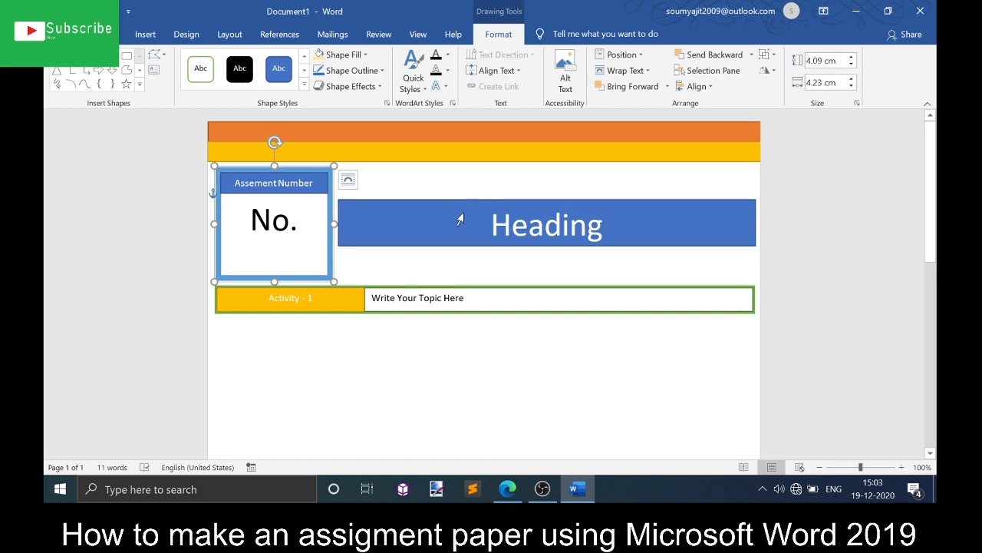
# - Group the orange and gold header bars at the top of the page into one object
pyautogui.click(461, 153)
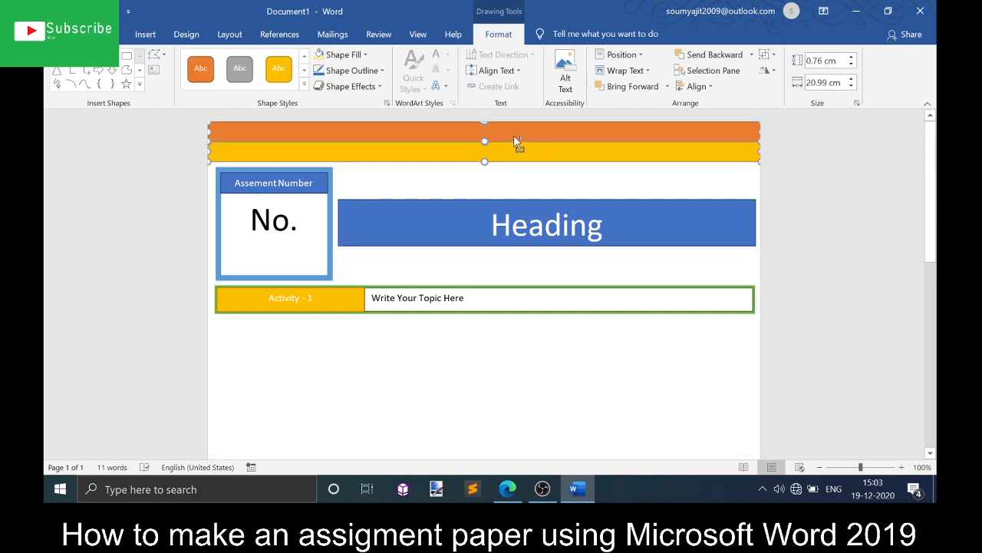
pyautogui.click(765, 55)
pyautogui.click(790, 72)
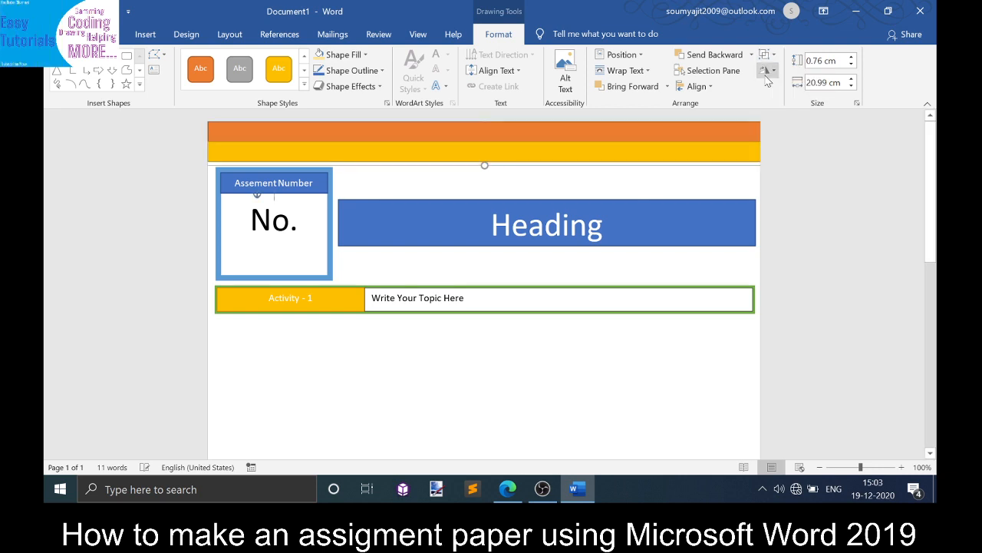
# - Group the orange and gold footer bars at the bottom of the page into one object
pyautogui.scroll(-3, 936, 271)
pyautogui.scroll(-3, 937, 270)
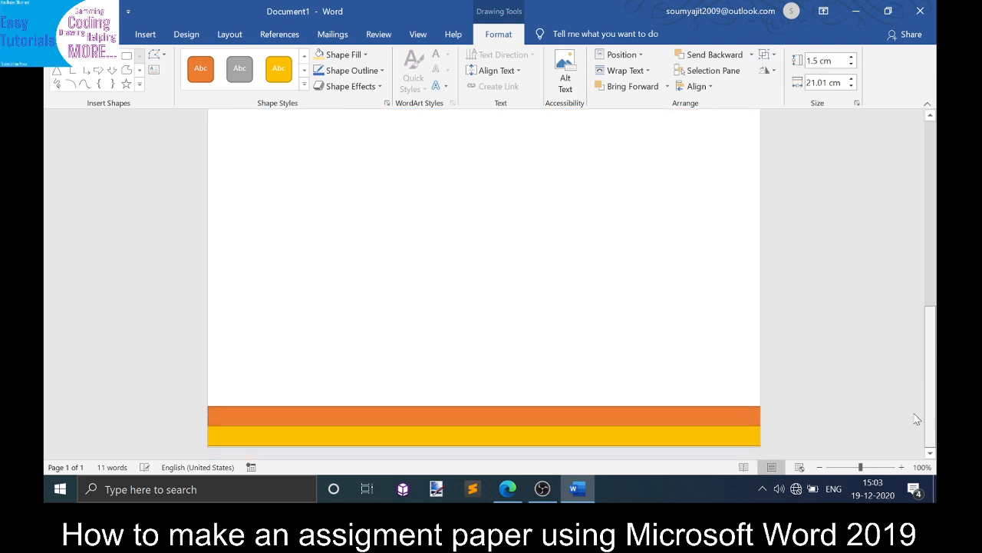
pyautogui.click(736, 419)
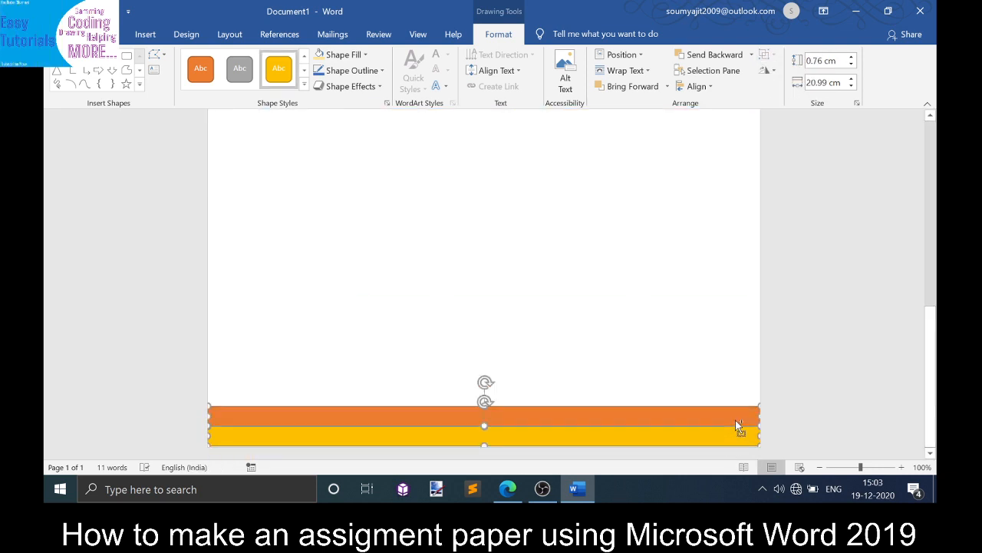
pyautogui.click(768, 54)
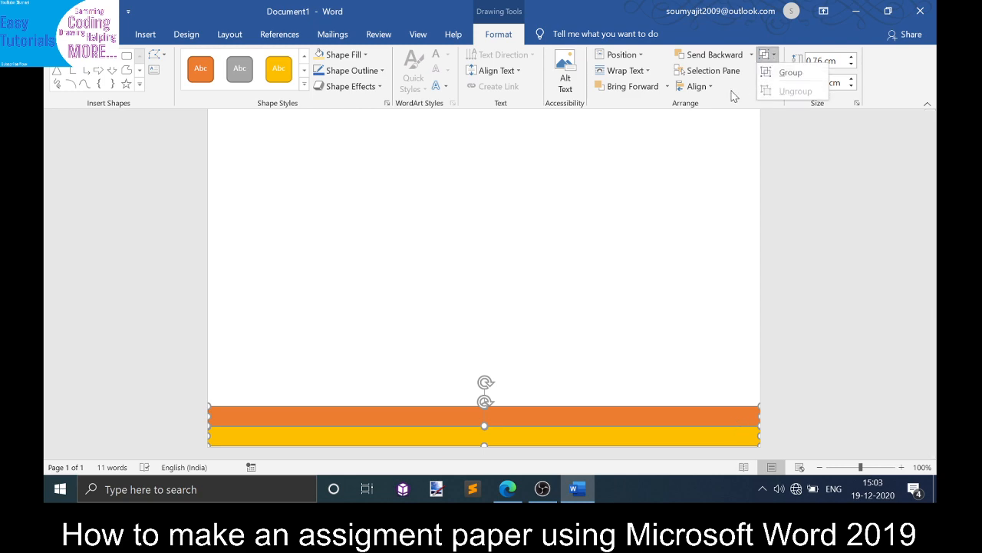
pyautogui.click(543, 489)
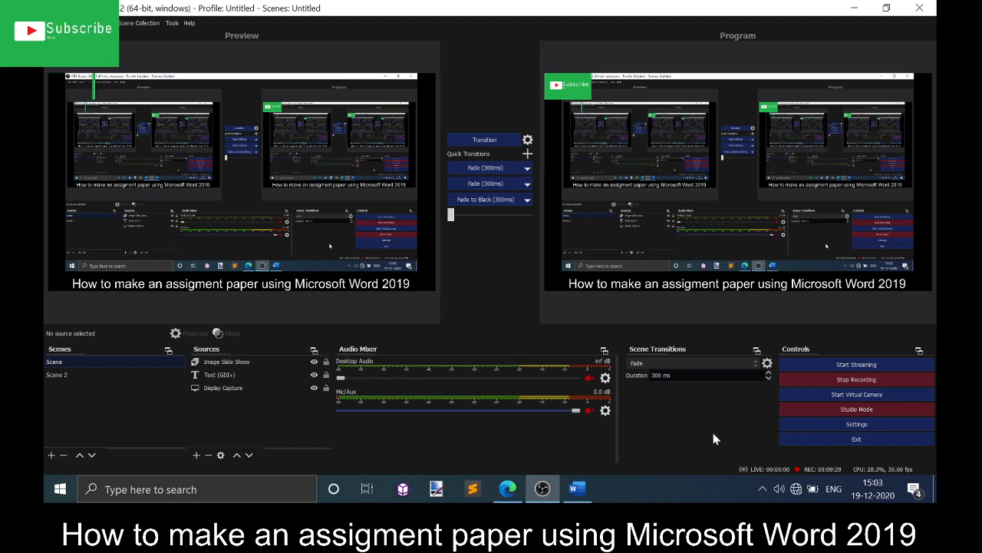
pyautogui.click(854, 8)
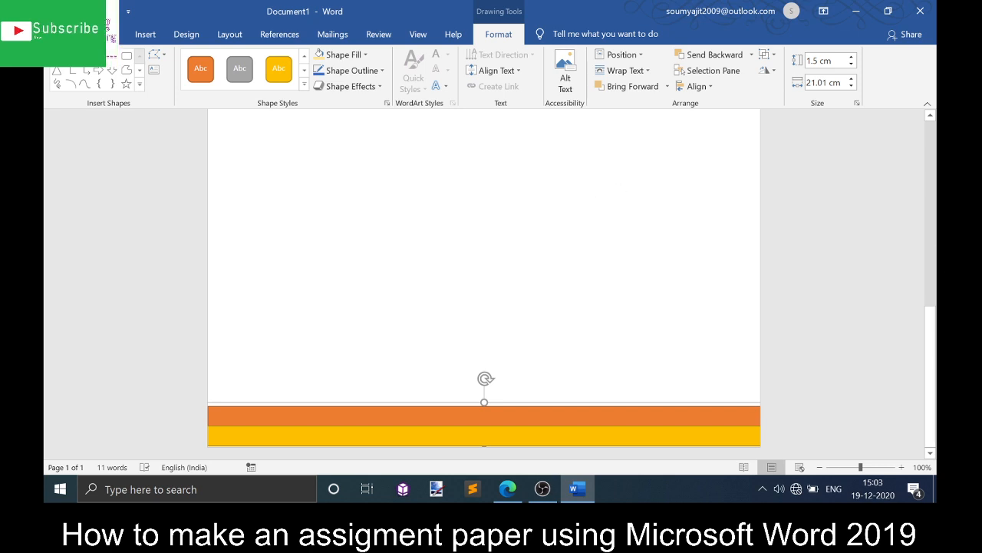
# - Draw a text box below the activity bar, about 20.2 cm tall and 20.4 cm wide, reaching down to the footer bars
pyautogui.moveTo(930, 348); pyautogui.dragTo(933, 190)
pyautogui.click(501, 282)
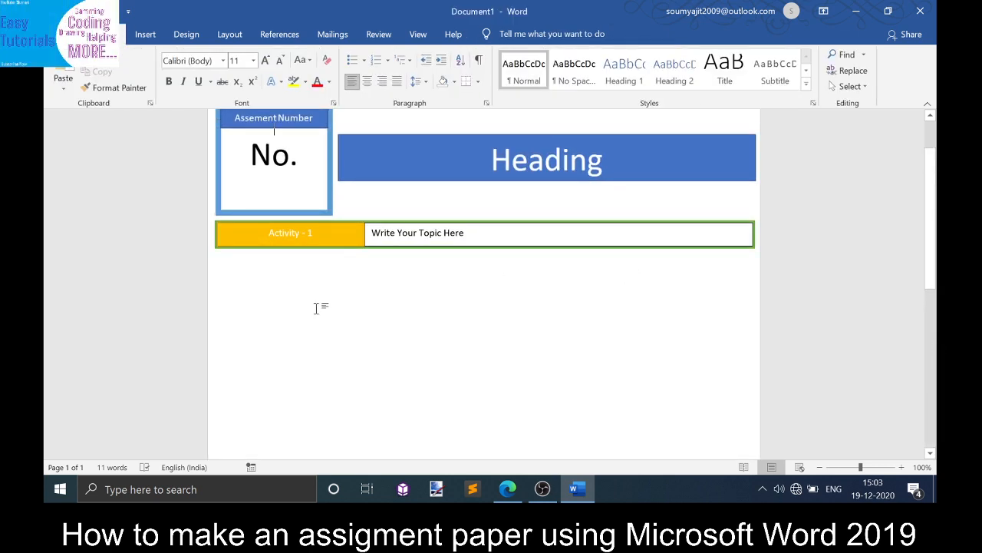
pyautogui.click(145, 34)
pyautogui.click(141, 73)
pyautogui.click(274, 131)
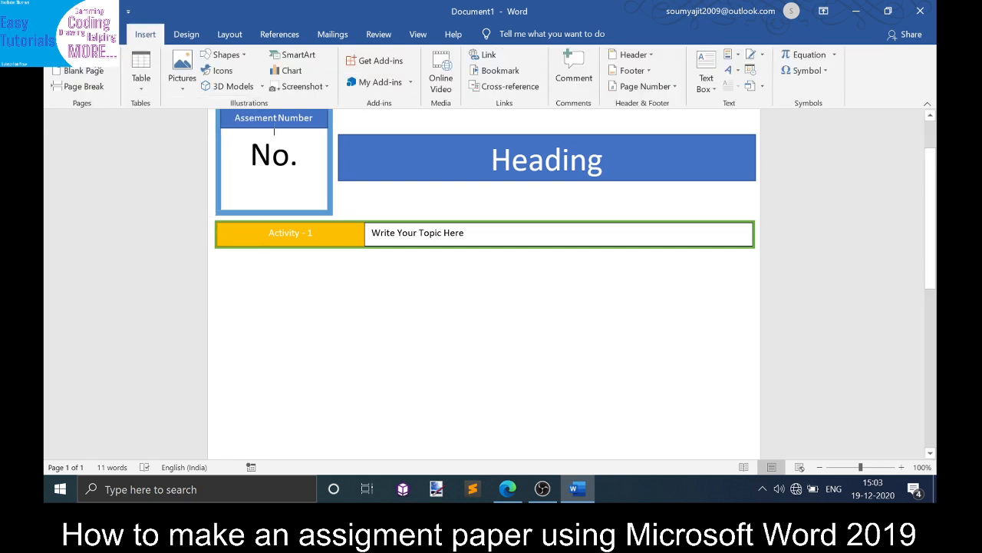
pyautogui.click(225, 55)
pyautogui.click(207, 85)
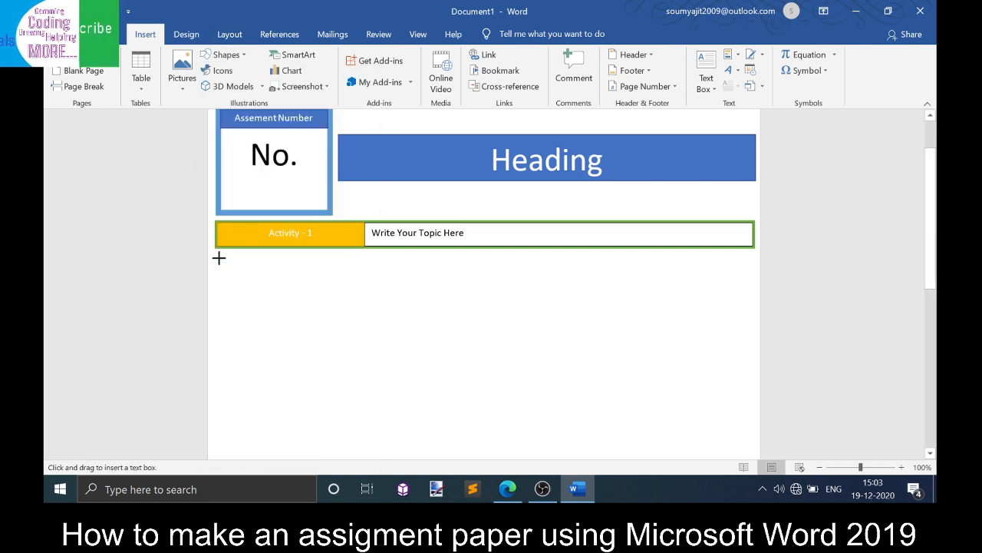
pyautogui.moveTo(215, 258); pyautogui.dragTo(754, 499)
pyautogui.moveTo(935, 329); pyautogui.dragTo(936, 420)
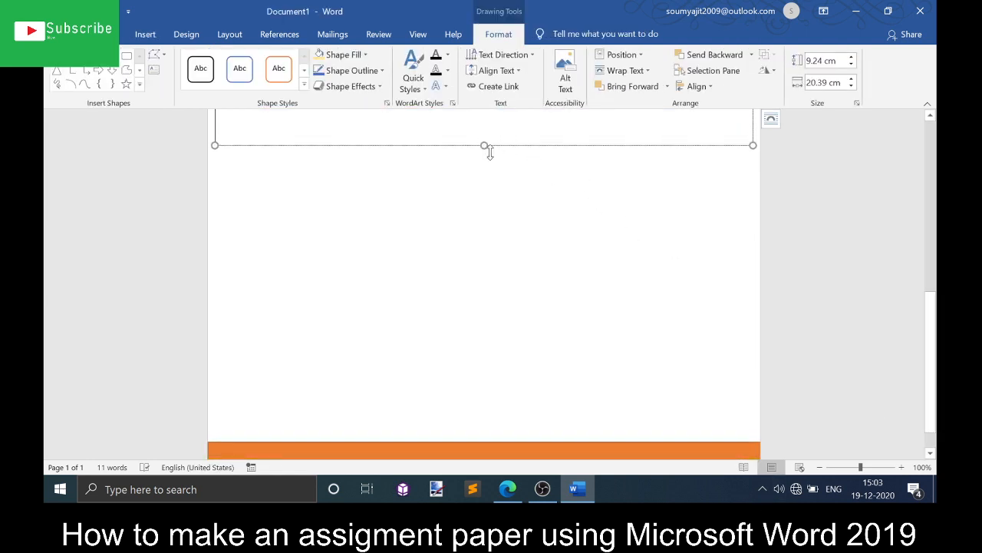
pyautogui.moveTo(489, 150); pyautogui.dragTo(569, 434)
pyautogui.moveTo(936, 376); pyautogui.dragTo(939, 286)
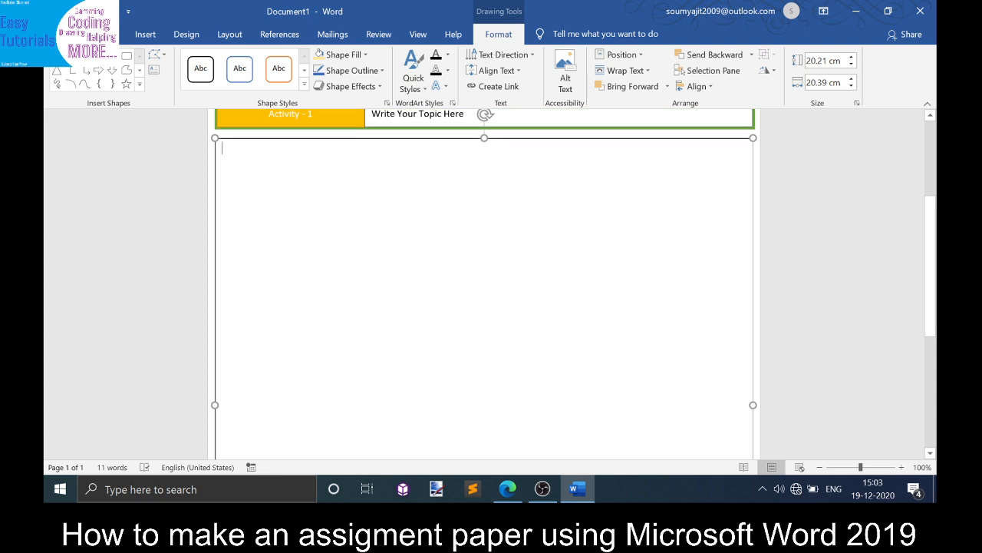
# - Start a numbered list in the text box with "Answer the following:" and a lettered sub-item "a."
pyautogui.write('1. ')
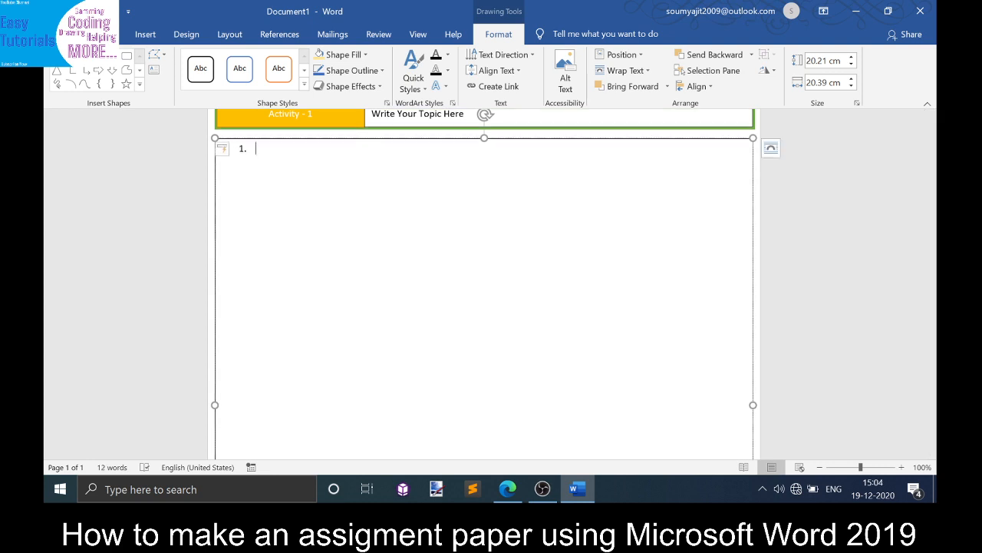
pyautogui.write('Answer')
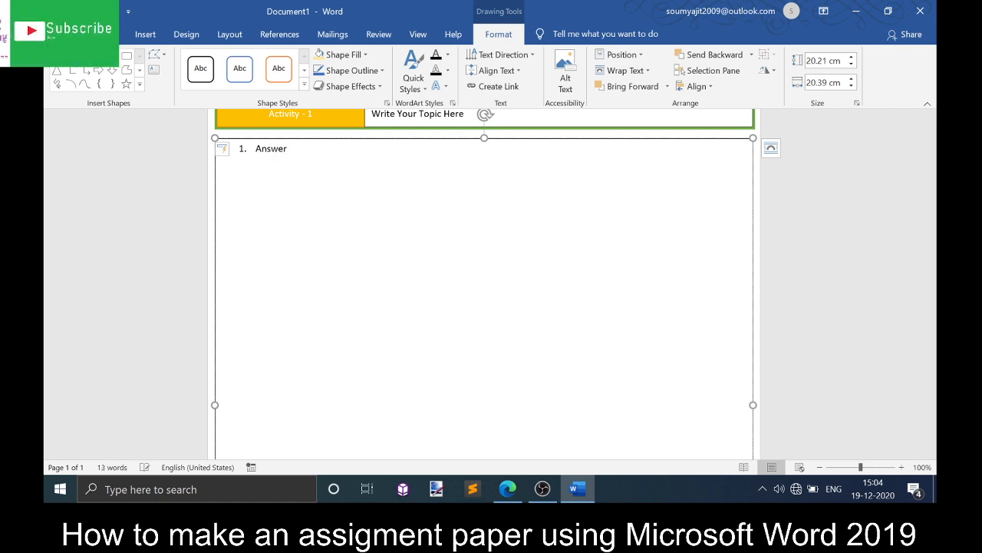
pyautogui.write('e fo')
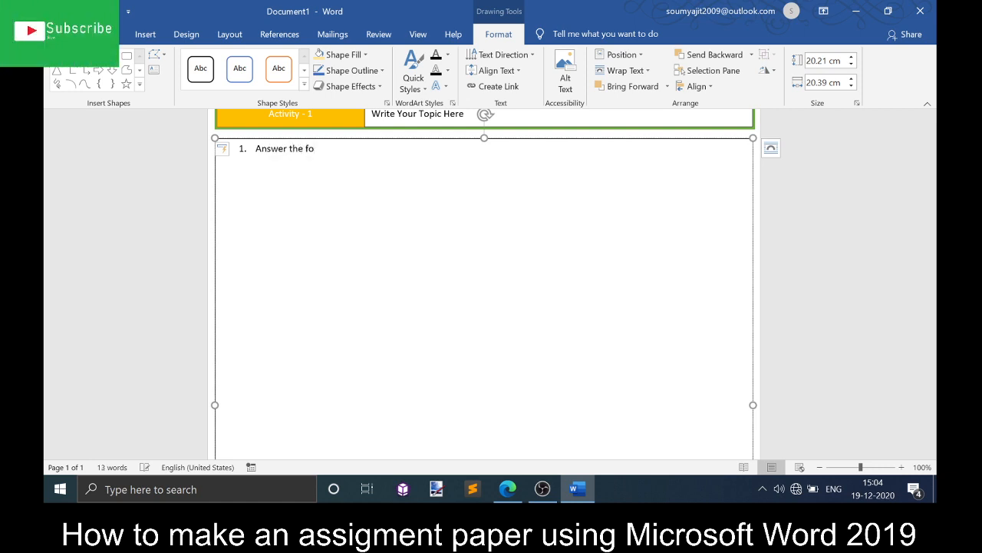
pyautogui.write('llowing:')
pyautogui.press('Return')
pyautogui.write('a.')
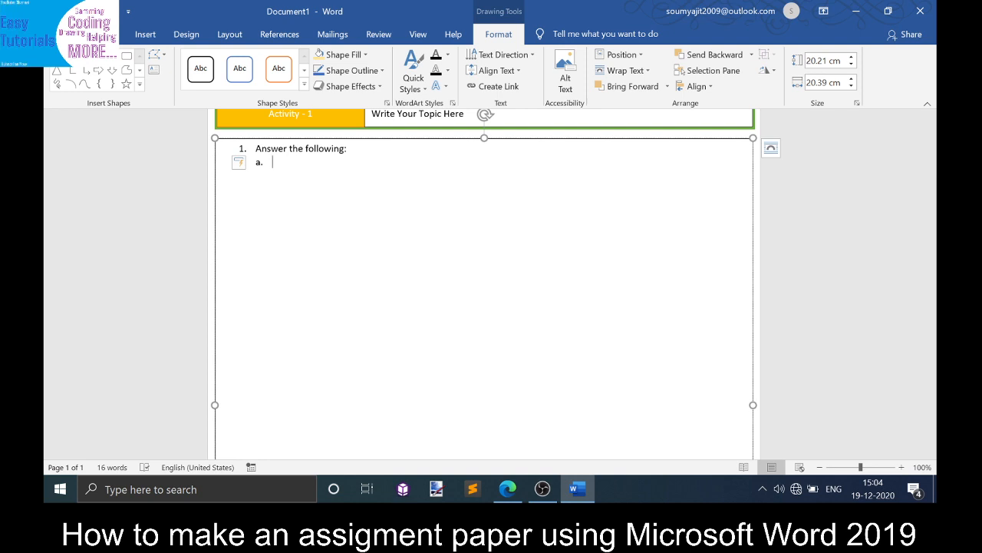
# - Enter "Question 01?" as the text of sub-item a
pyautogui.write('every morning, wh')
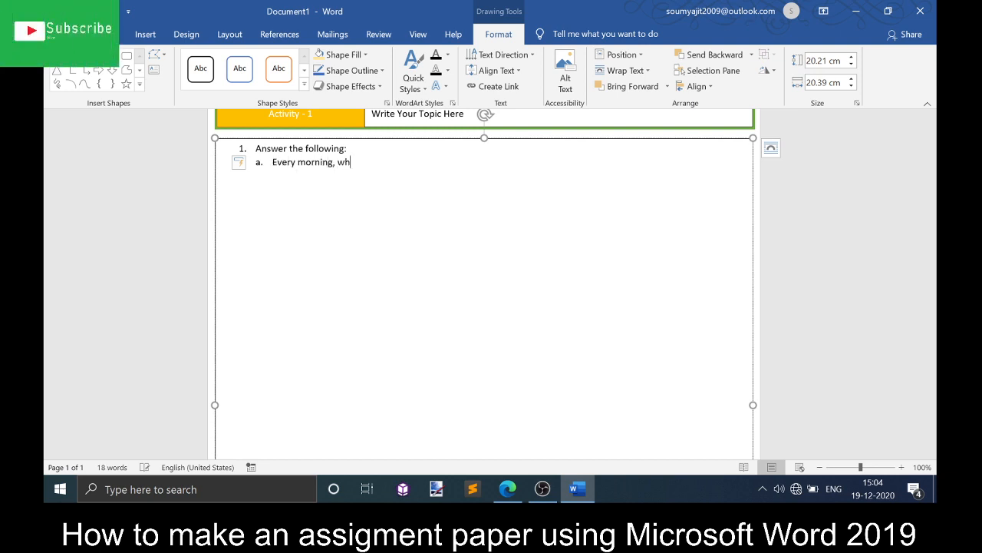
pyautogui.write('ere did the')
pyautogui.press('BackSpace')
pyautogui.press('BackSpace')
pyautogui.press('BackSpace')
pyautogui.press('BackSpace')
pyautogui.press('BackSpace')
pyautogui.press('BackSpace')
pyautogui.press('BackSpace')
pyautogui.press('BackSpace')
pyautogui.press('BackSpace')
pyautogui.press('BackSpace')
pyautogui.press('BackSpace')
pyautogui.press('BackSpace')
pyautogui.press('BackSpace')
pyautogui.press('BackSpace')
pyautogui.press('BackSpace')
pyautogui.press('BackSpace')
pyautogui.press('BackSpace')
pyautogui.press('BackSpace')
pyautogui.press('BackSpace')
pyautogui.press('BackSpace')
pyautogui.press('BackSpace')
pyautogui.press('BackSpace')
pyautogui.press('BackSpace')
pyautogui.press('BackSpace')
pyautogui.write('Question 01')
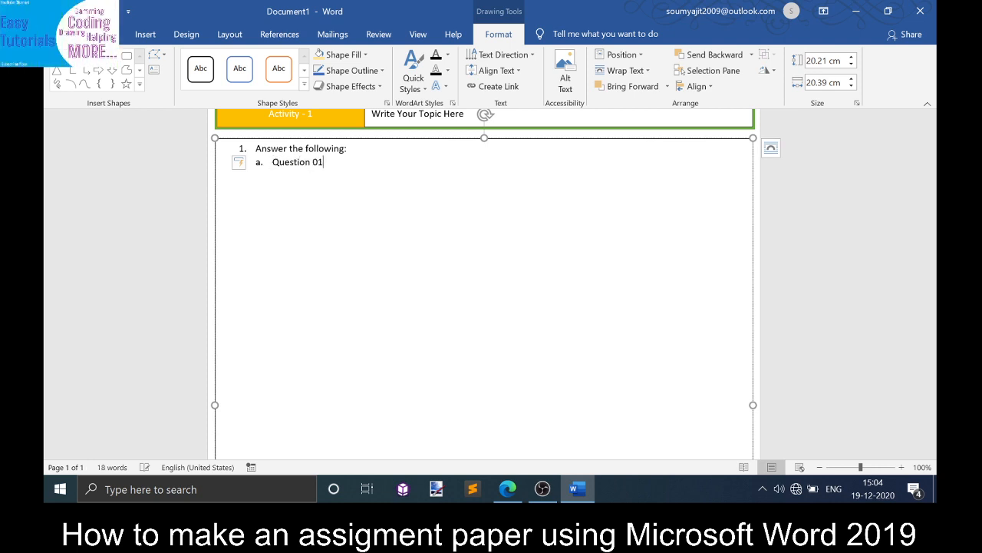
pyautogui.write('?')
# - Add two underscore answer lines below the question
pyautogui.press('Return')
pyautogui.write('_________________________________________________________________________________')
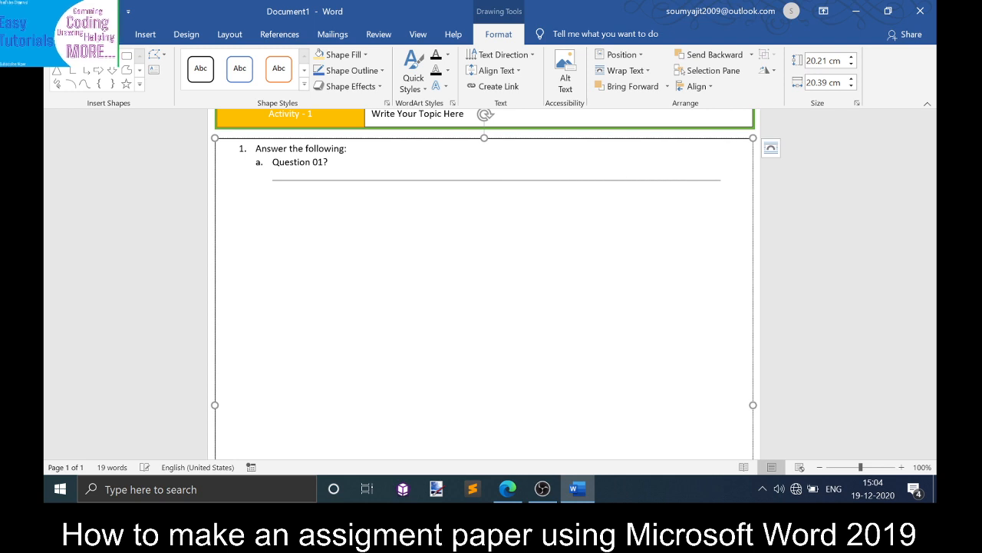
pyautogui.write('_______________________________________________')
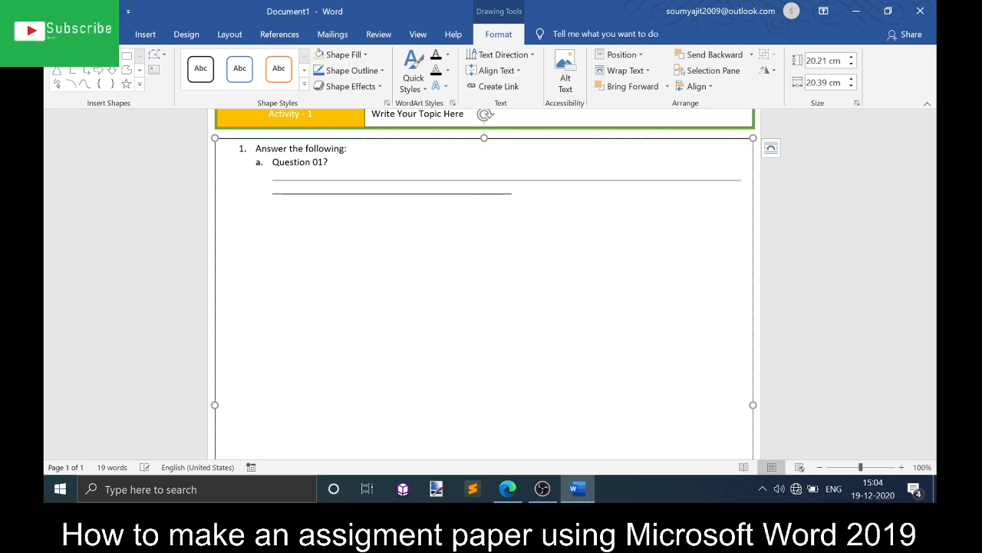
pyautogui.write('_________________________________')
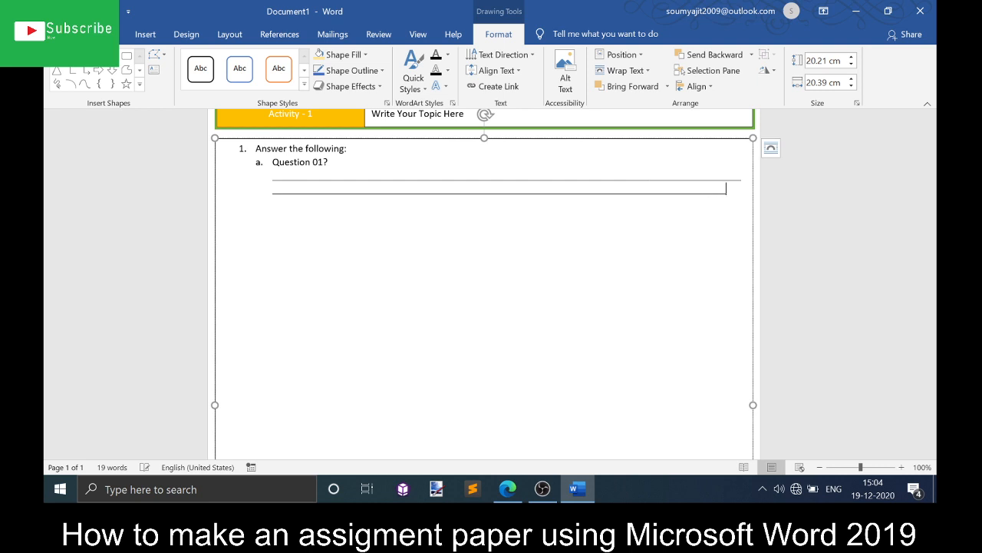
pyautogui.write('___')
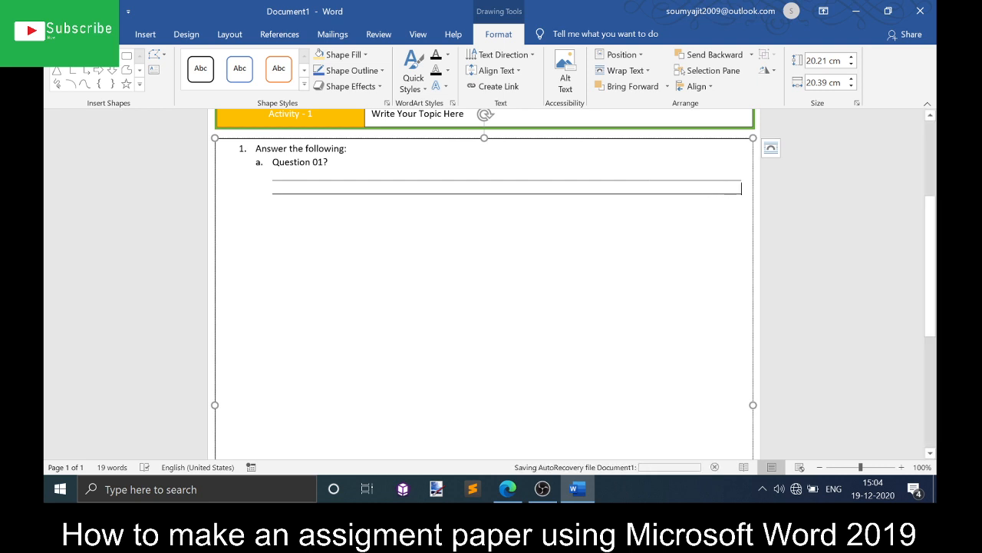
# - Copy the question with its two answer lines and paste it repeatedly to create questions b through l
pyautogui.moveTo(743, 189); pyautogui.dragTo(259, 170)
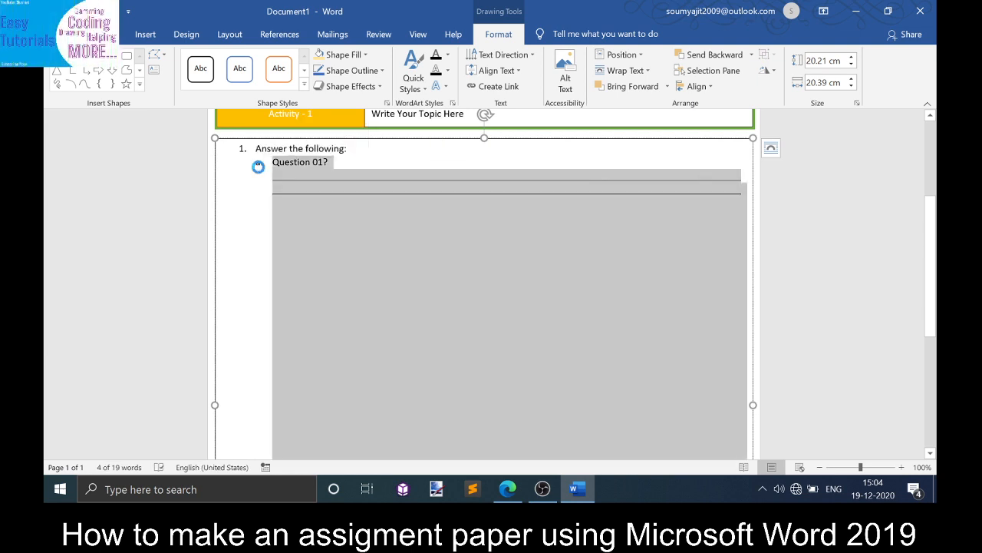
pyautogui.click(303, 188)
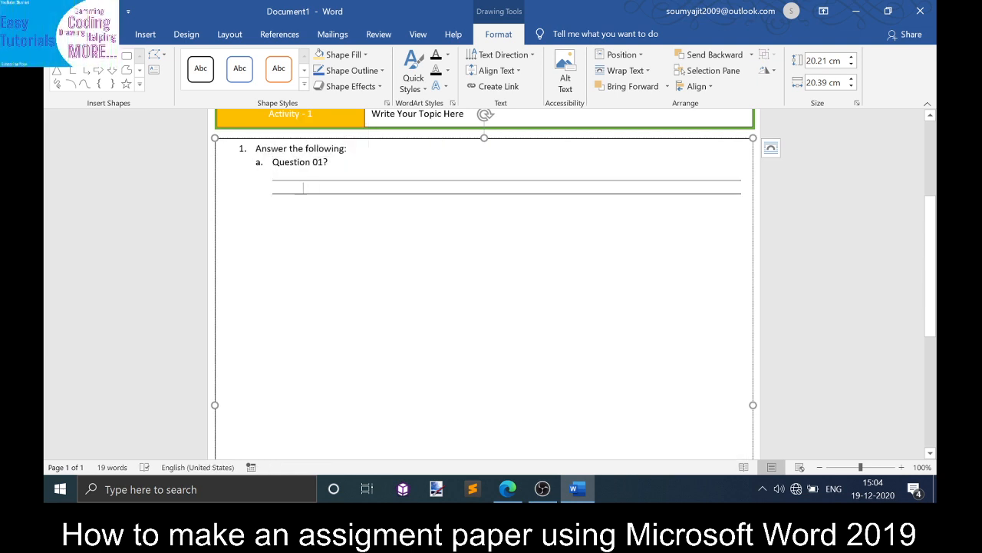
pyautogui.press('Return')
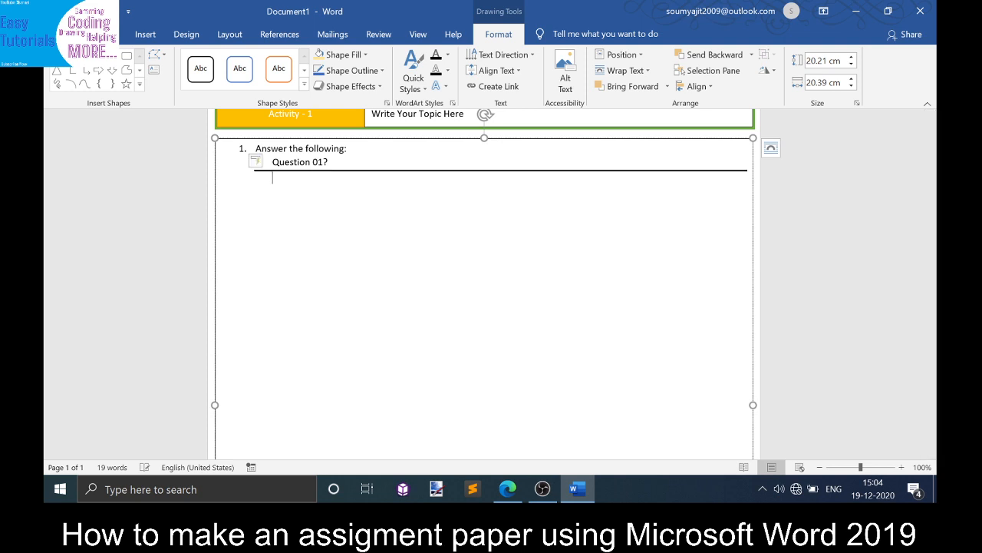
pyautogui.hotkey('ctrl', 'z')
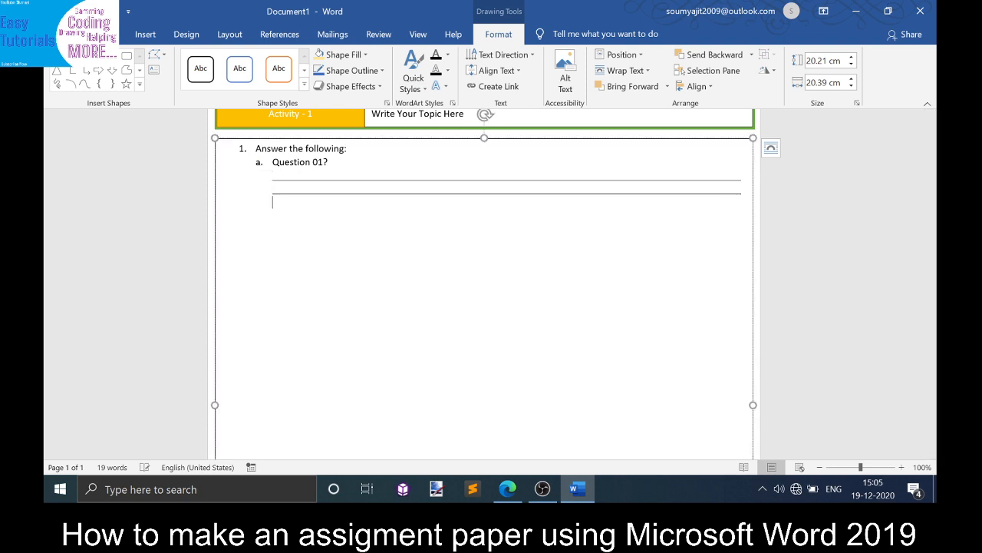
pyautogui.write('Question 01?')
pyautogui.write('Question 01?')
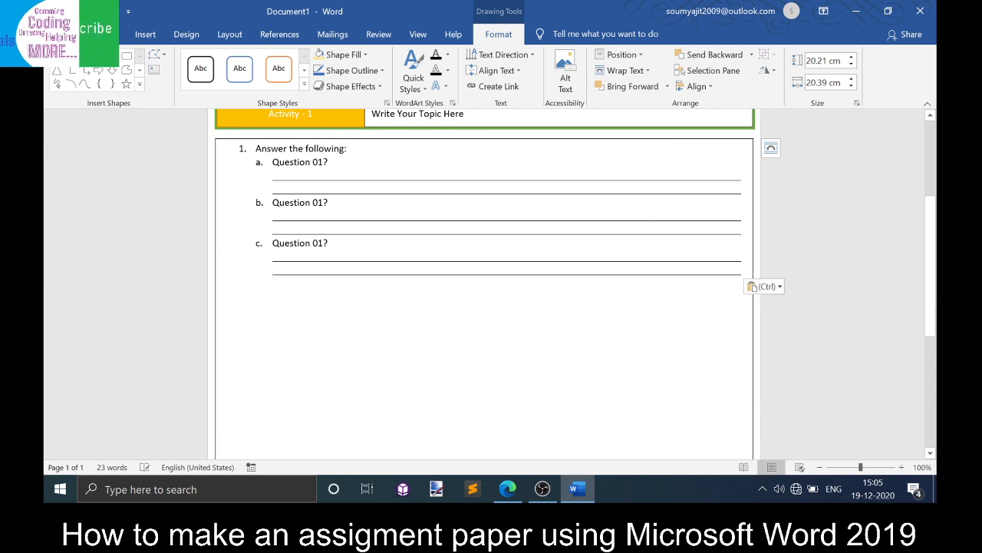
pyautogui.hotkey('ctrl', 'v')
pyautogui.hotkey('ctrl', 'v')
pyautogui.hotkey('ctrl', 'v')
pyautogui.hotkey('ctrl', 'v')
pyautogui.hotkey('ctrl', 'v')
pyautogui.hotkey('ctrl', 'v')
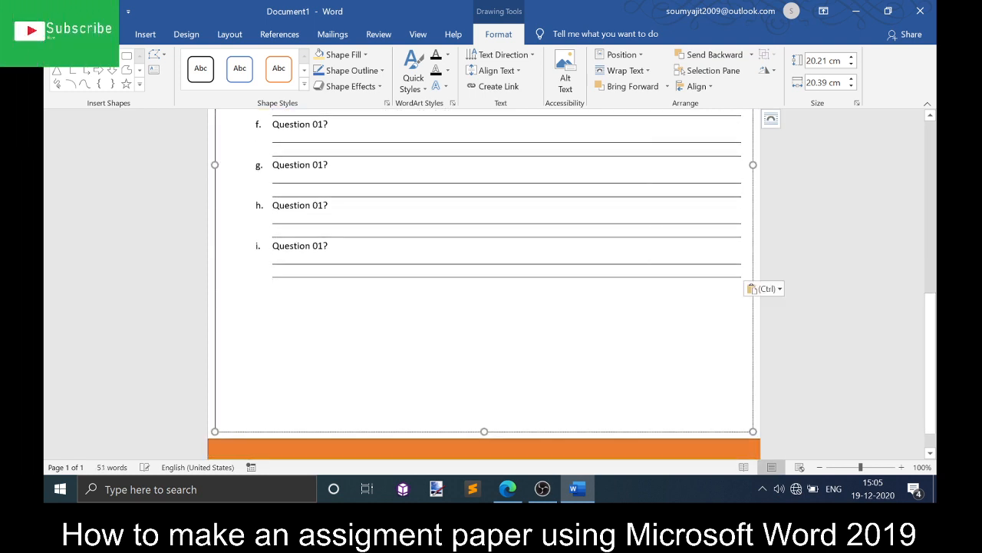
pyautogui.write('Question 01?')
pyautogui.write('Question 01?')
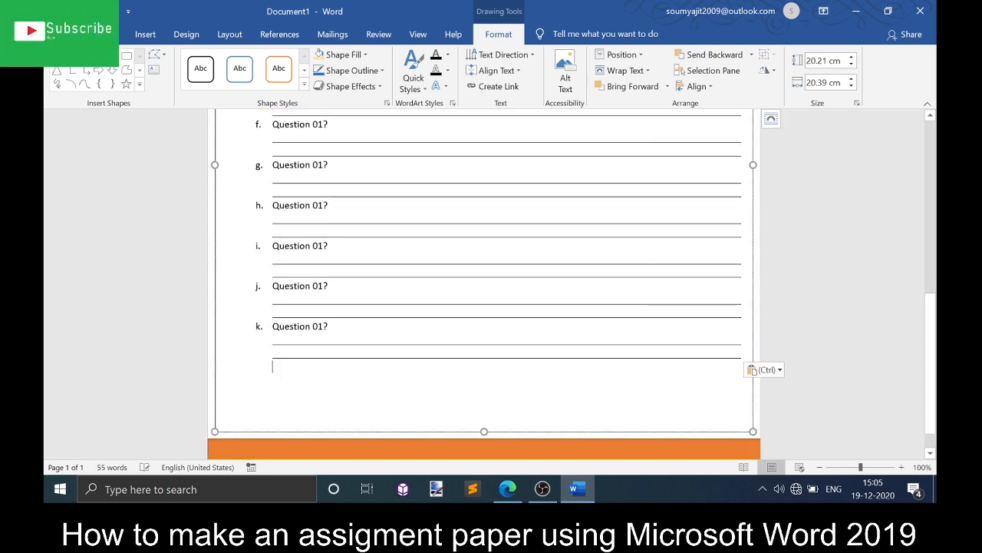
pyautogui.write('Question 01?')
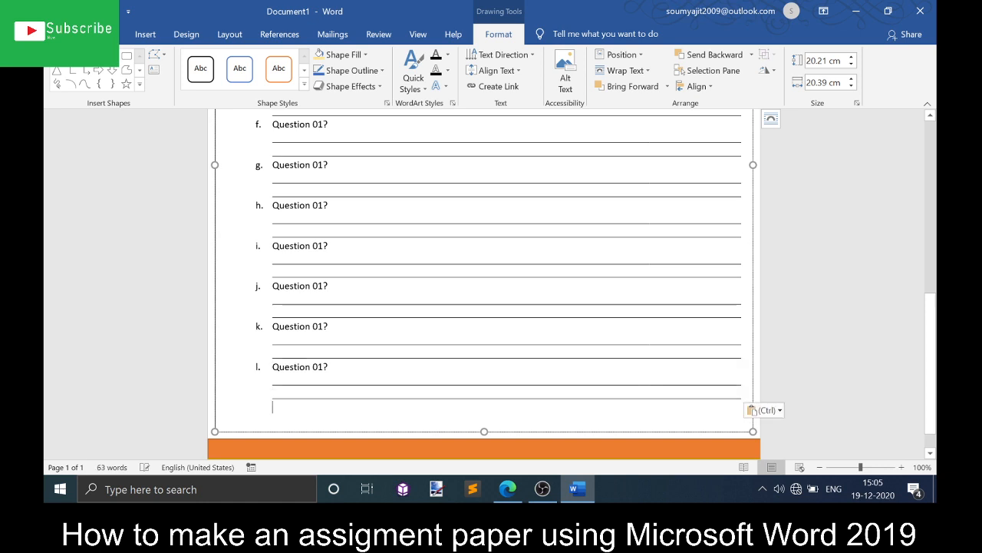
# - Return to the top of the page and deselect the text box to review the finished cover page
pyautogui.moveTo(930, 337); pyautogui.dragTo(915, 110)
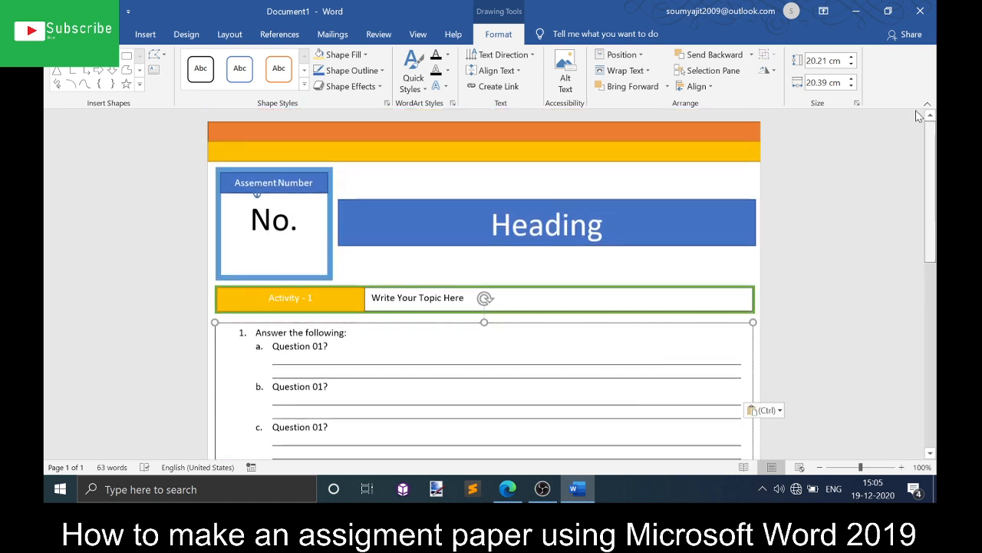
pyautogui.click(843, 188)
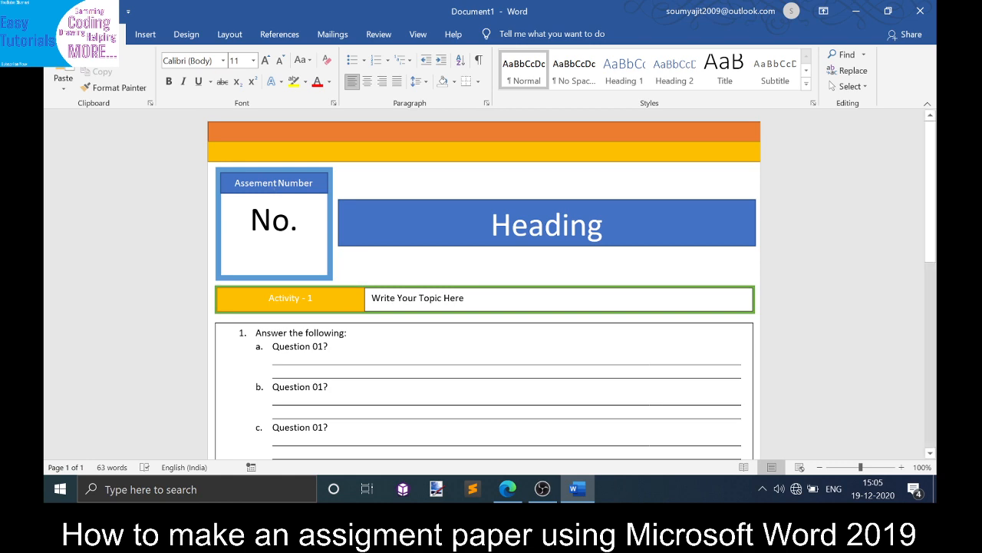
pyautogui.click(542, 485)
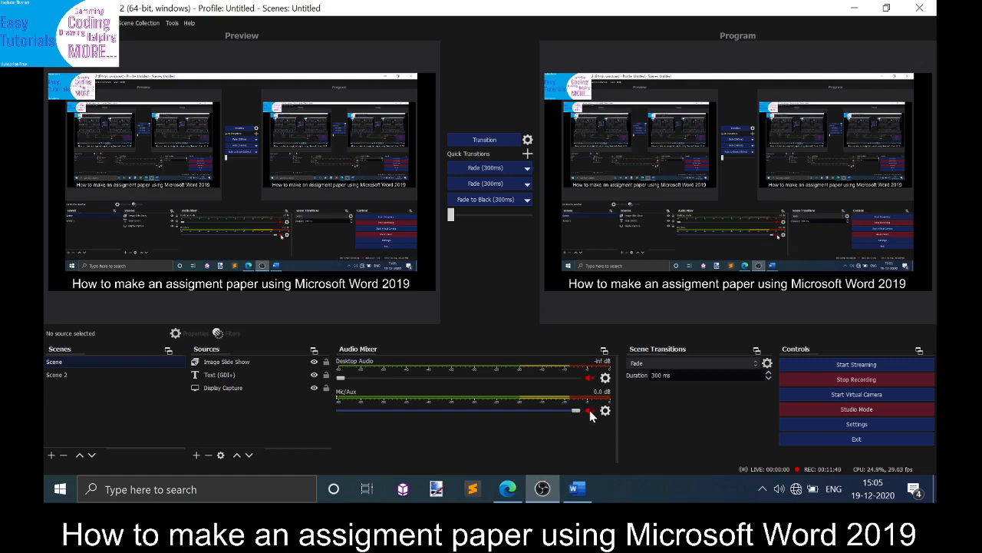
pyautogui.click(541, 489)
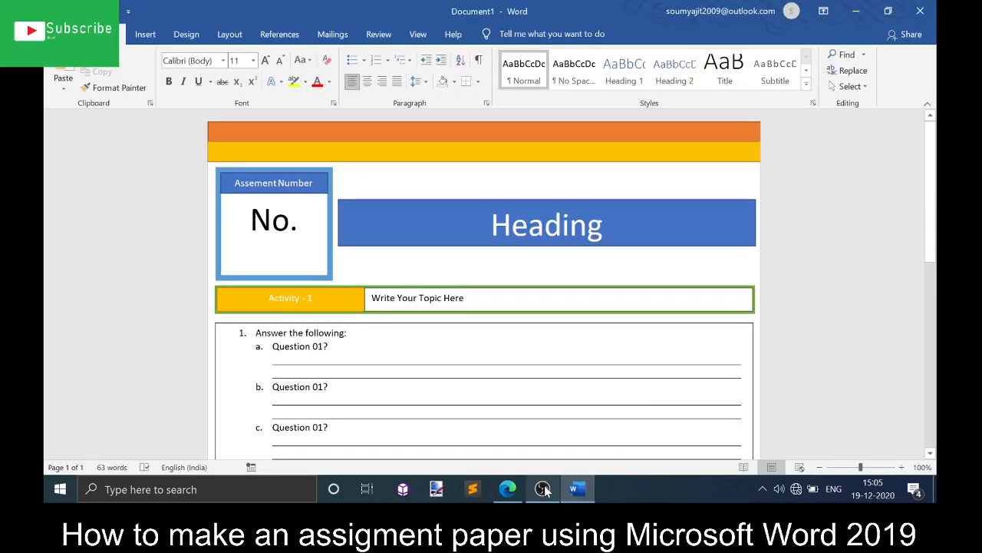
pyautogui.moveTo(544, 489)
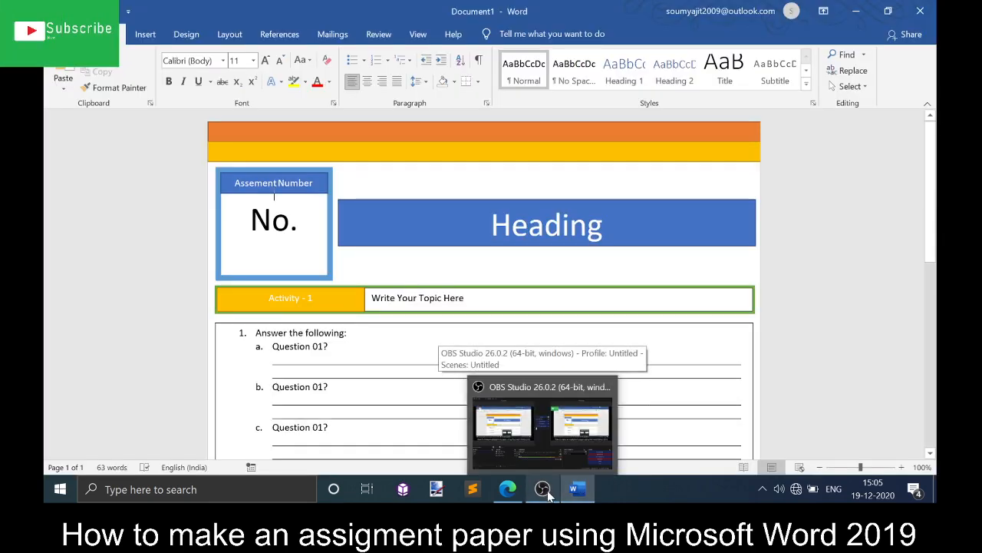
pyautogui.click(548, 495)
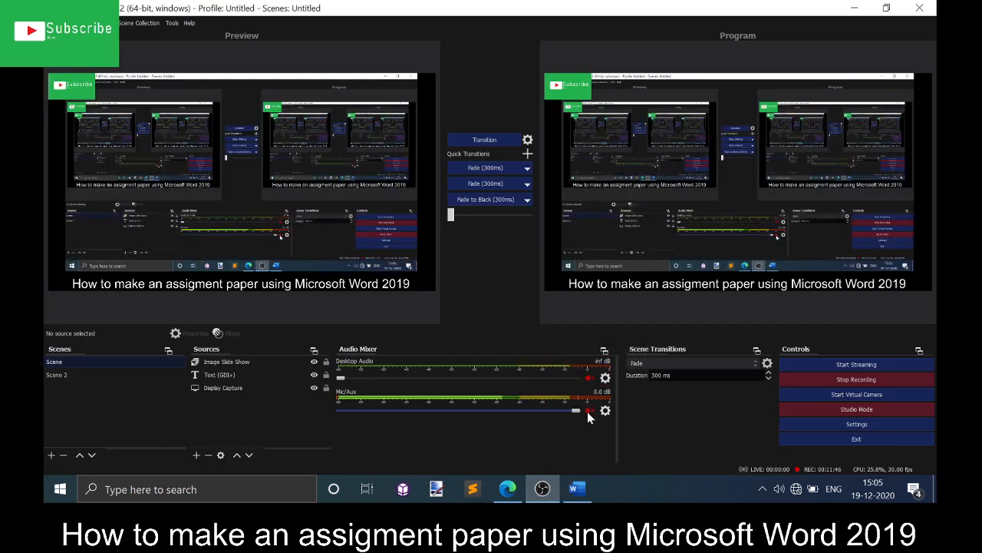